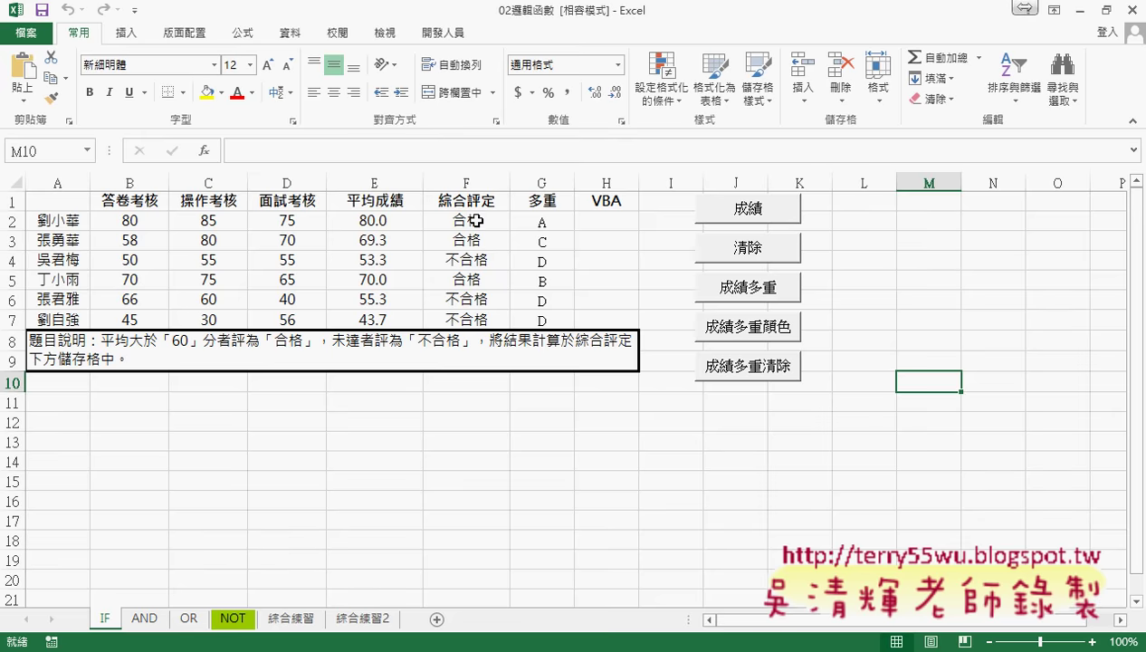
- Inspect the pass/fail formula in F2, the nested grade formula in G2, and the empty H2
click(466, 219)
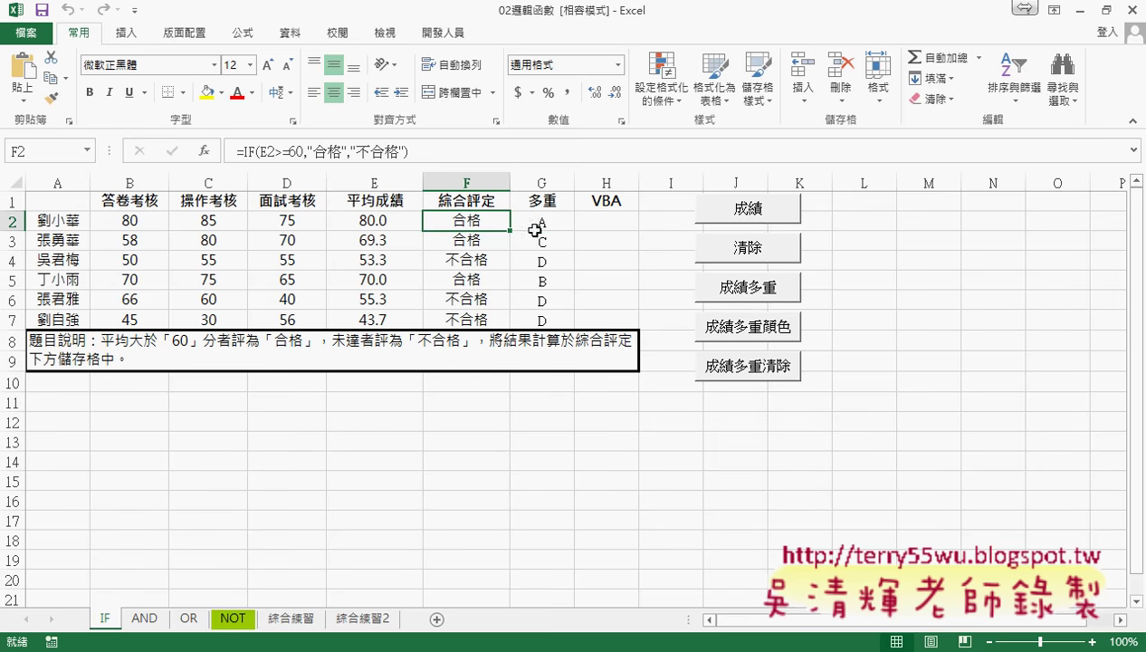
click(548, 220)
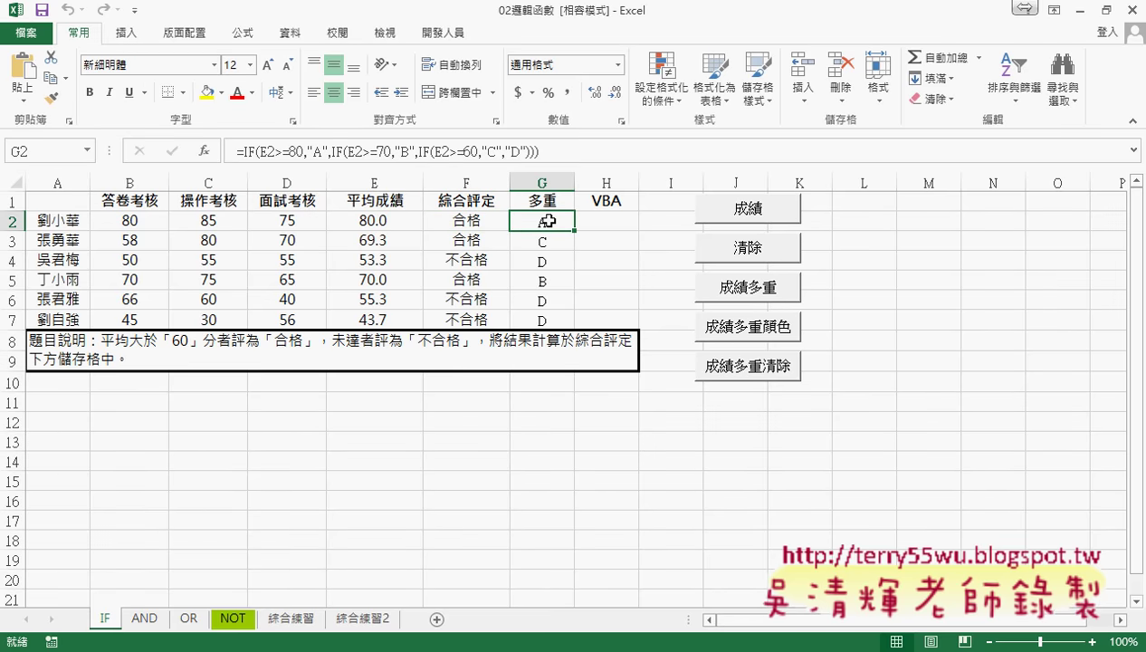
click(621, 221)
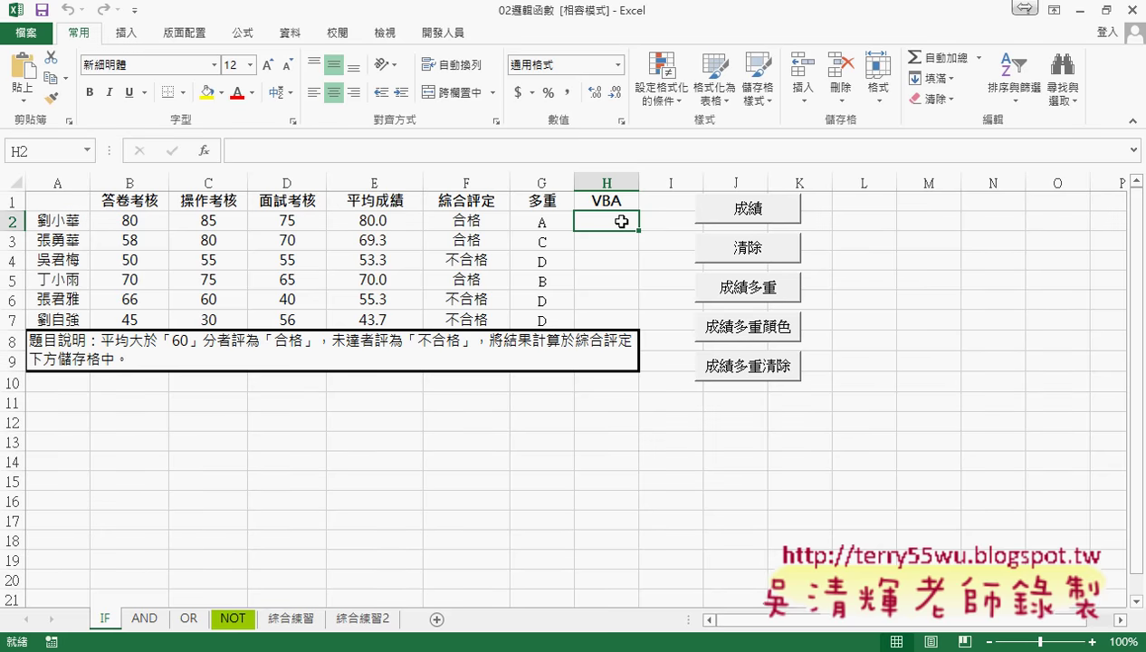
mouse_move(722, 399)
mouse_down()
mouse_move(736, 154)
mouse_move(740, 422)
mouse_up()
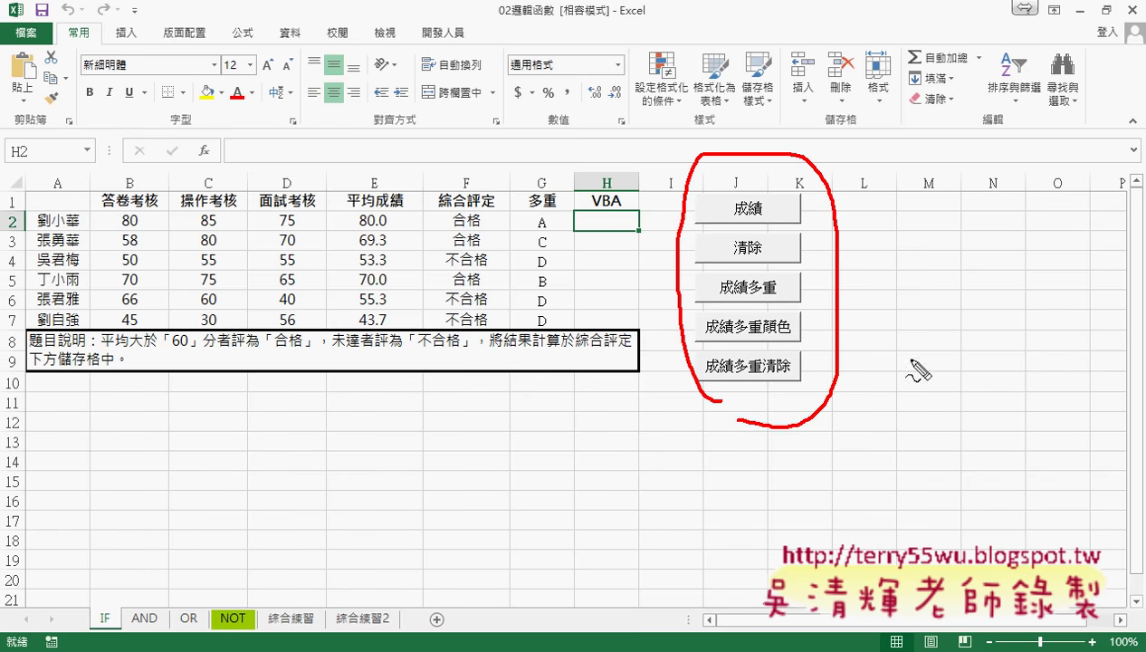
drag(921, 324, 846, 317)
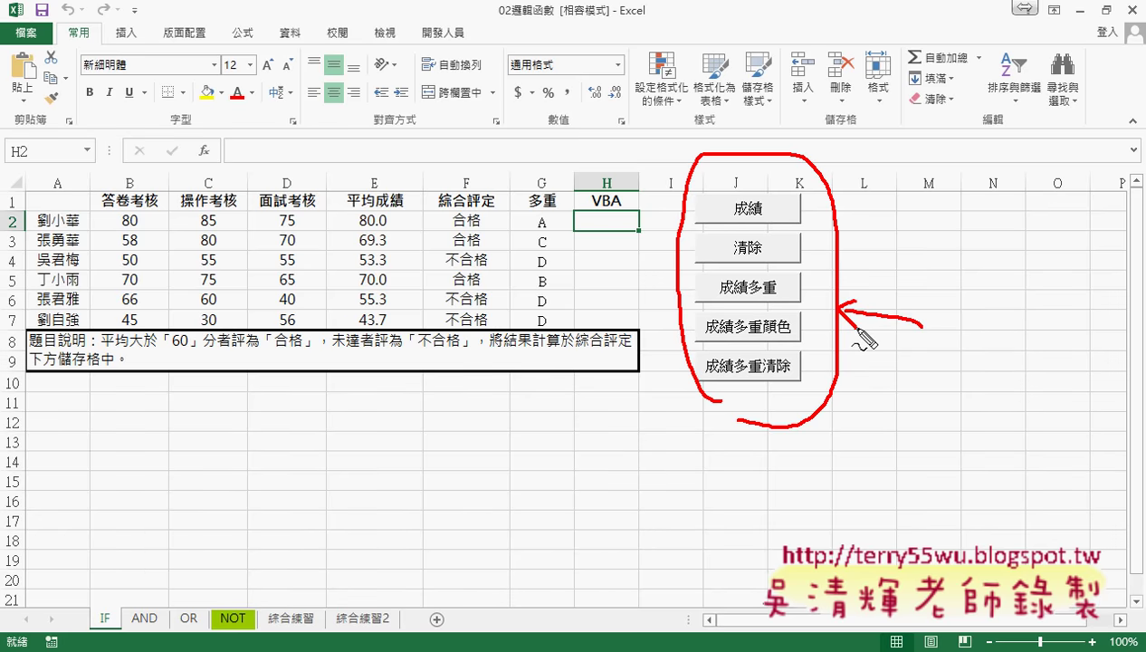
key(Escape)
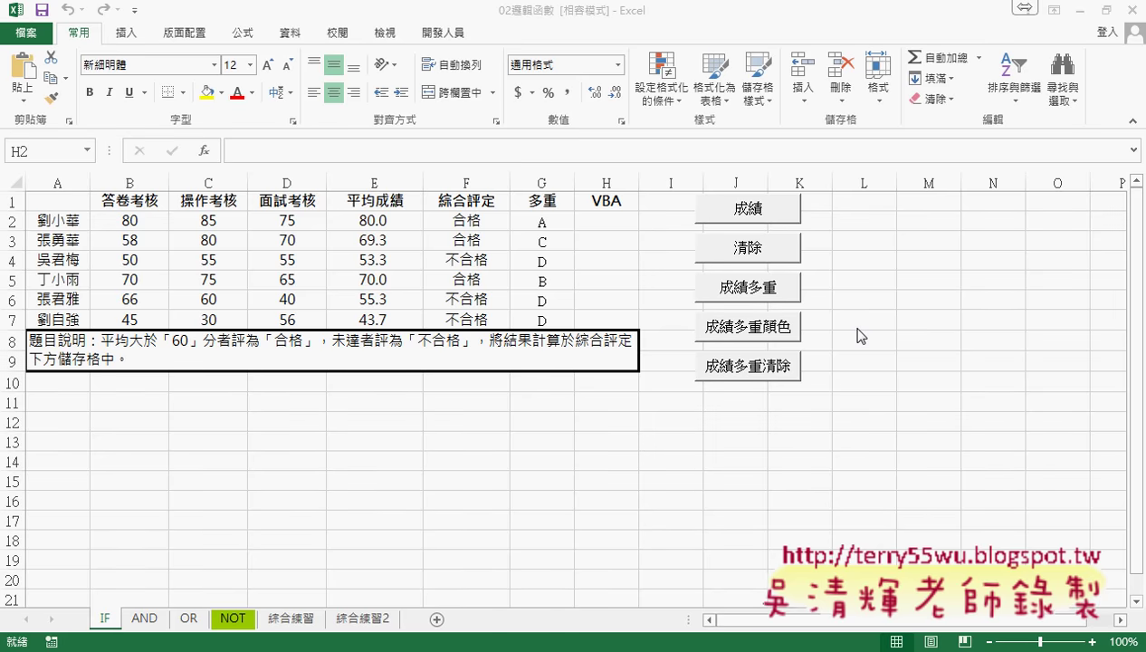
- Run the 成績 macro, clear column H with 清除, then run 成績 again
click(751, 214)
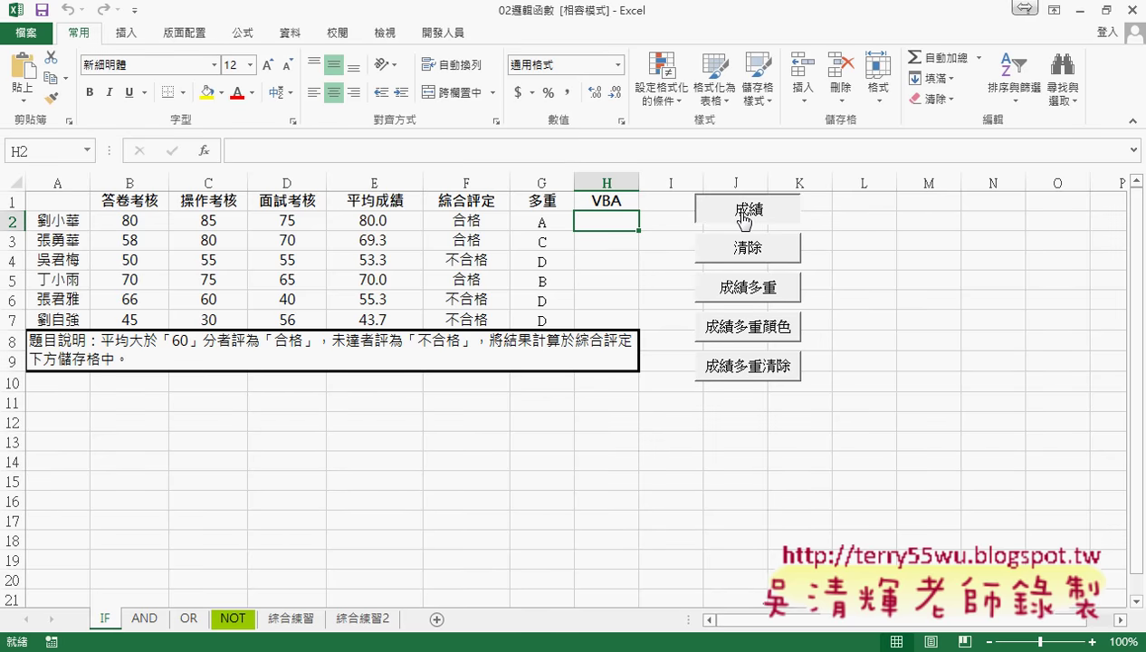
click(744, 215)
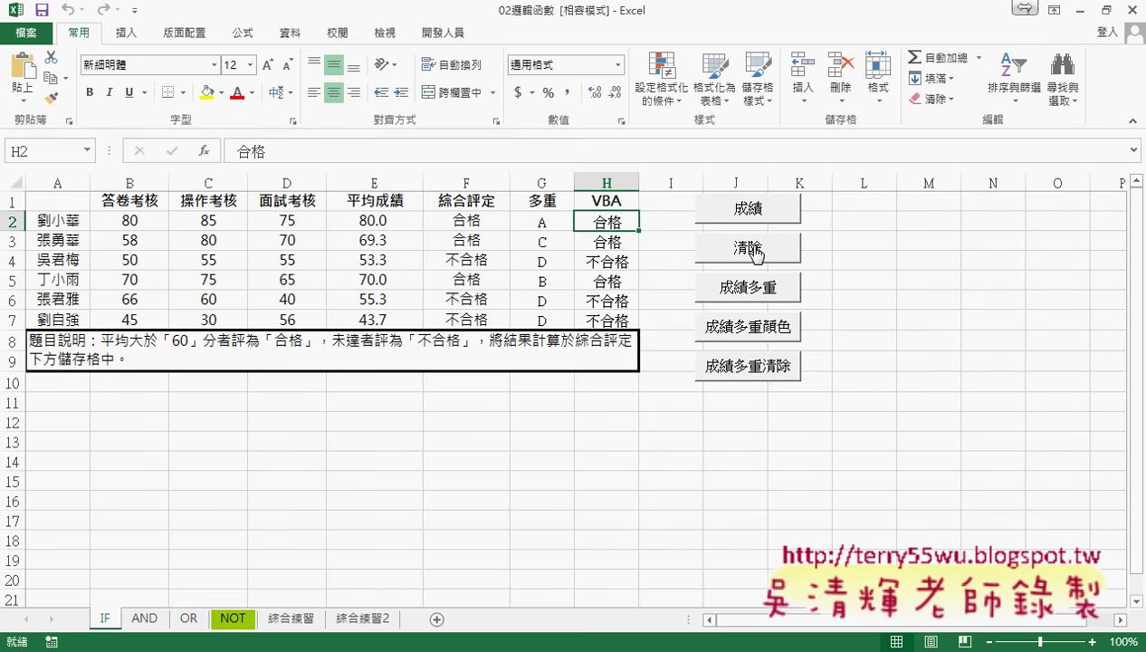
click(756, 251)
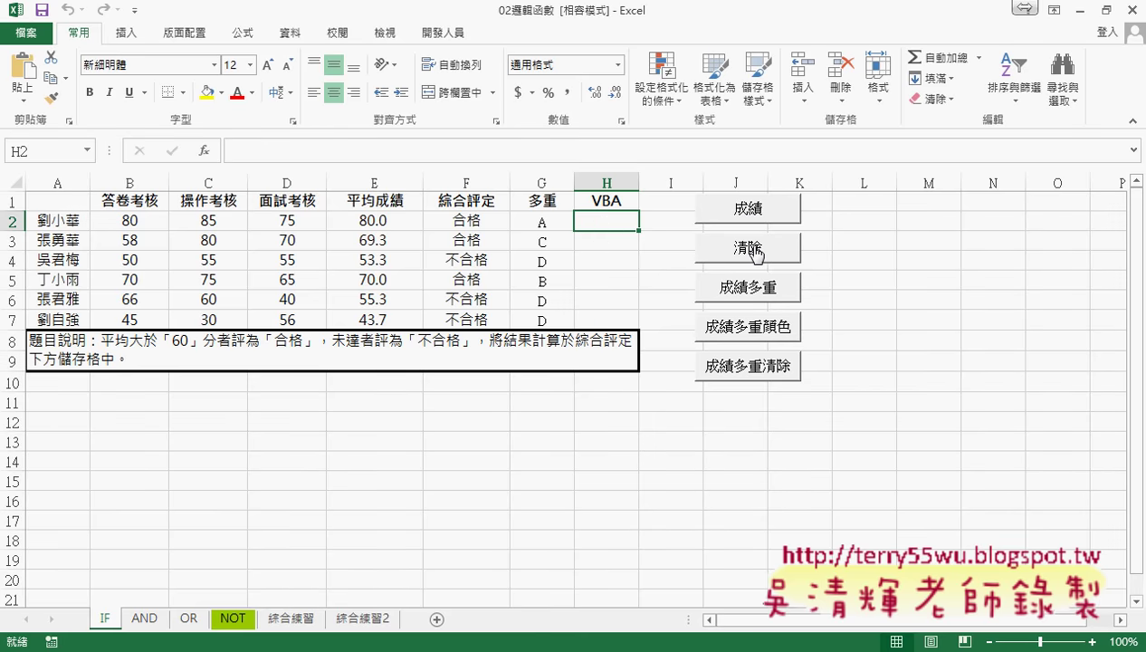
click(760, 219)
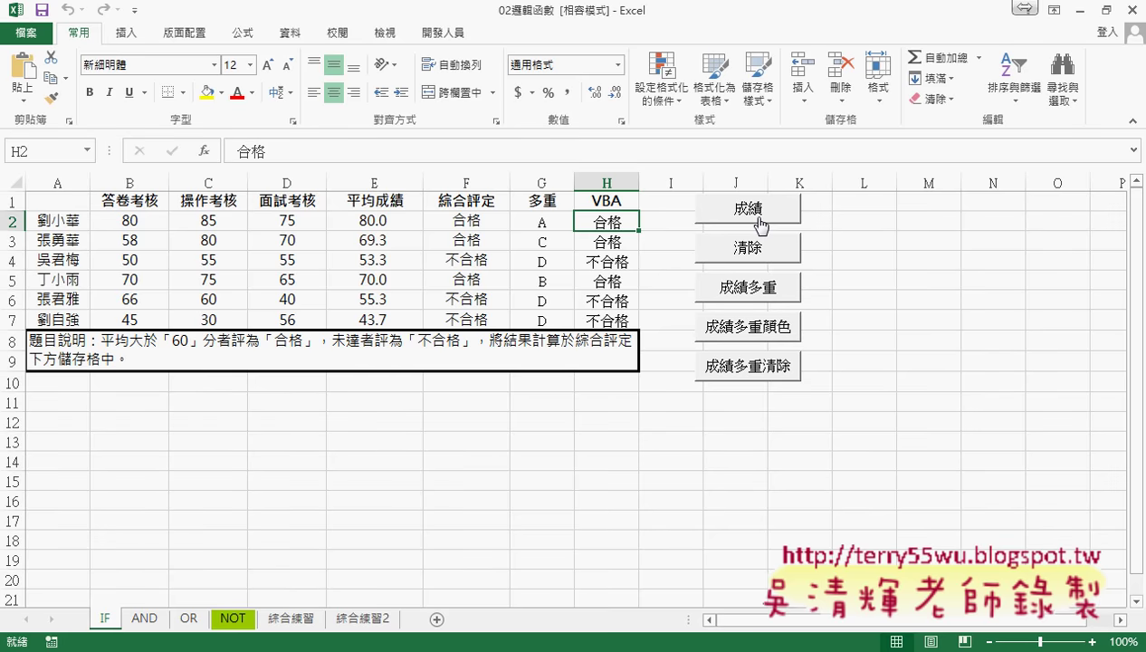
- Check the average formula in E2 and the macro's 合格/不合格 result in H3
click(376, 226)
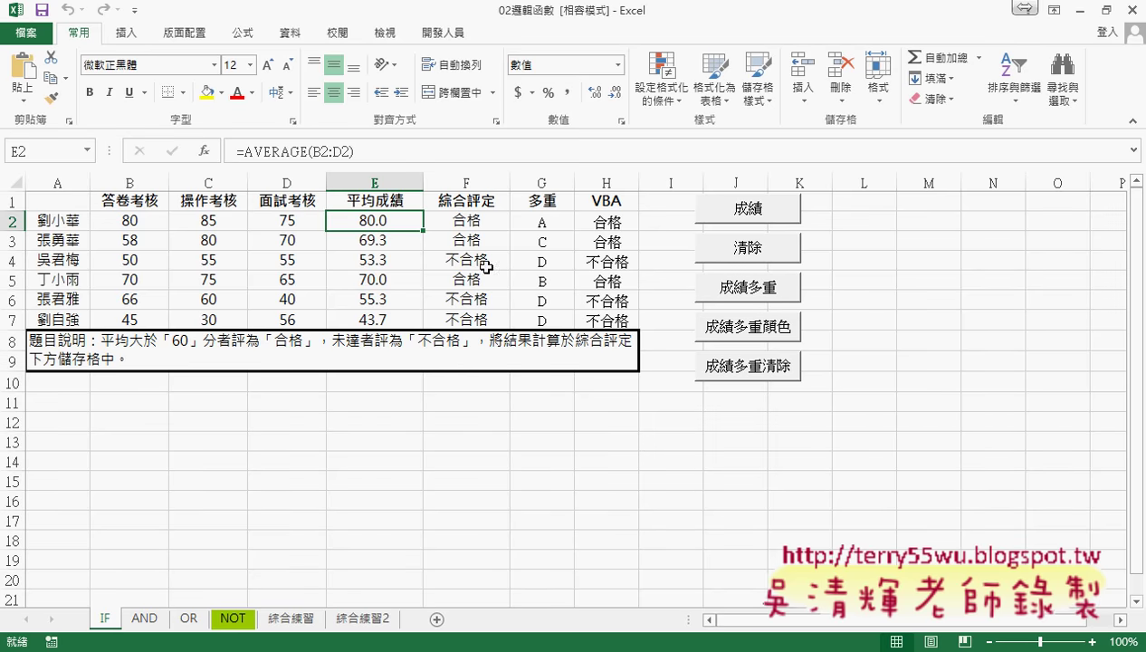
click(601, 226)
click(613, 246)
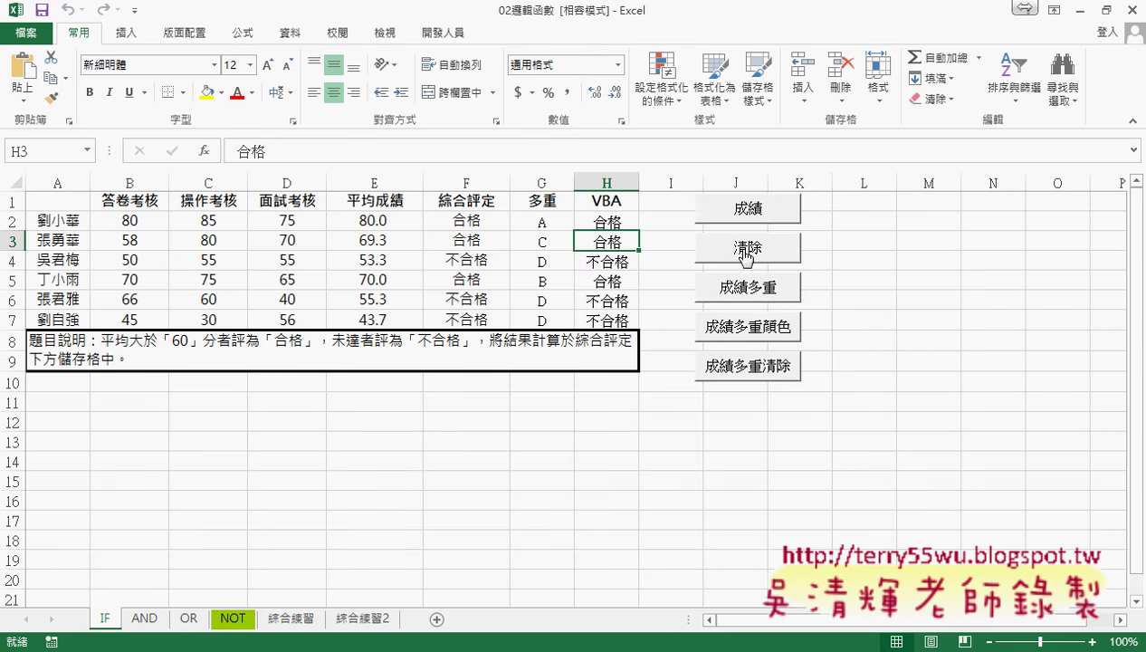
- Open the 成績 button's assigned macro code via 指定巨集 > Edit
right_click(755, 210)
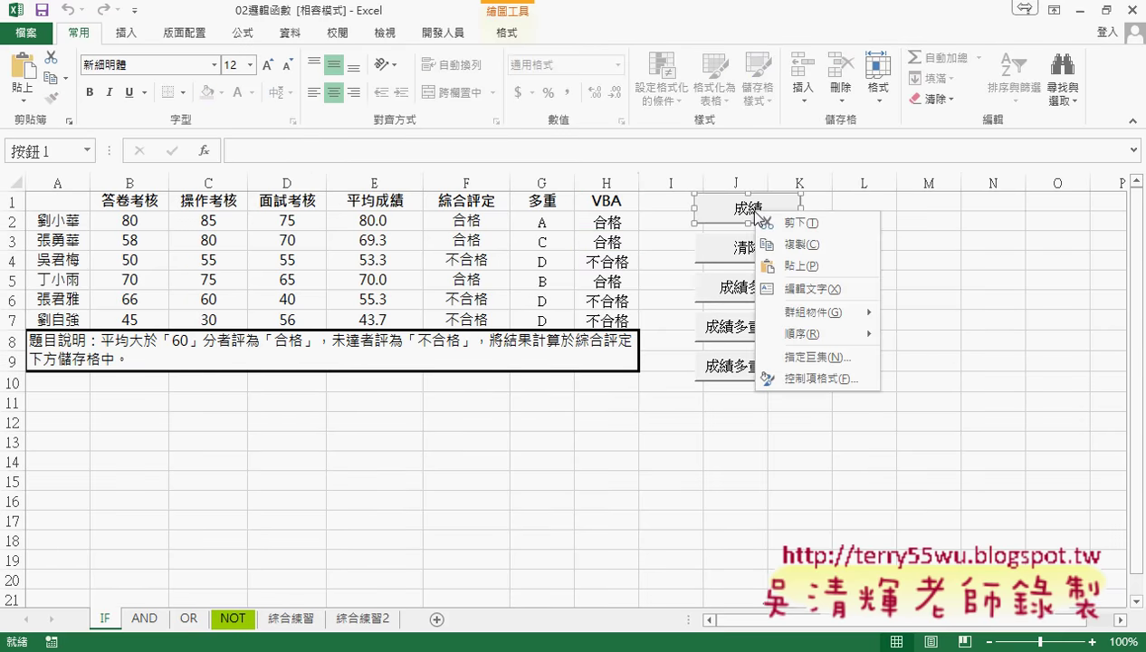
click(799, 362)
click(933, 228)
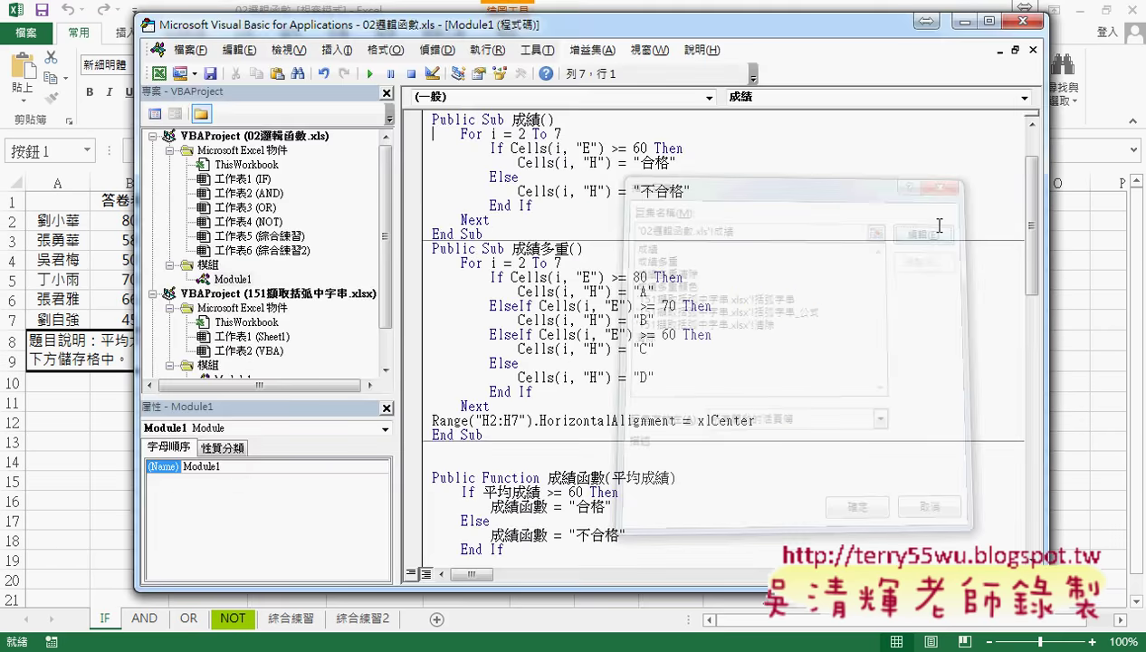
- Browse the 02邏輯函數.xls project and its Module1 in the Project Explorer
click(233, 278)
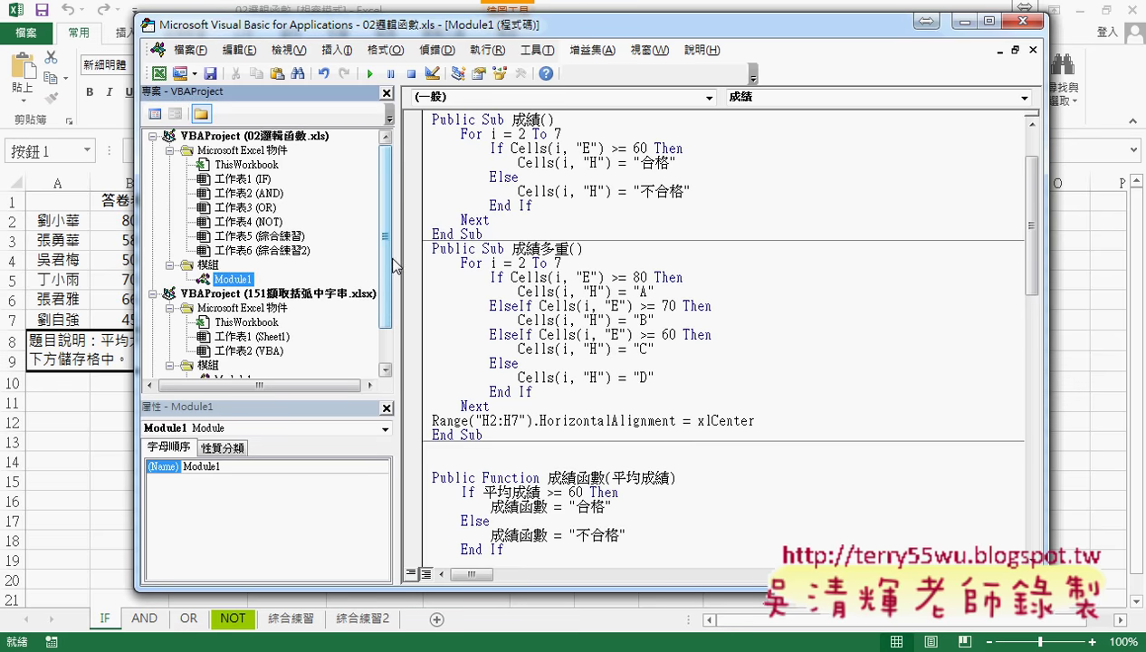
click(267, 137)
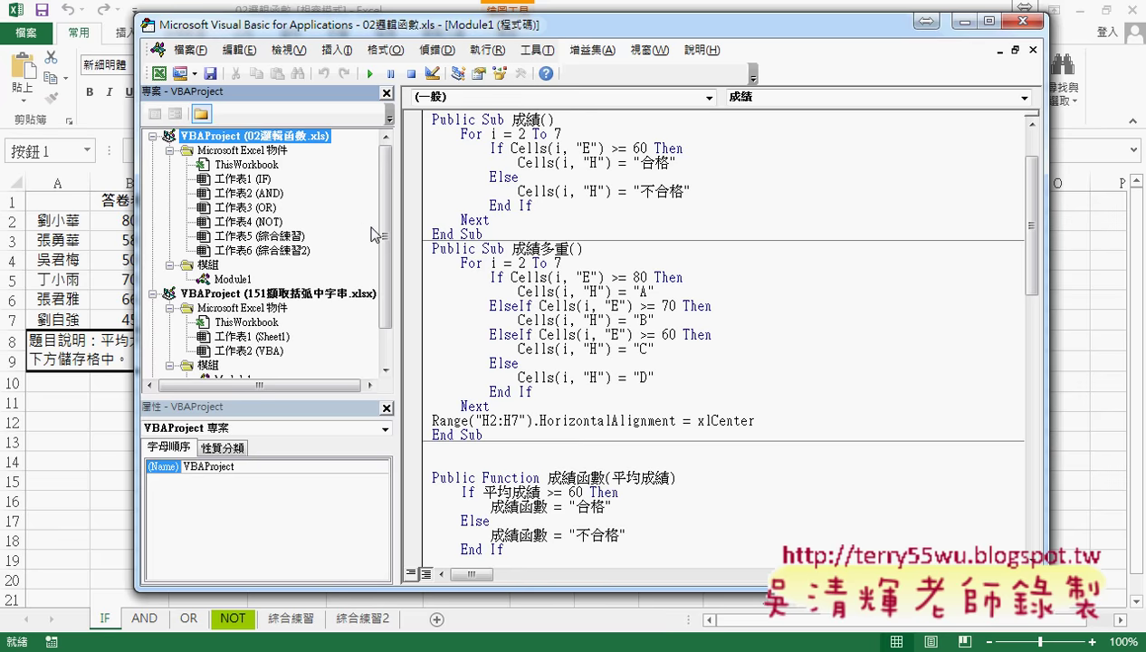
drag(387, 231, 389, 286)
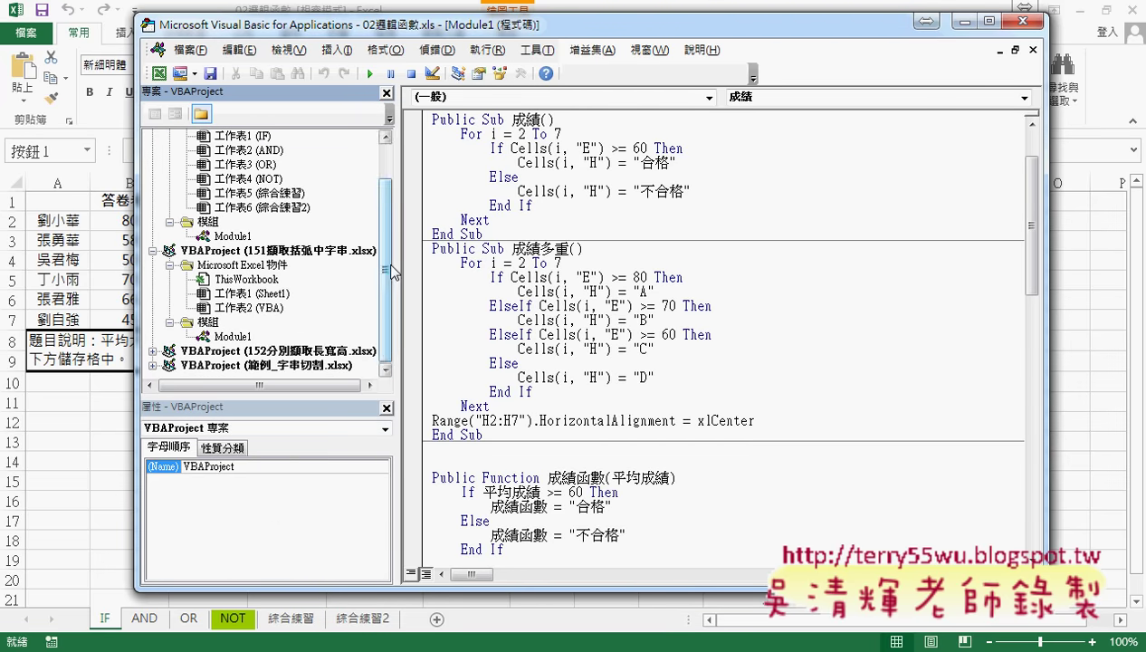
drag(387, 263, 384, 197)
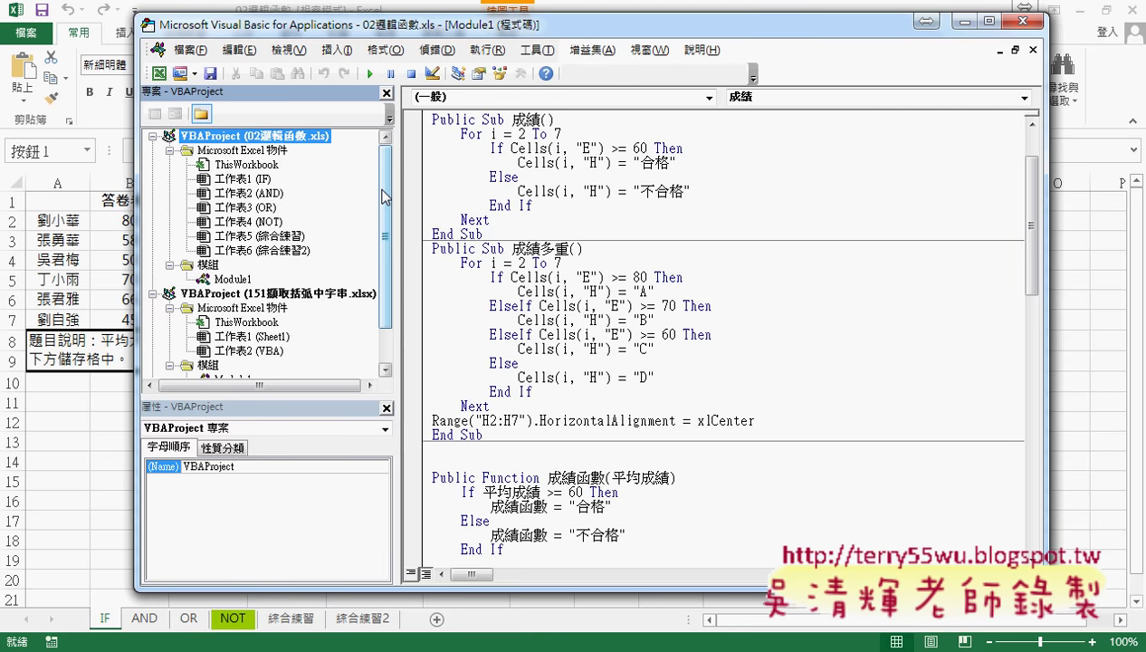
click(230, 281)
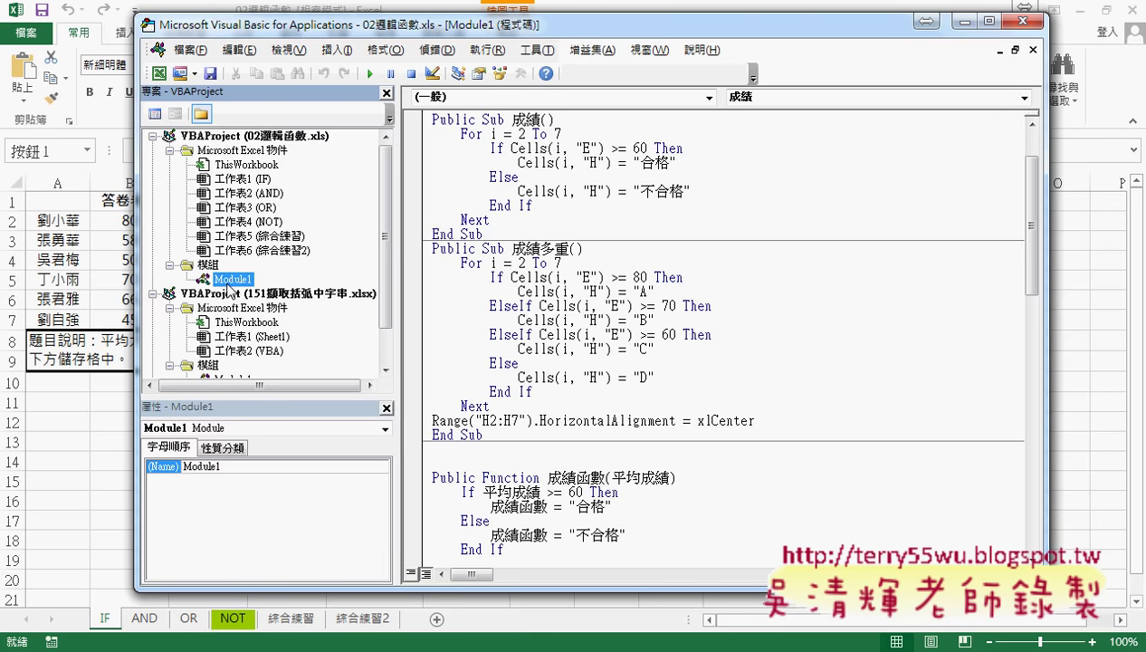
click(297, 137)
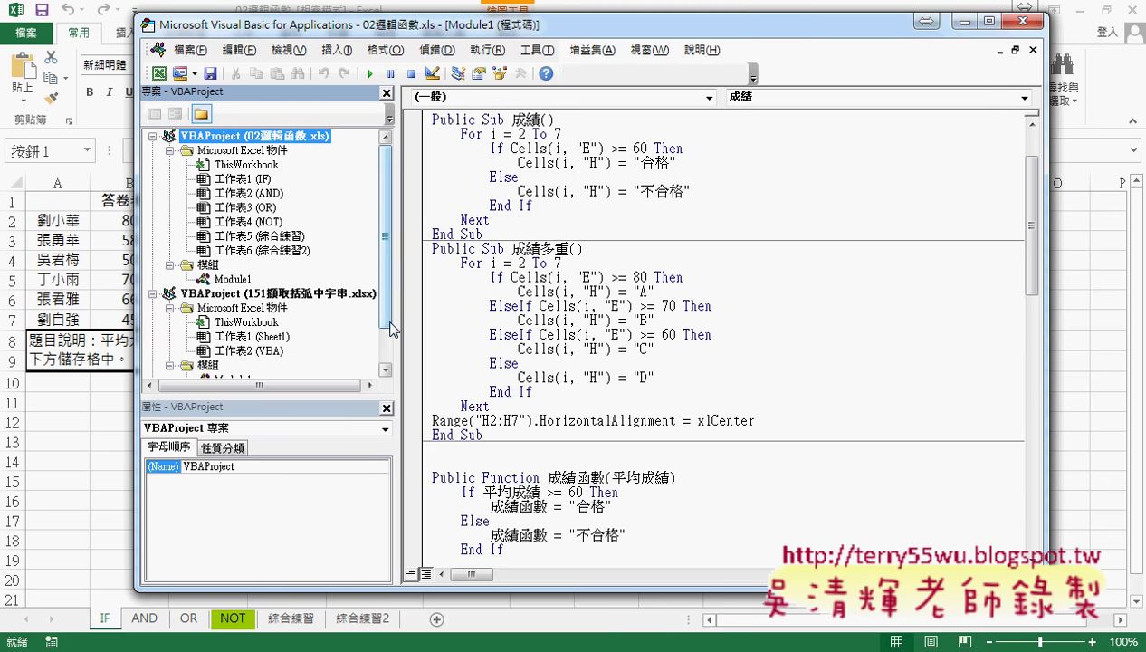
- Open Module1 of the 151擷取括弧中字串 project to view its parenthesis-extraction code
scroll(387, 355, down, 1)
click(217, 336)
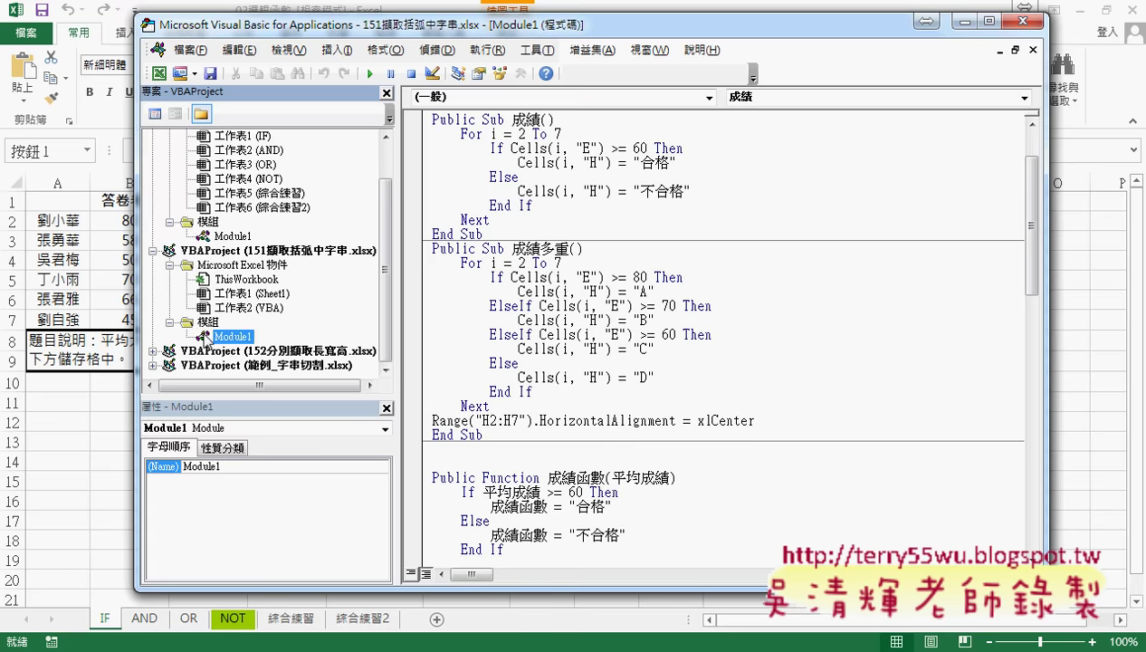
double_click(234, 337)
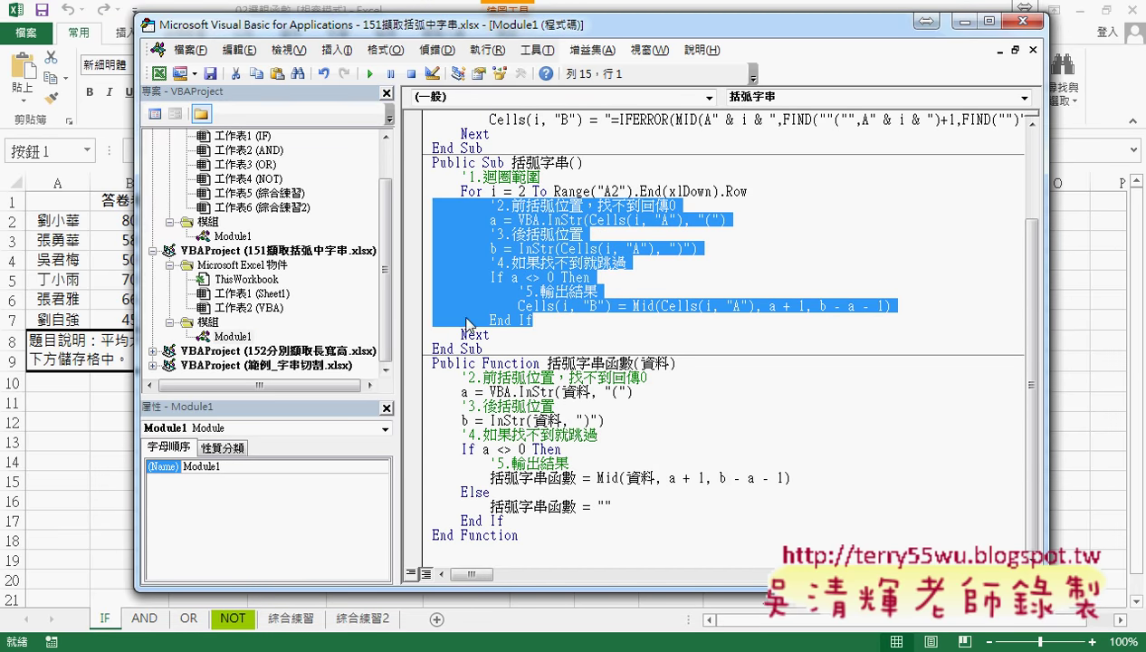
click(298, 253)
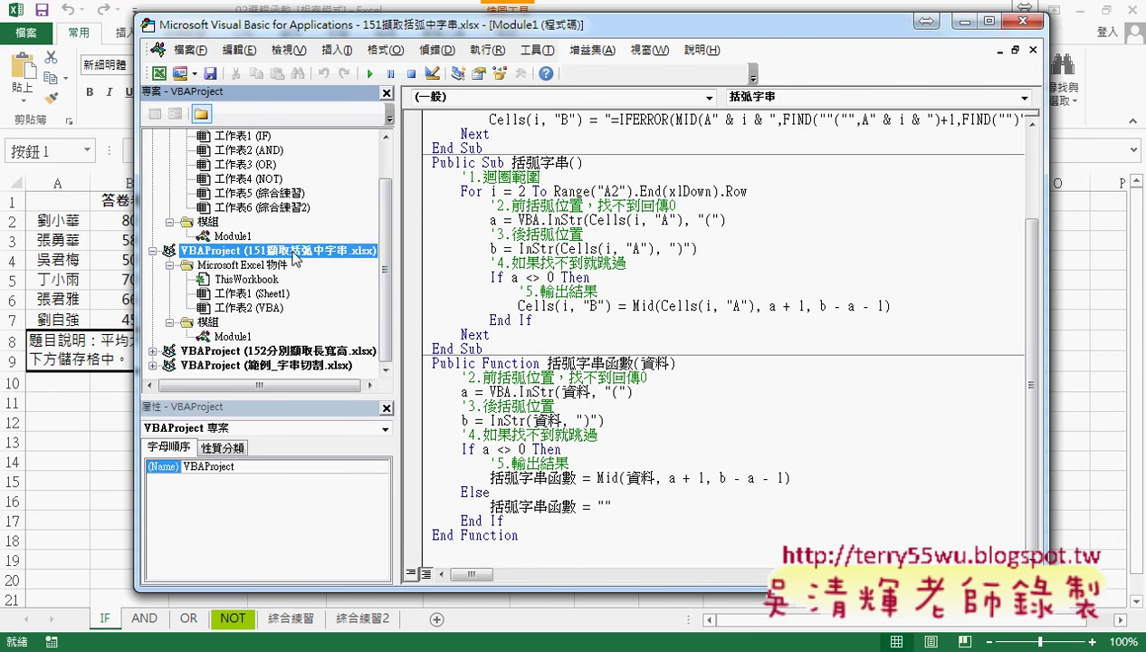
drag(379, 269, 382, 225)
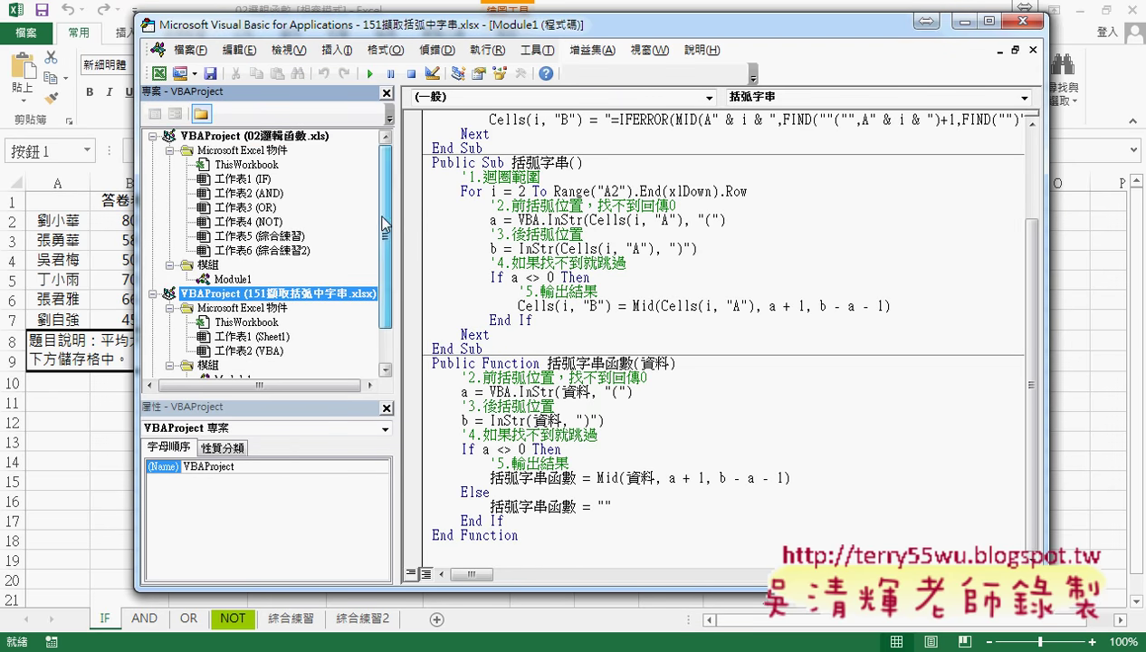
click(302, 139)
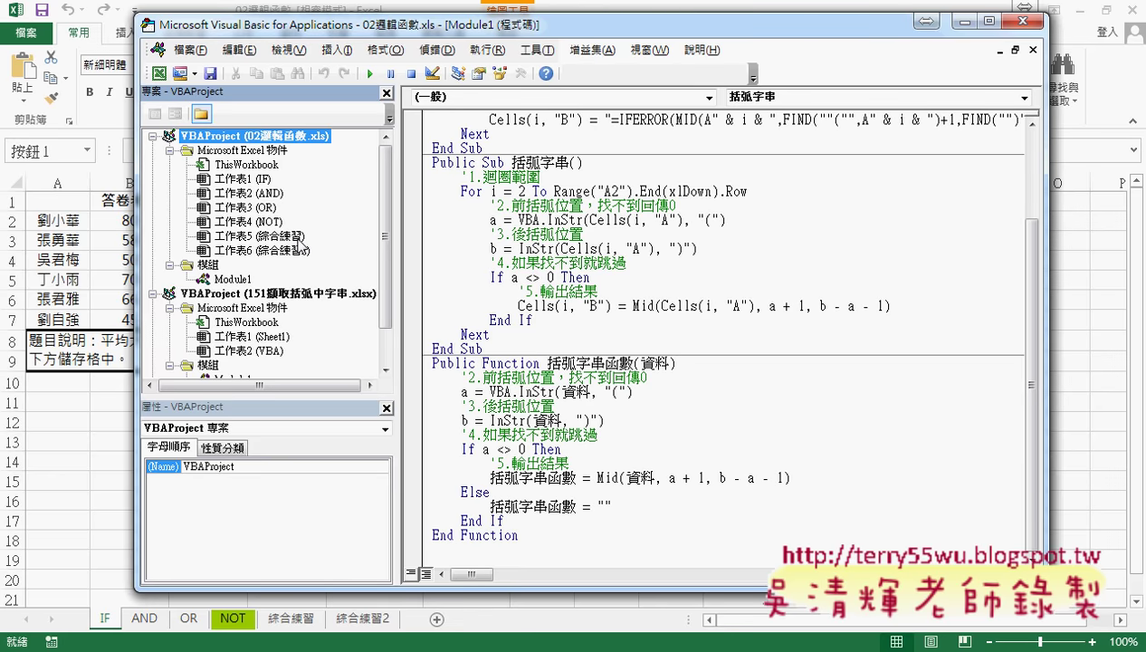
- Close the 152分別擷取長寬高 and 151擷取括弧中字串 workbooks without saving
mouse_move(507, 647)
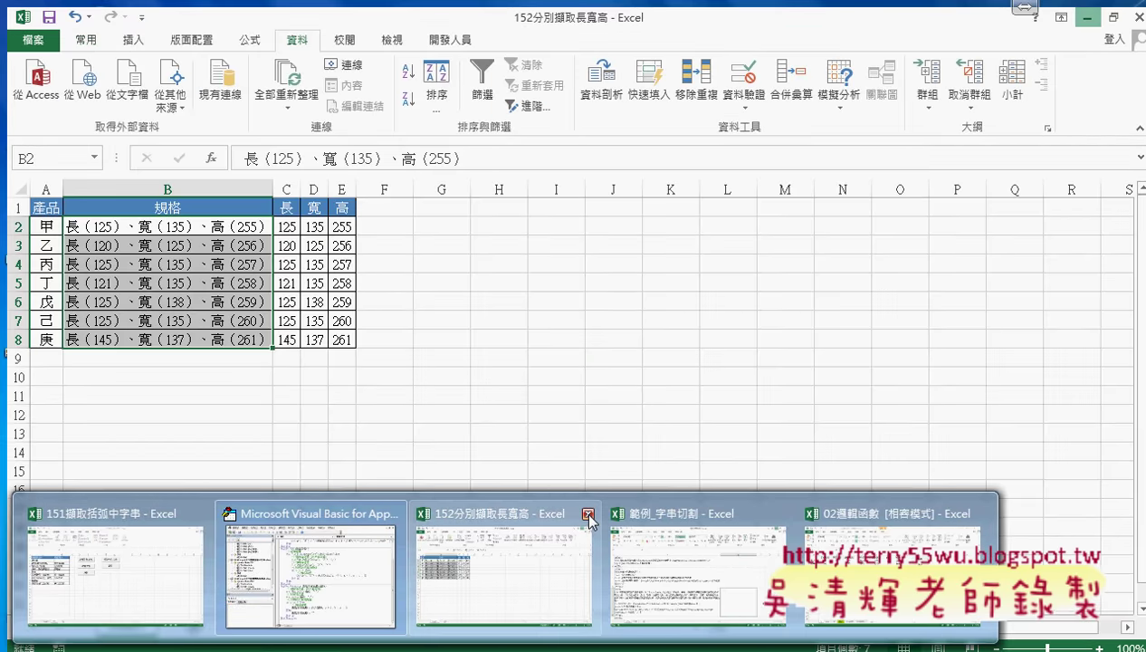
click(588, 516)
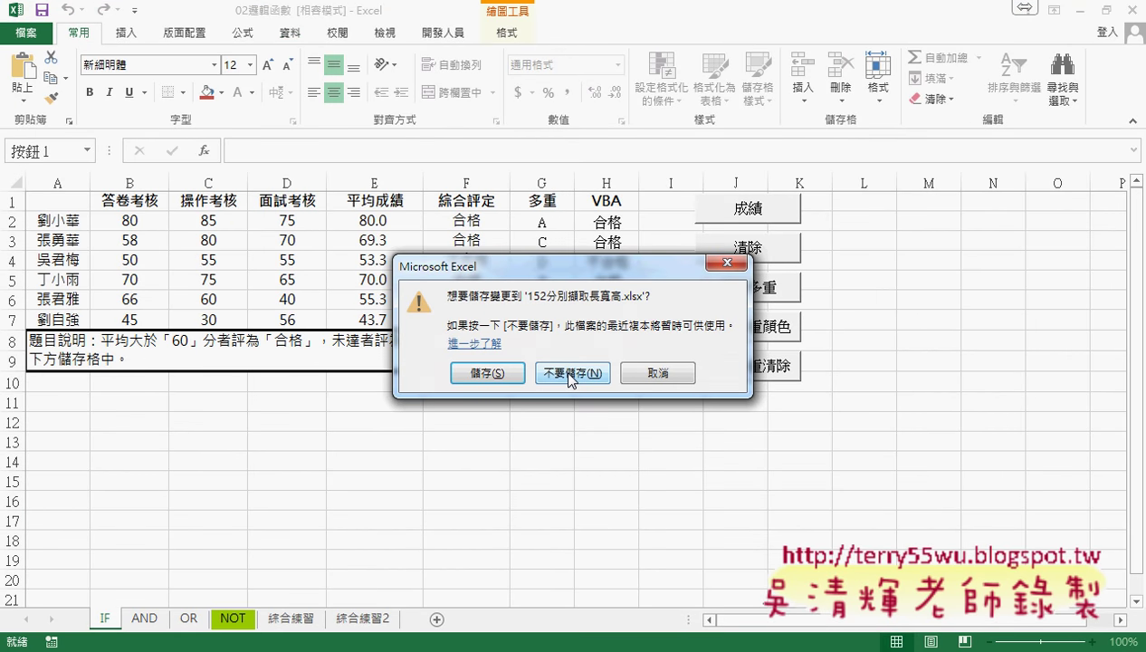
click(571, 378)
mouse_move(305, 645)
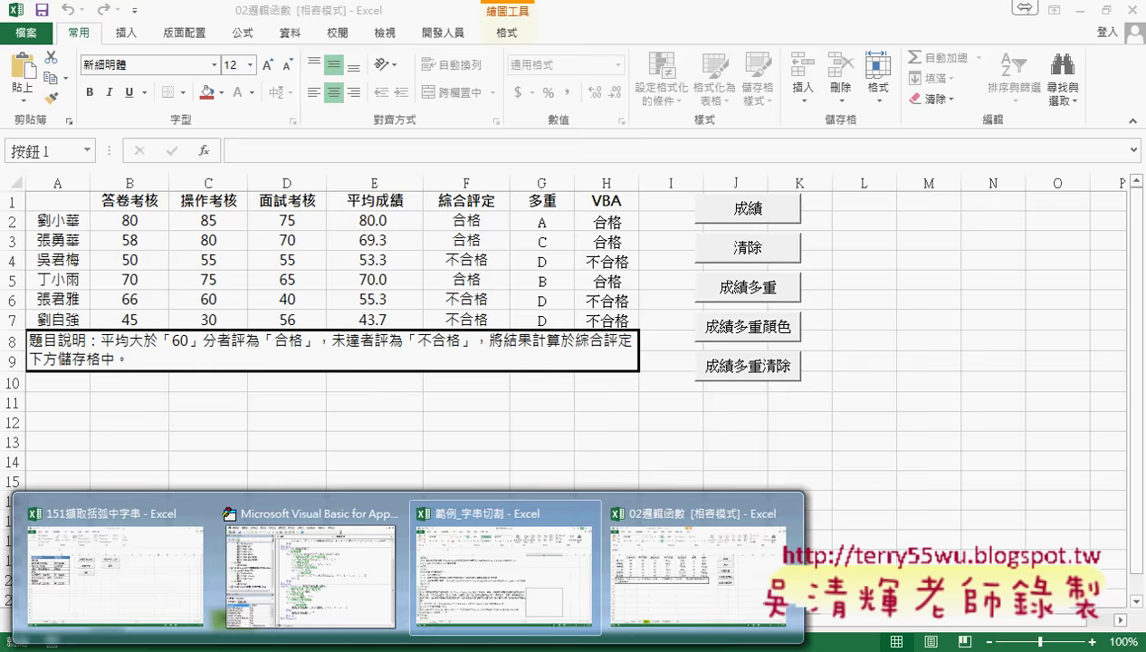
click(200, 513)
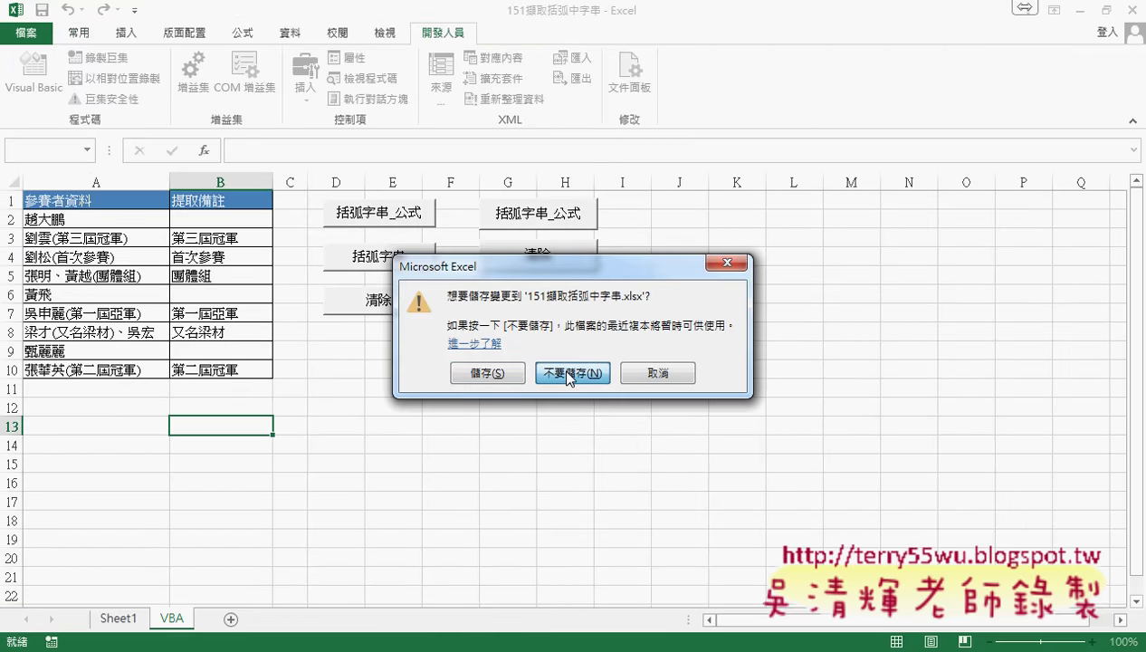
click(569, 373)
- Check the remaining 02邏輯函數.xls and 範例_字串切割.xlsx projects in the VBA editor
mouse_move(305, 645)
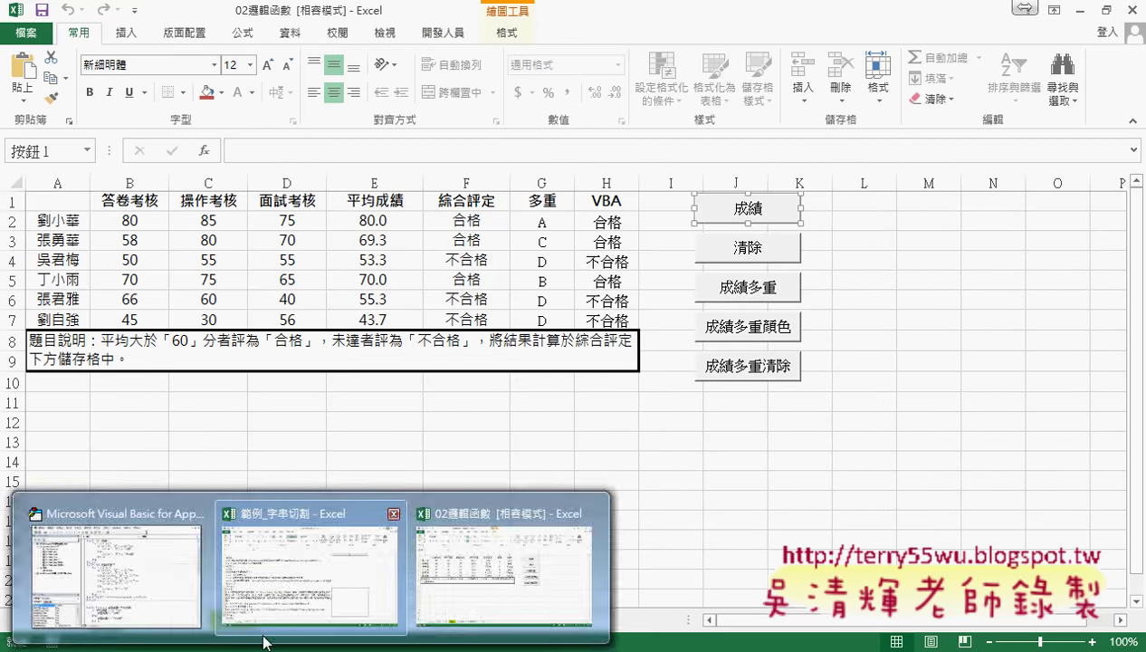
click(154, 576)
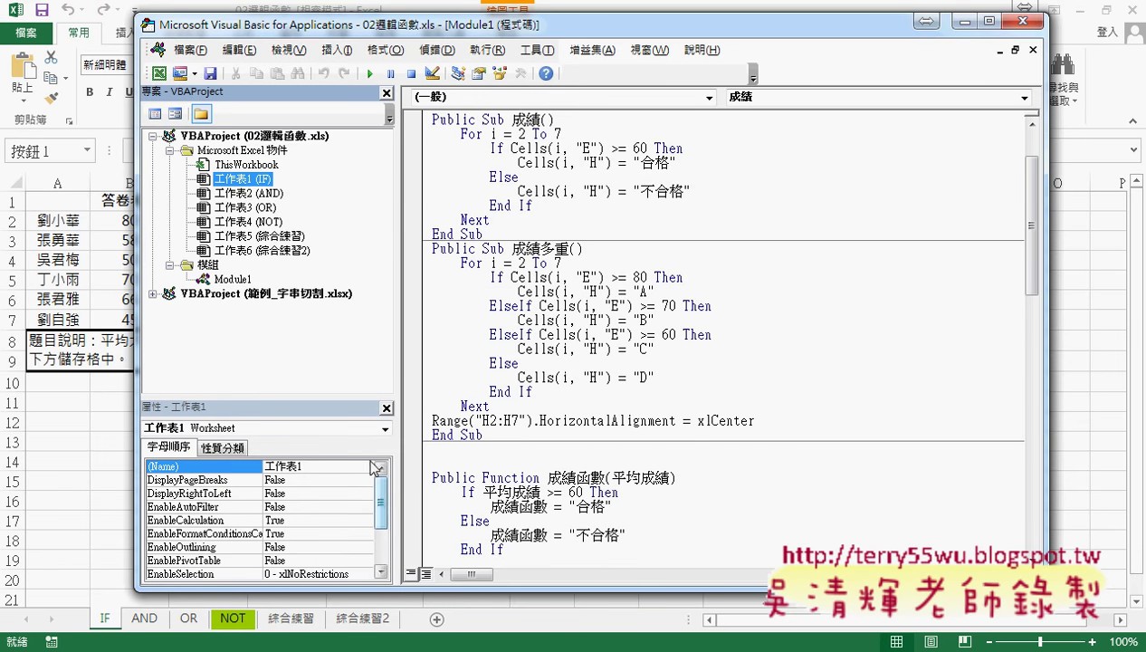
click(289, 138)
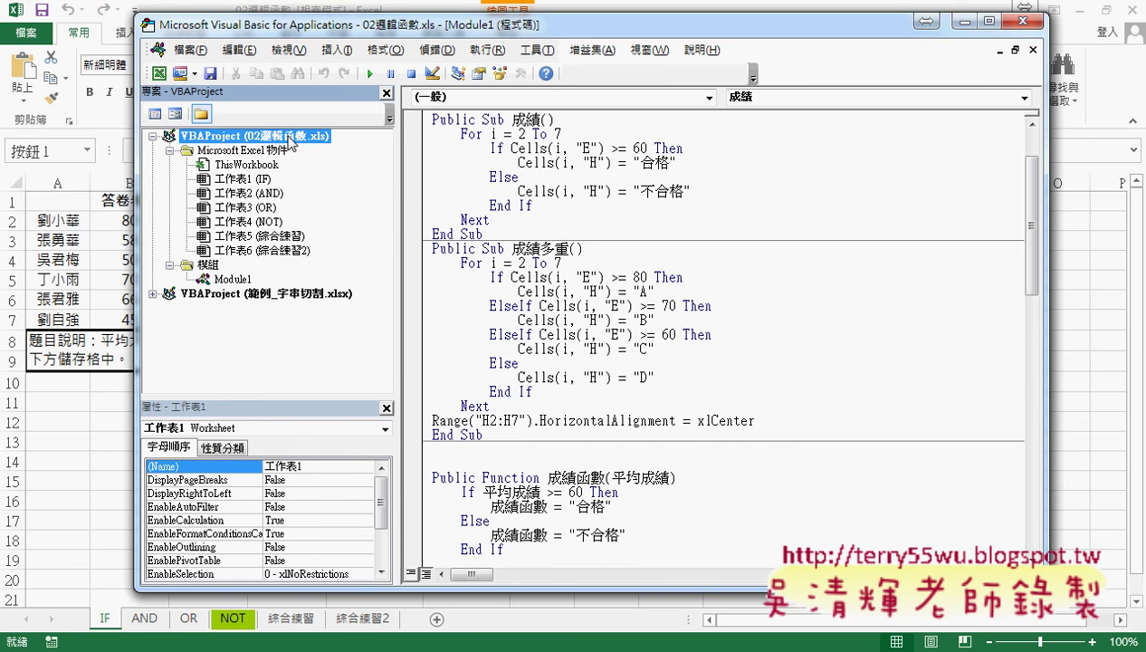
click(289, 293)
- Close the 範例_字串切割 workbook without saving and show the Developer commands
mouse_move(254, 644)
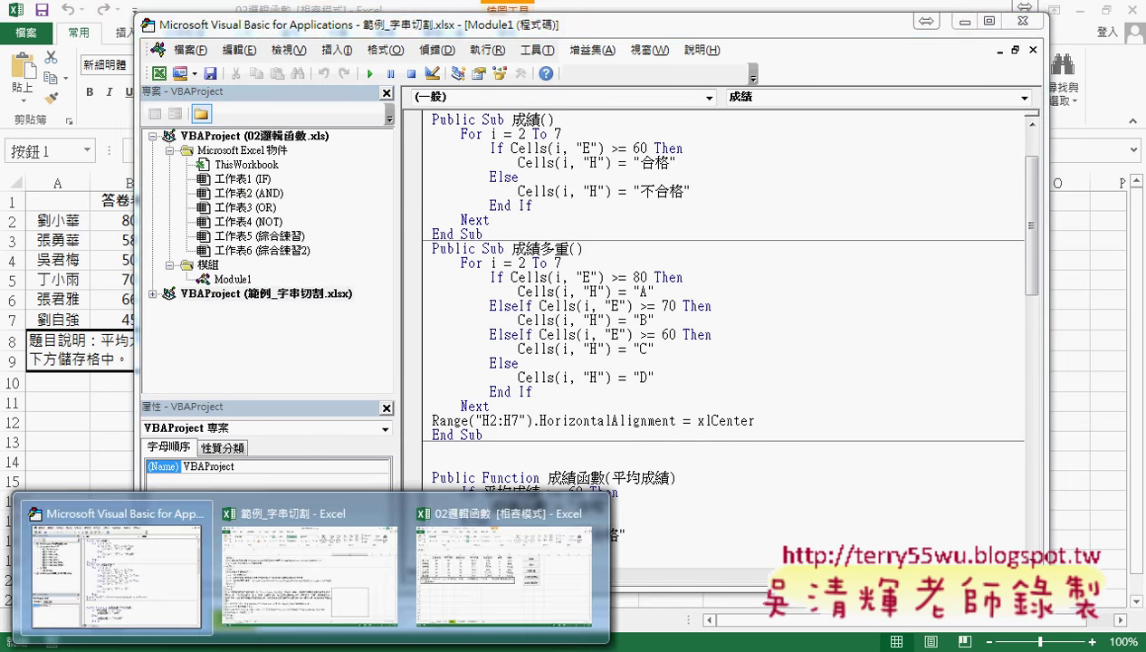
click(353, 559)
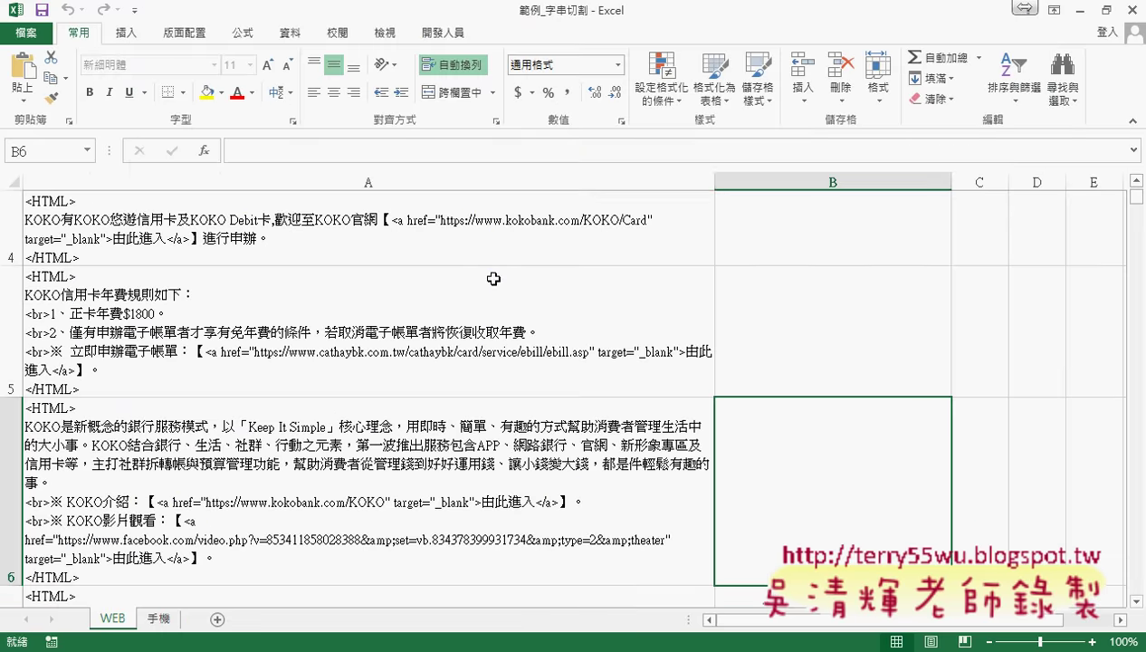
click(1122, 10)
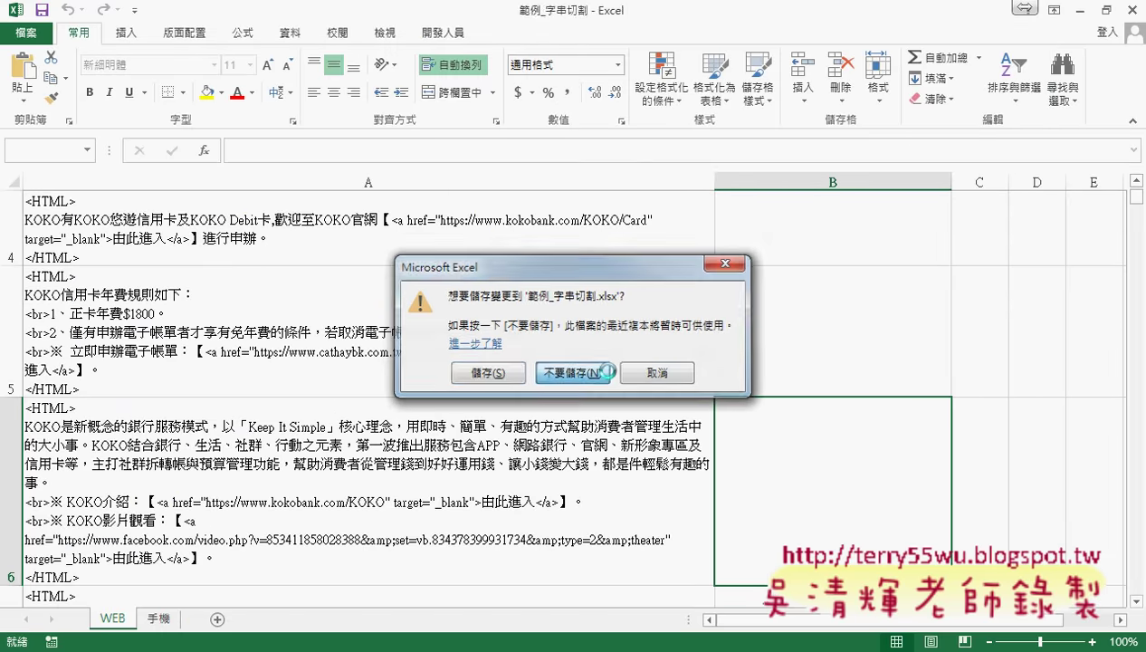
click(548, 372)
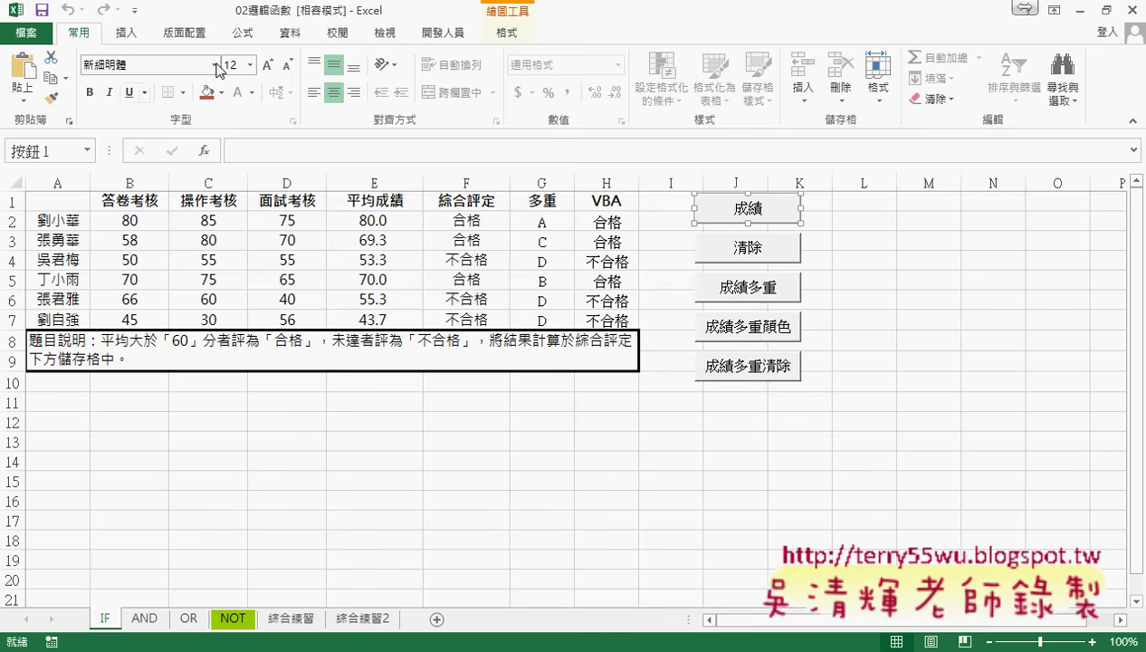
click(448, 35)
- Show Module1's 成績 macros, then open the empty 工作表1 (IF) code sheet
click(46, 85)
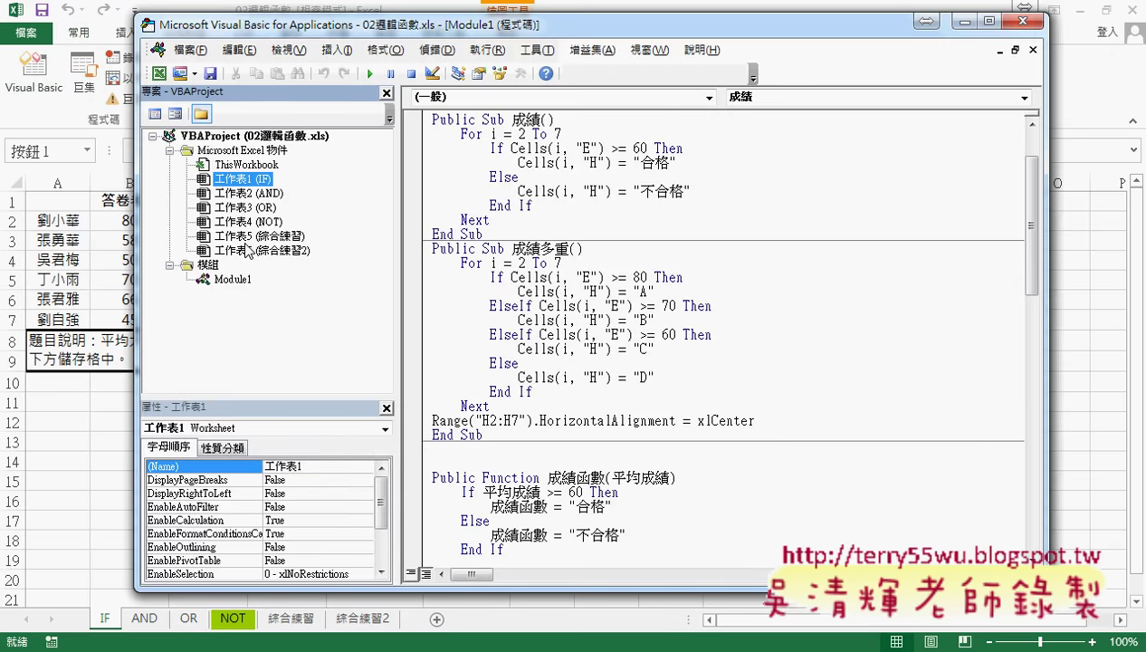
click(233, 280)
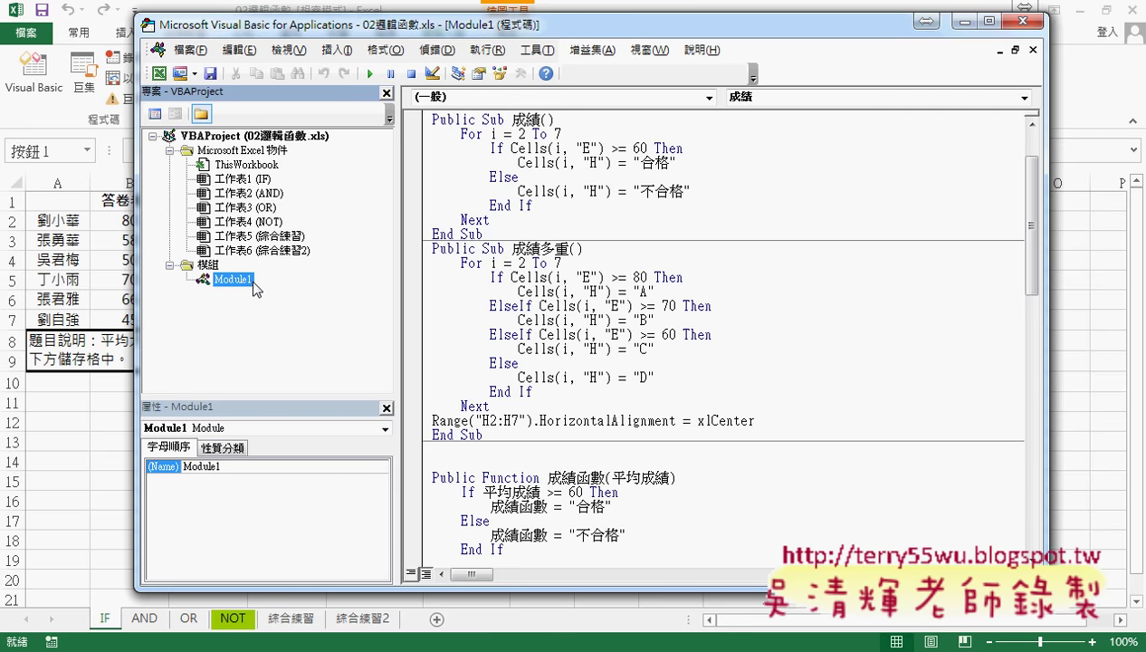
double_click(232, 181)
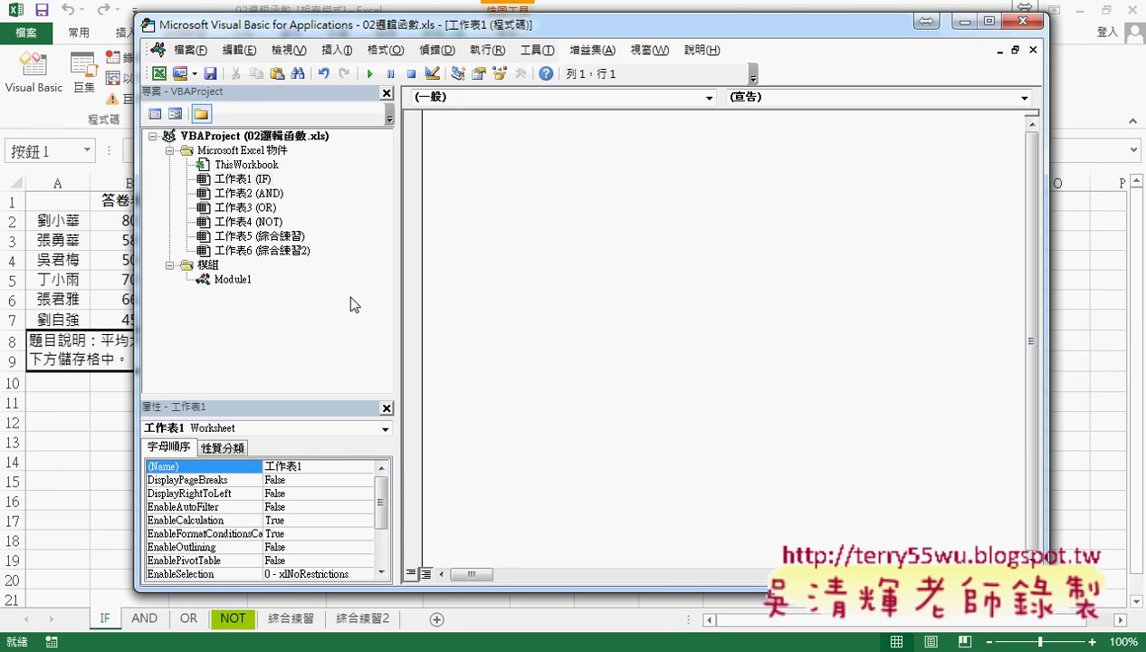
- Step through the worksheet objects down to 工作表6, then reopen Module1's grading code
click(217, 280)
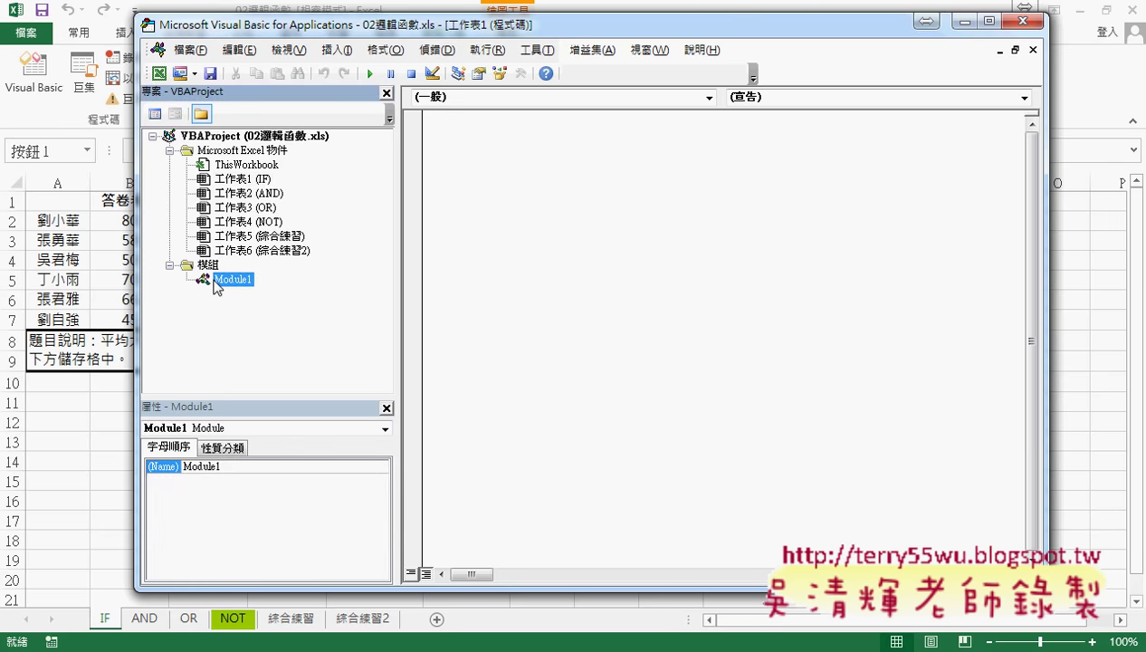
click(243, 179)
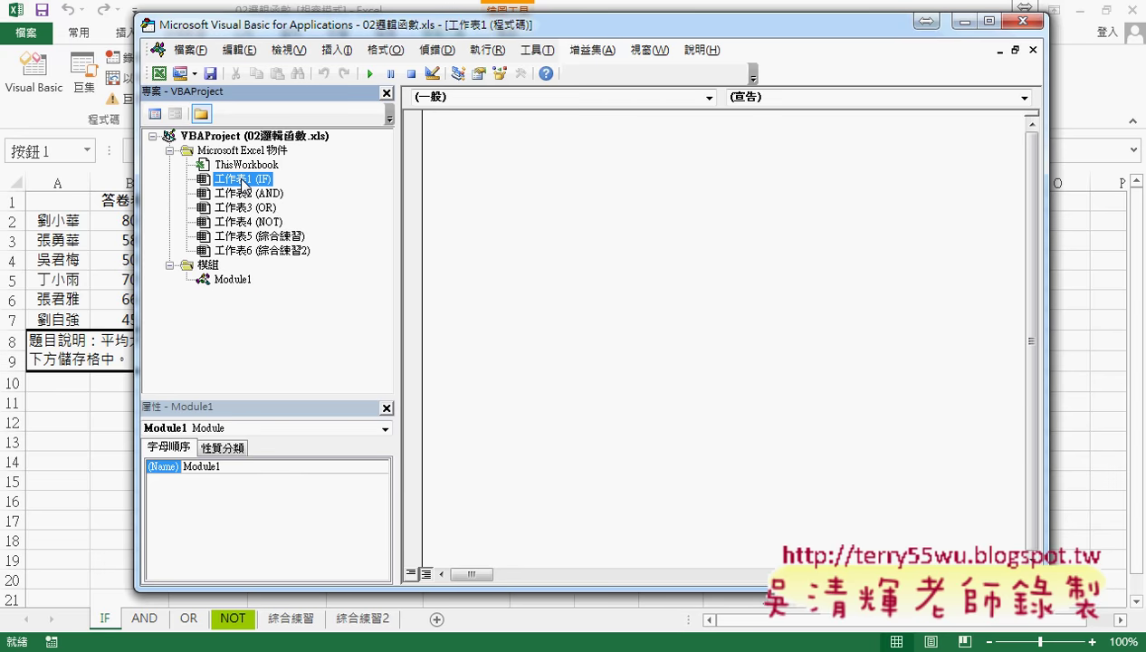
click(245, 193)
click(244, 209)
click(246, 222)
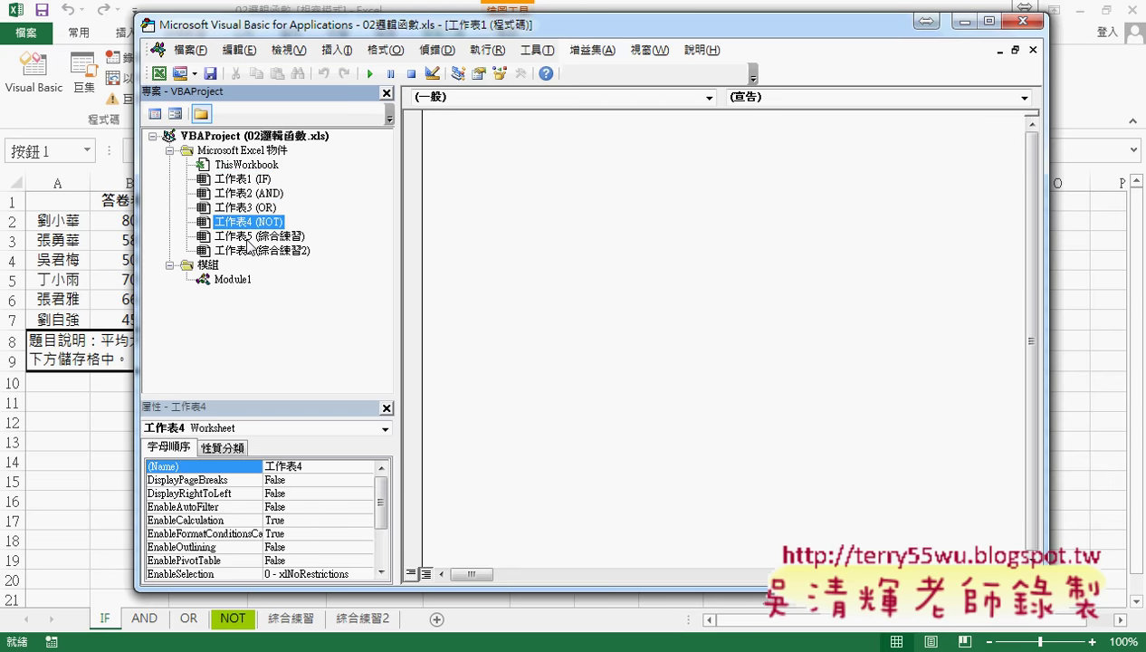
click(252, 236)
click(263, 251)
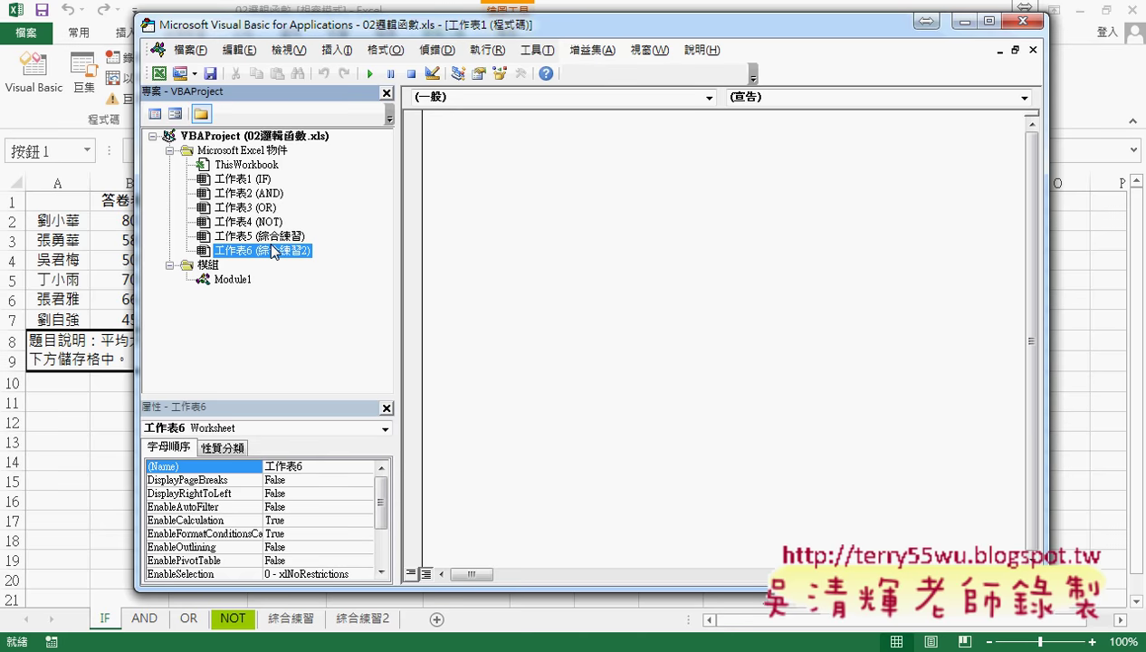
double_click(229, 280)
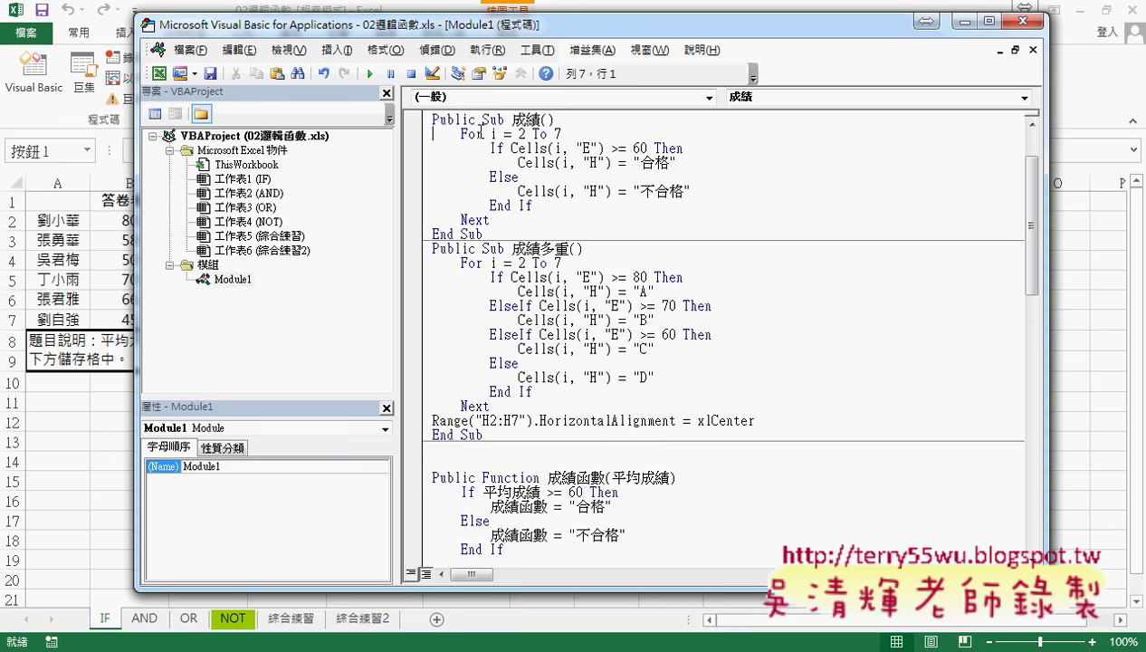
- Narrow the Project/Properties panes and move the editor right so column H shows
drag(510, 119, 540, 120)
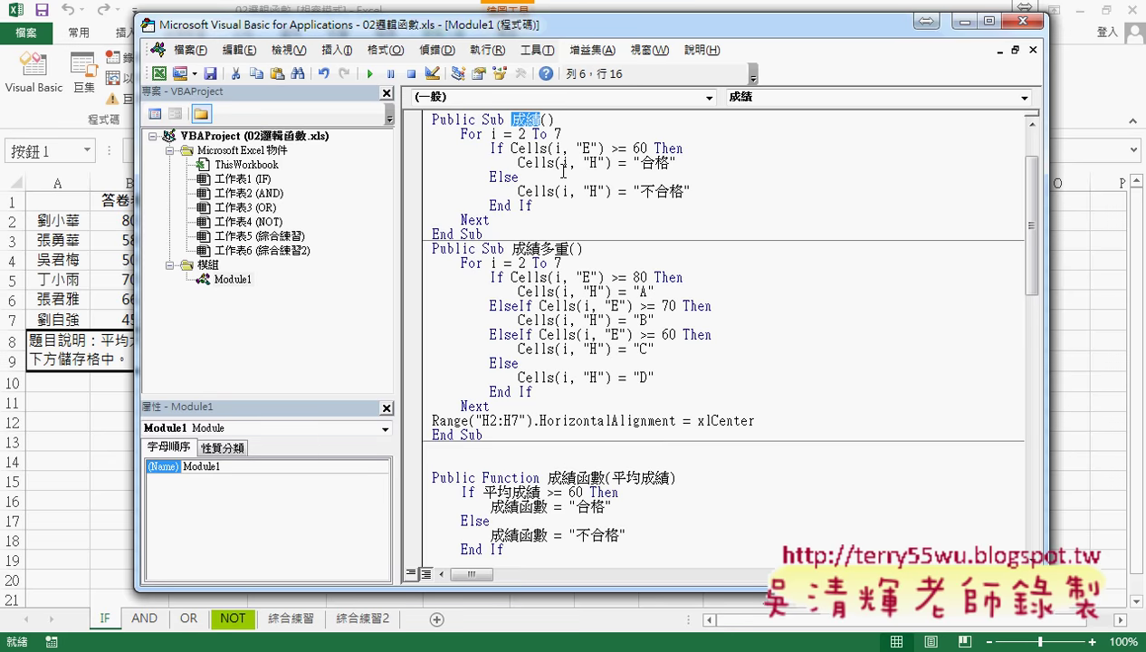
drag(398, 194, 312, 194)
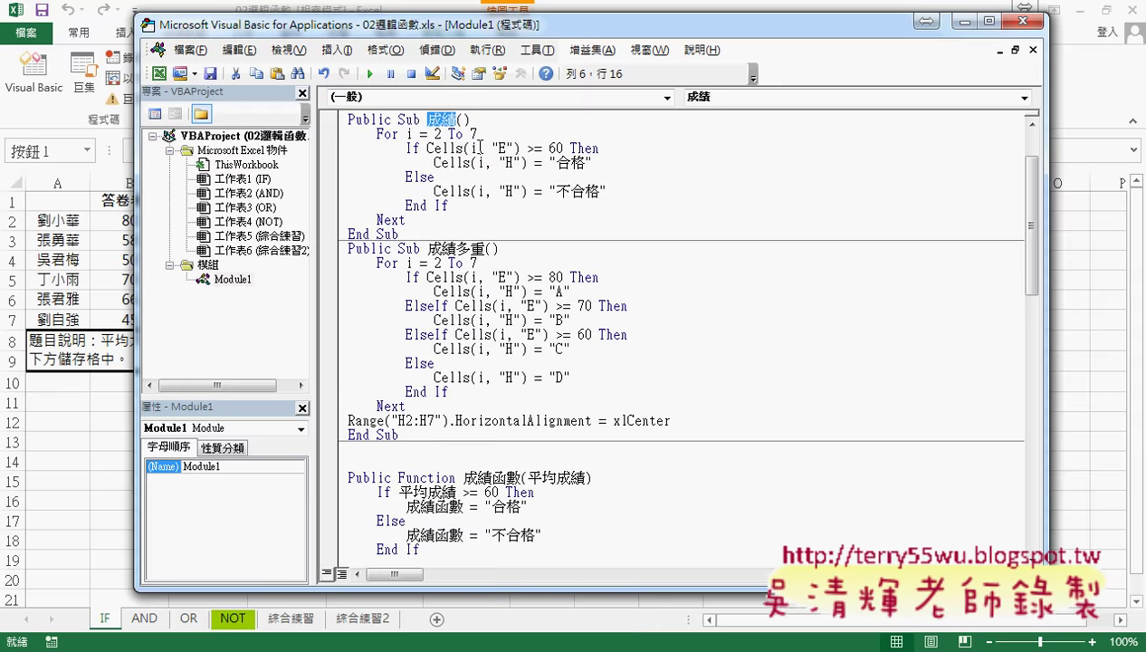
drag(542, 34, 958, 34)
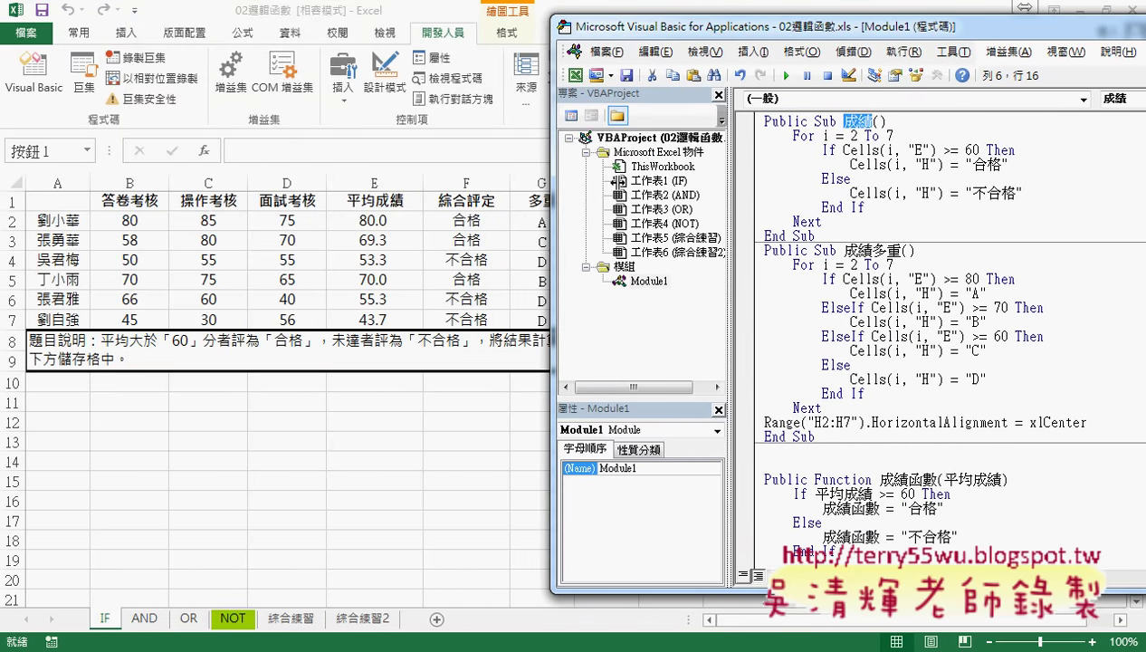
drag(732, 177, 614, 178)
mouse_move(675, 30)
mouse_down()
mouse_move(803, 30)
mouse_move(781, 37)
mouse_up()
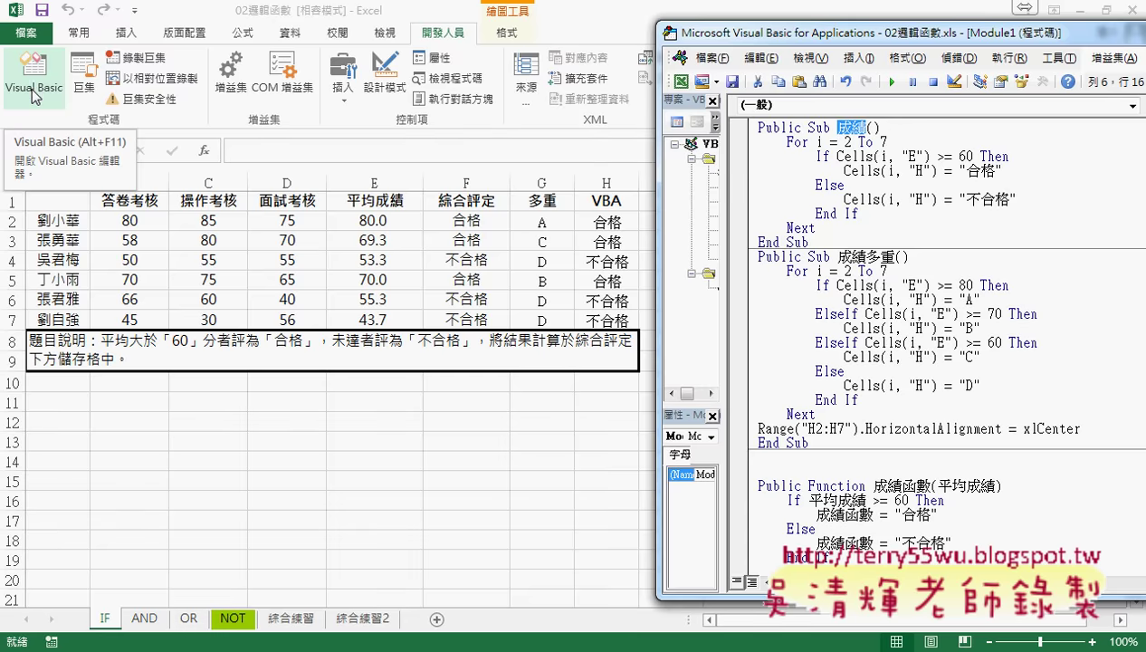
mouse_move(753, 34)
mouse_down()
mouse_move(462, 47)
mouse_move(829, 47)
mouse_move(805, 42)
mouse_up()
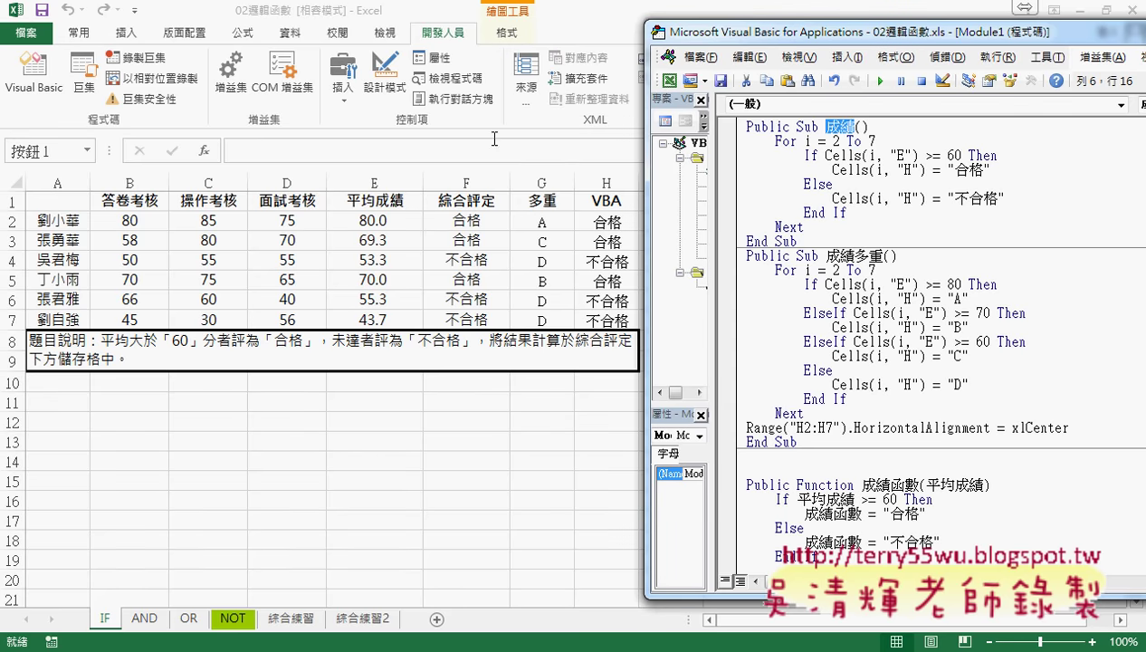
- Highlight the loop variable i and circle the If and Then keywords in red
double_click(807, 141)
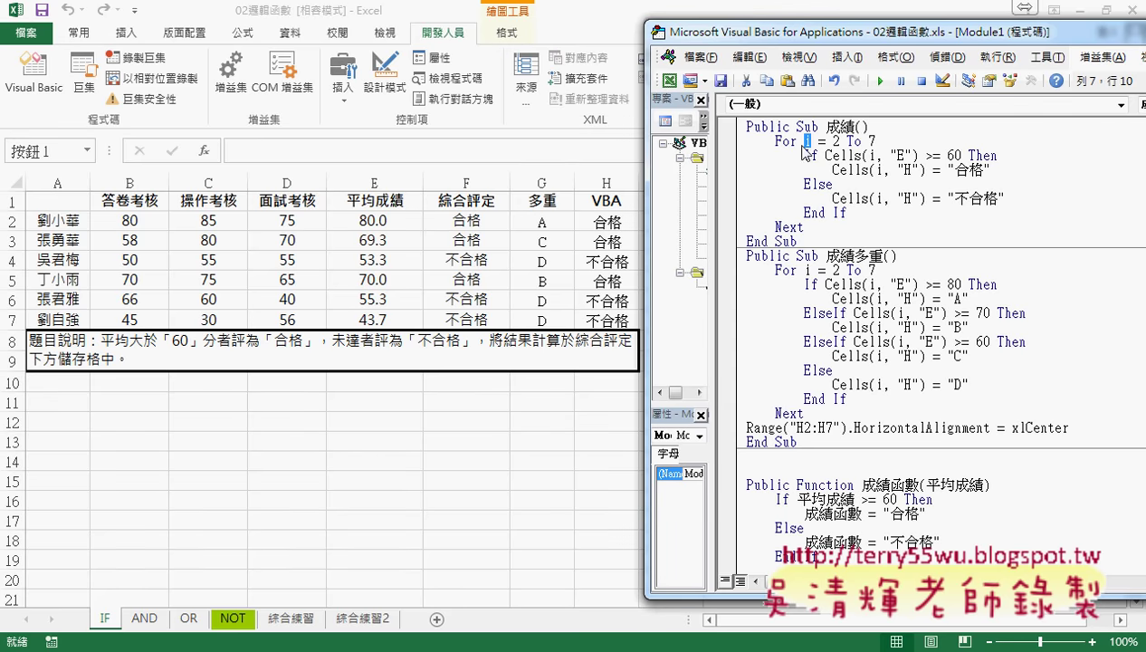
click(784, 142)
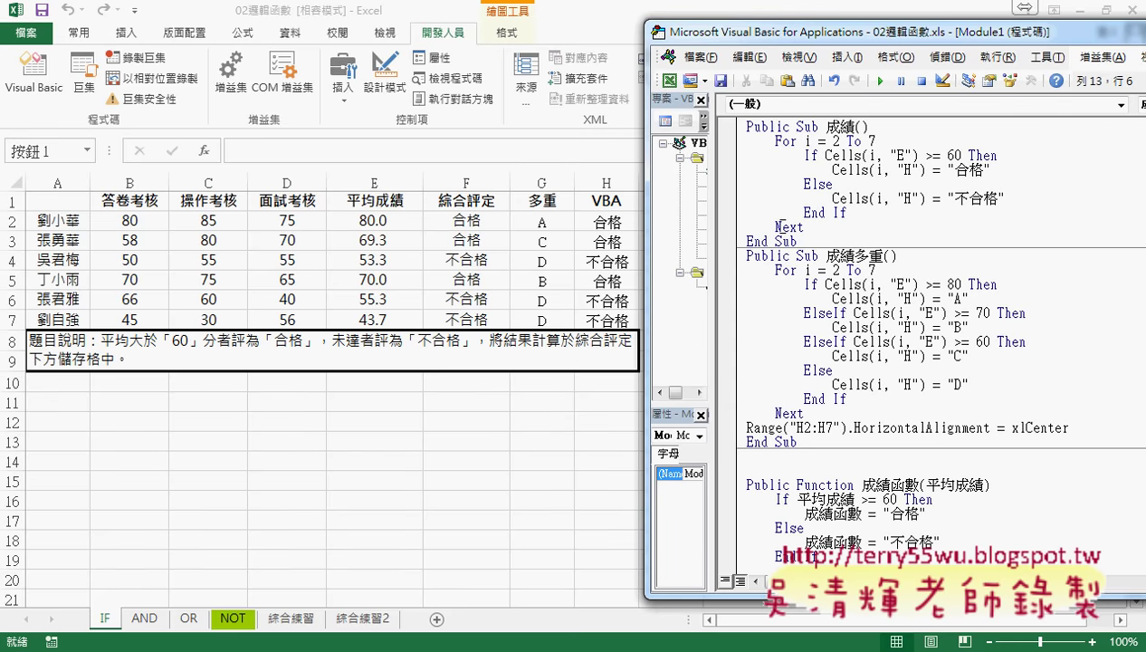
double_click(810, 155)
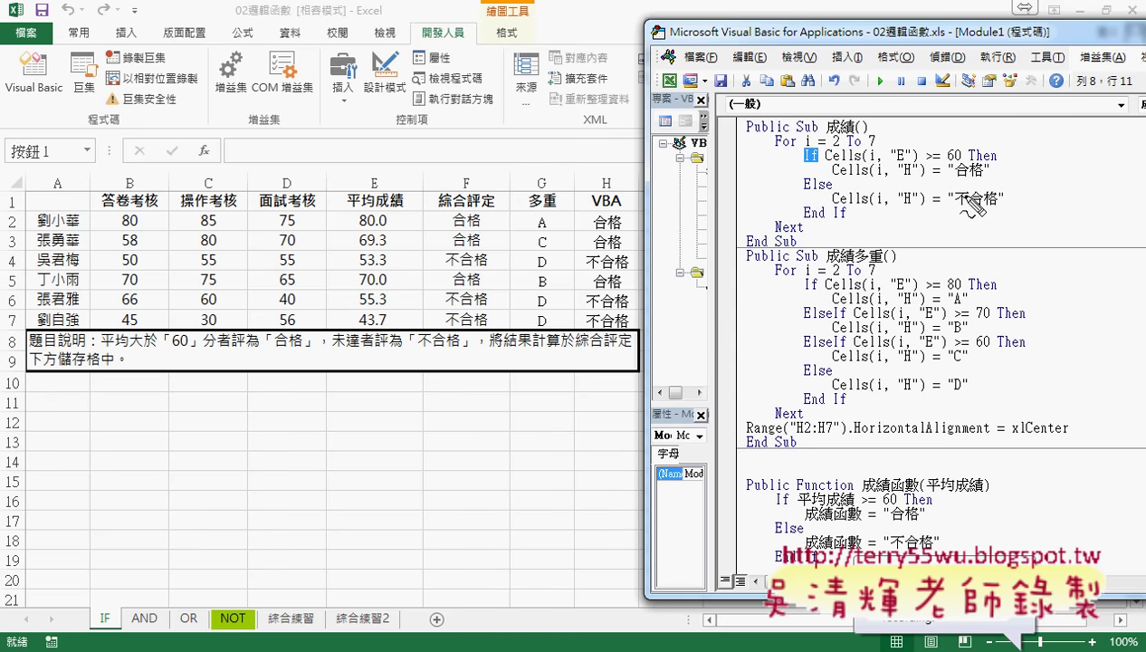
click(806, 155)
drag(811, 145, 807, 146)
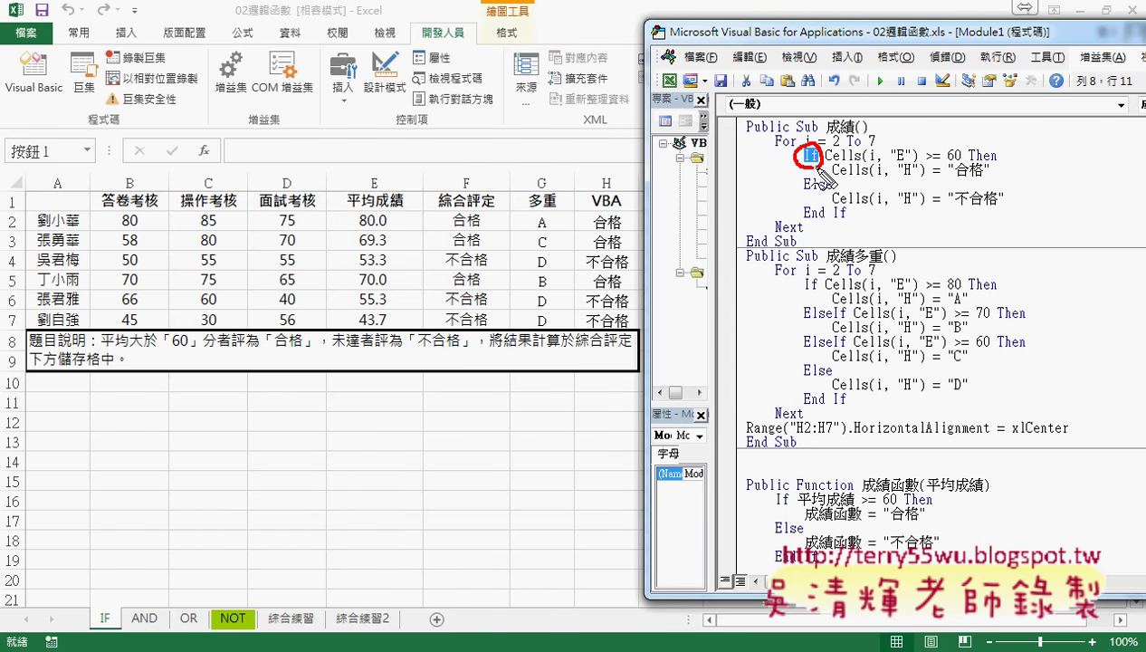
mouse_move(996, 166)
mouse_down()
mouse_move(978, 166)
mouse_move(988, 171)
mouse_up()
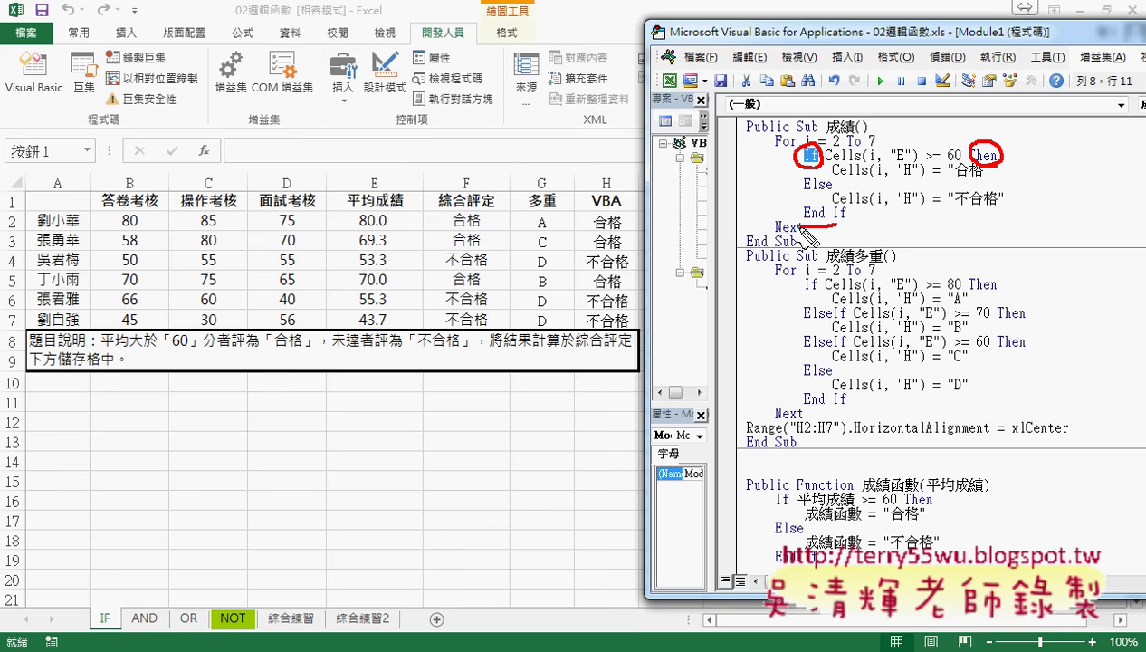
- Mark End If, the Cells(i, "E") condition, columns E and H, and the 合格/不合格 results
mouse_move(795, 224)
mouse_down()
mouse_move(855, 210)
mouse_move(829, 193)
mouse_up()
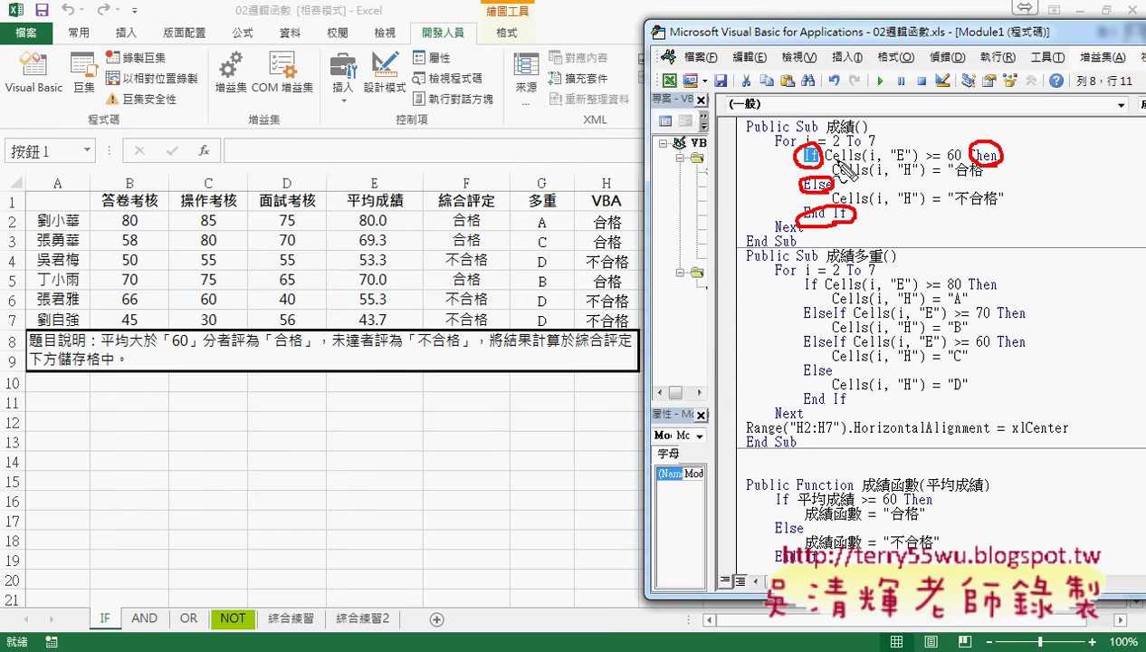
drag(837, 162, 962, 163)
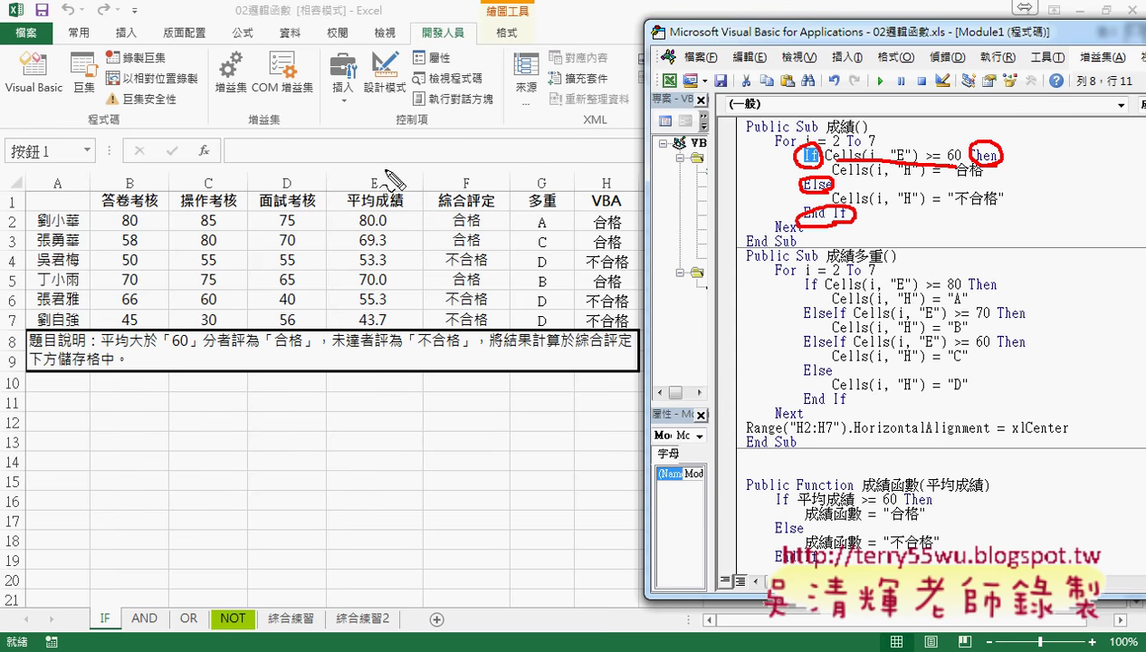
drag(366, 186, 391, 192)
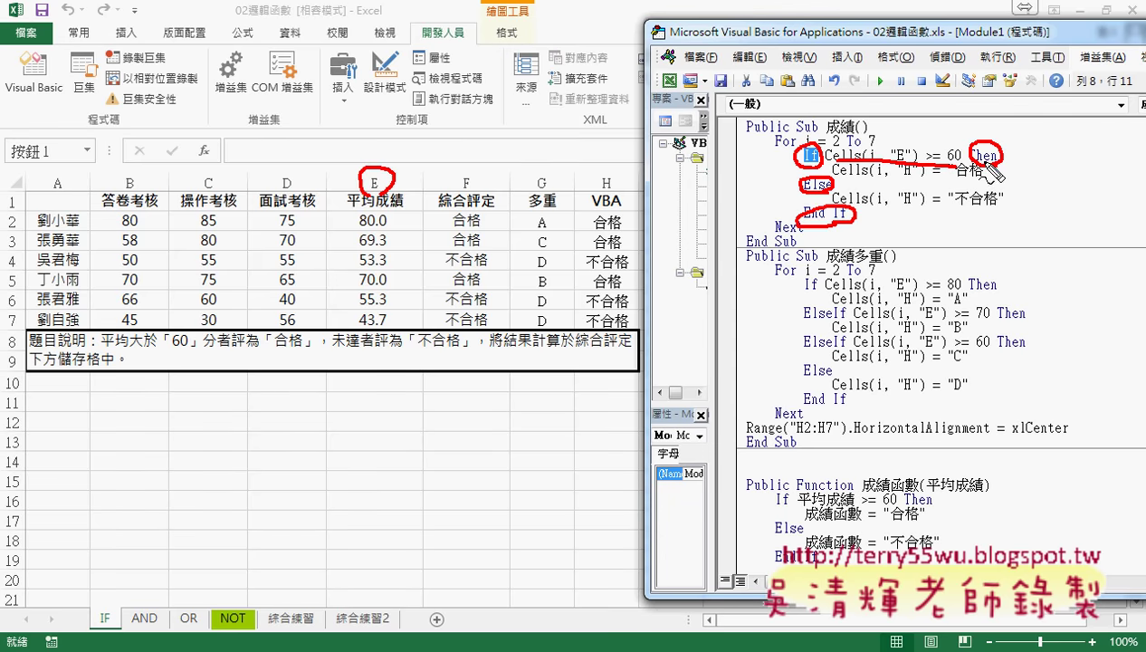
drag(598, 192, 626, 188)
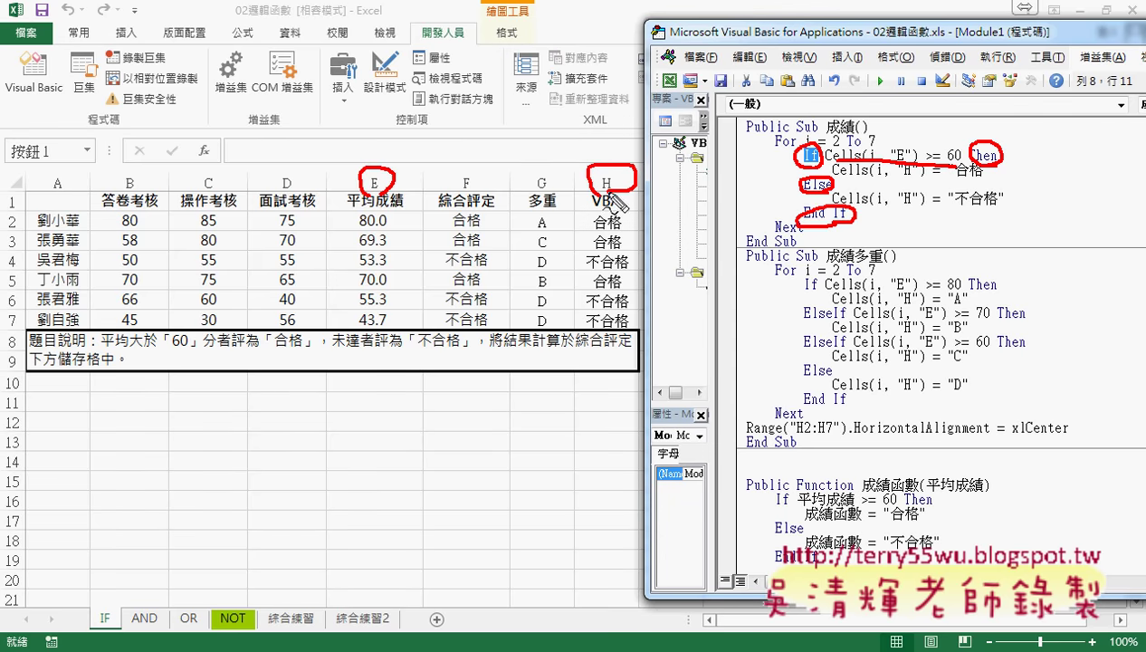
drag(896, 179, 950, 193)
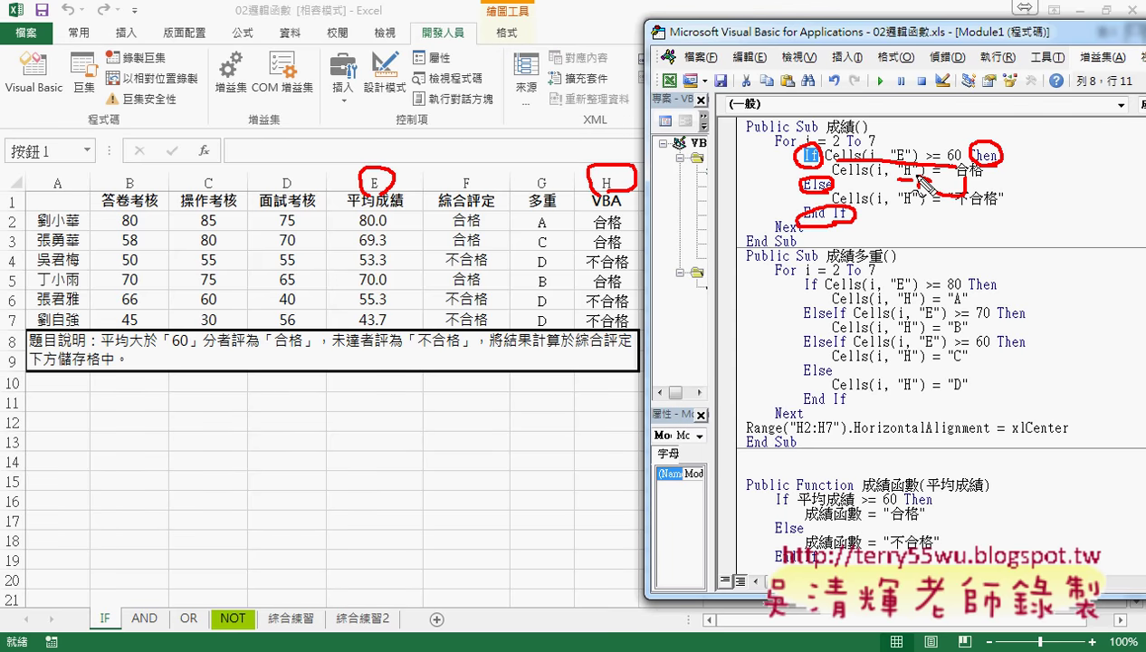
mouse_move(935, 186)
mouse_down()
mouse_move(956, 195)
mouse_move(925, 185)
mouse_move(993, 209)
mouse_move(905, 215)
mouse_up()
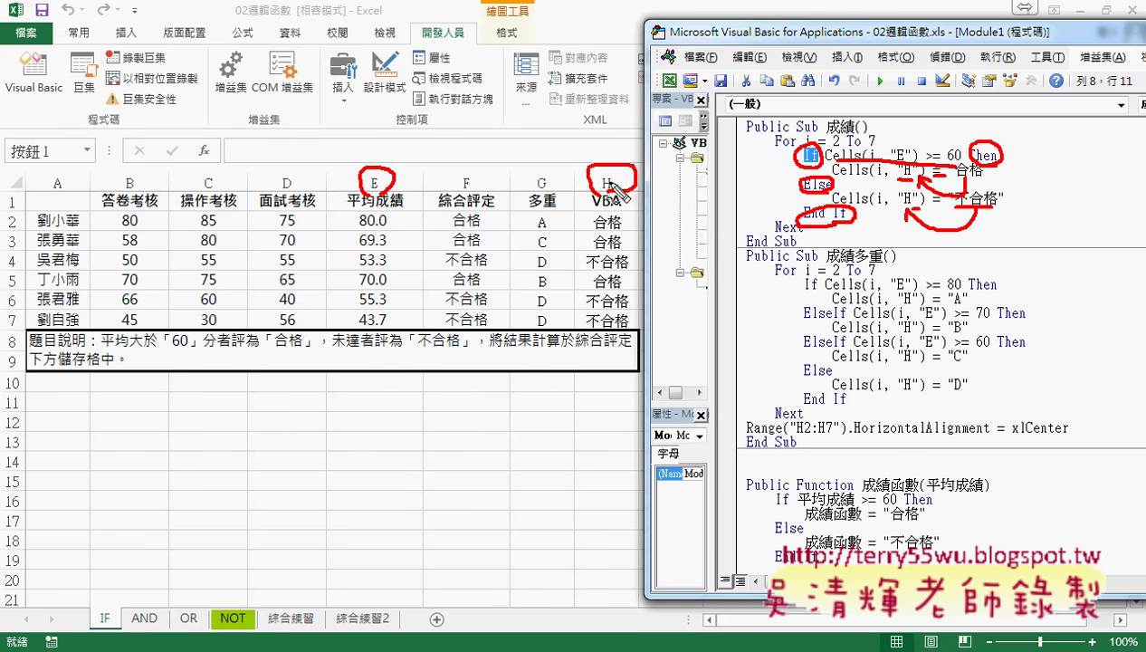
drag(873, 210, 892, 209)
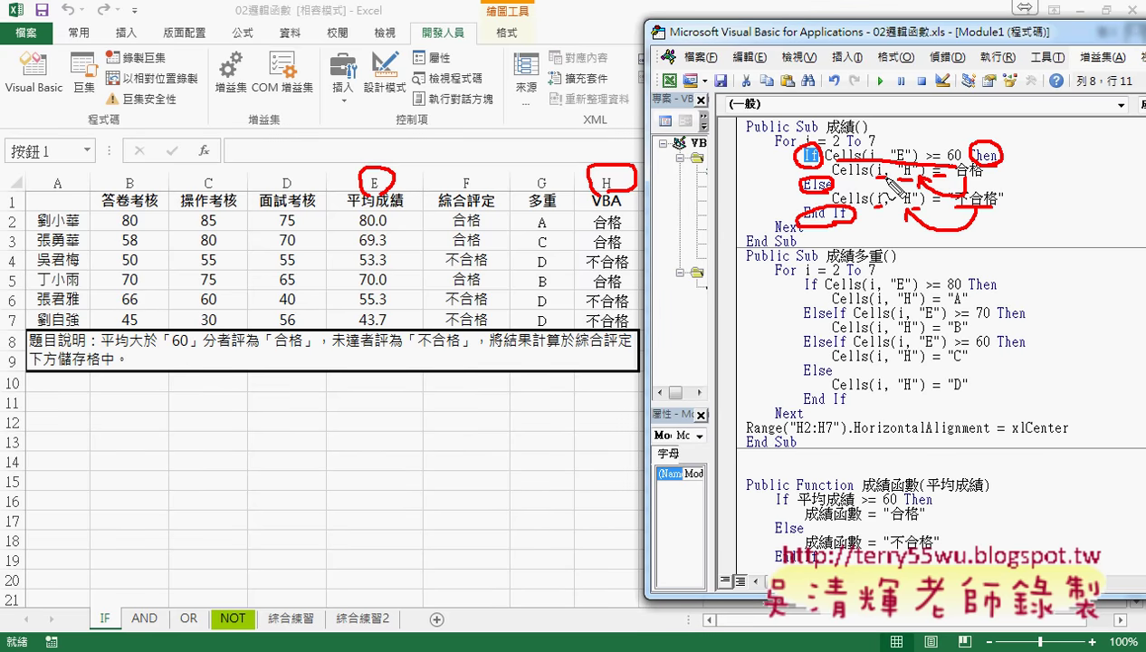
key(Escape)
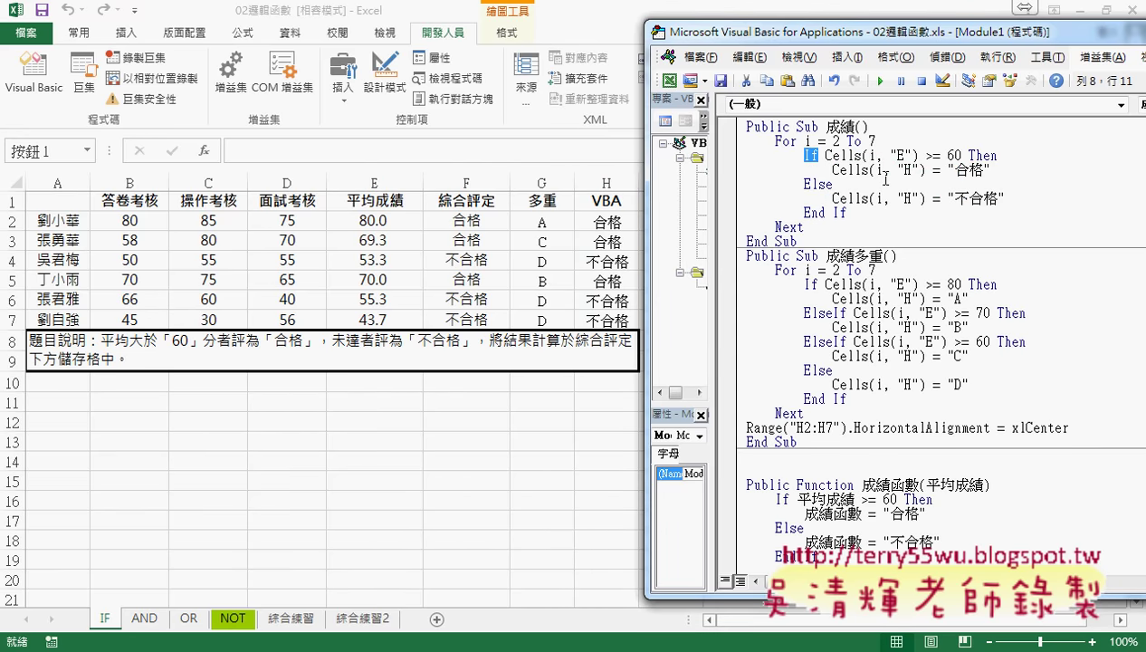
- Run the 清除 macro from the VBA editor to empty H2:H7
mouse_move(886, 39)
mouse_down()
mouse_move(895, 36)
mouse_move(881, 36)
mouse_up()
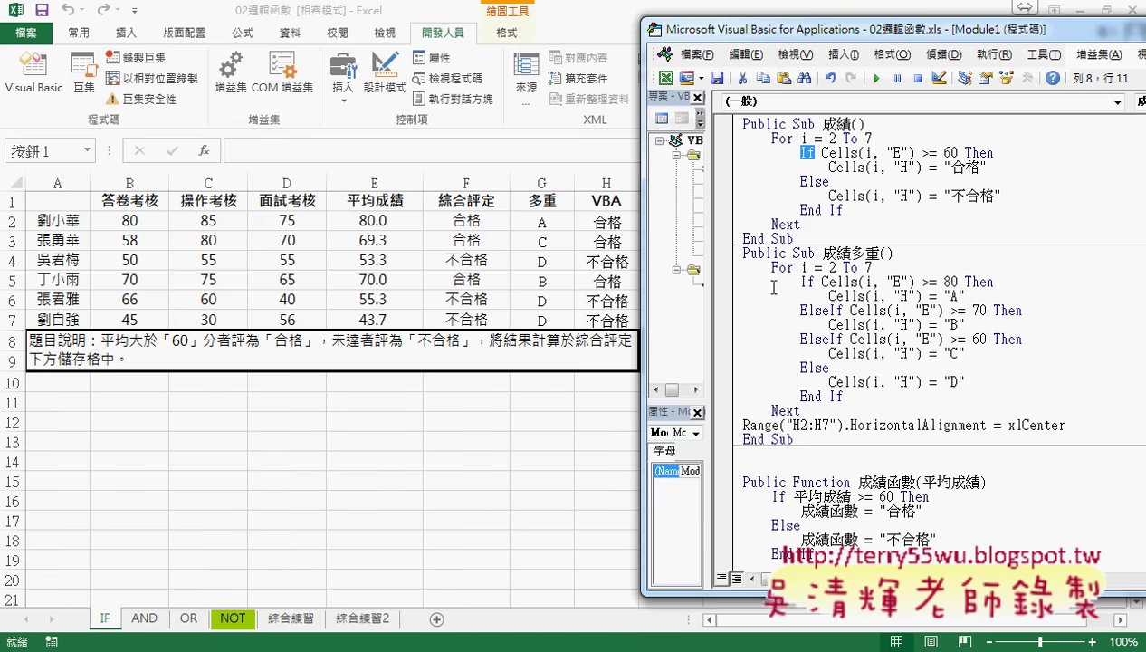
click(857, 310)
scroll(872, 309, up, 2)
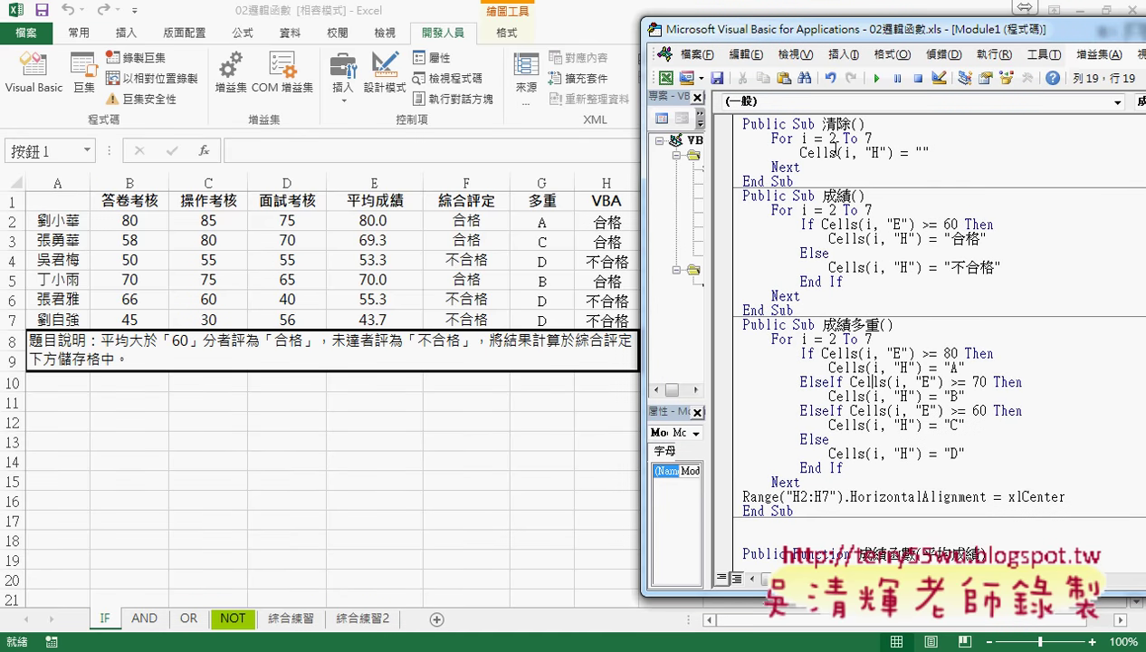
click(834, 152)
click(876, 80)
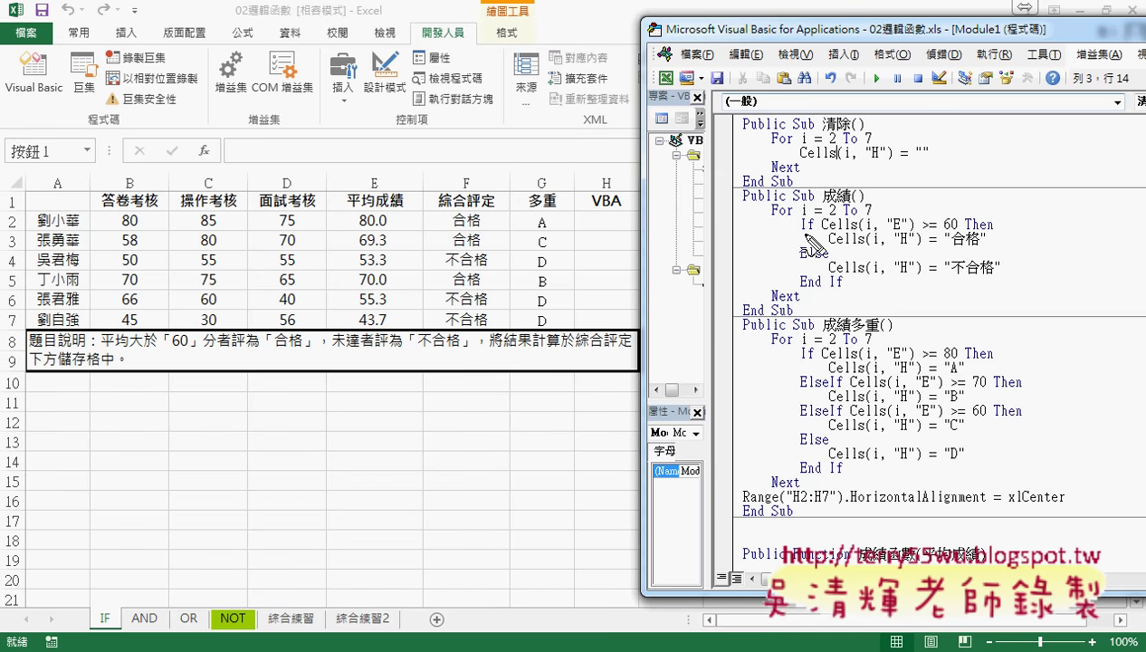
mouse_move(803, 234)
mouse_down()
mouse_move(814, 233)
mouse_move(833, 288)
mouse_up()
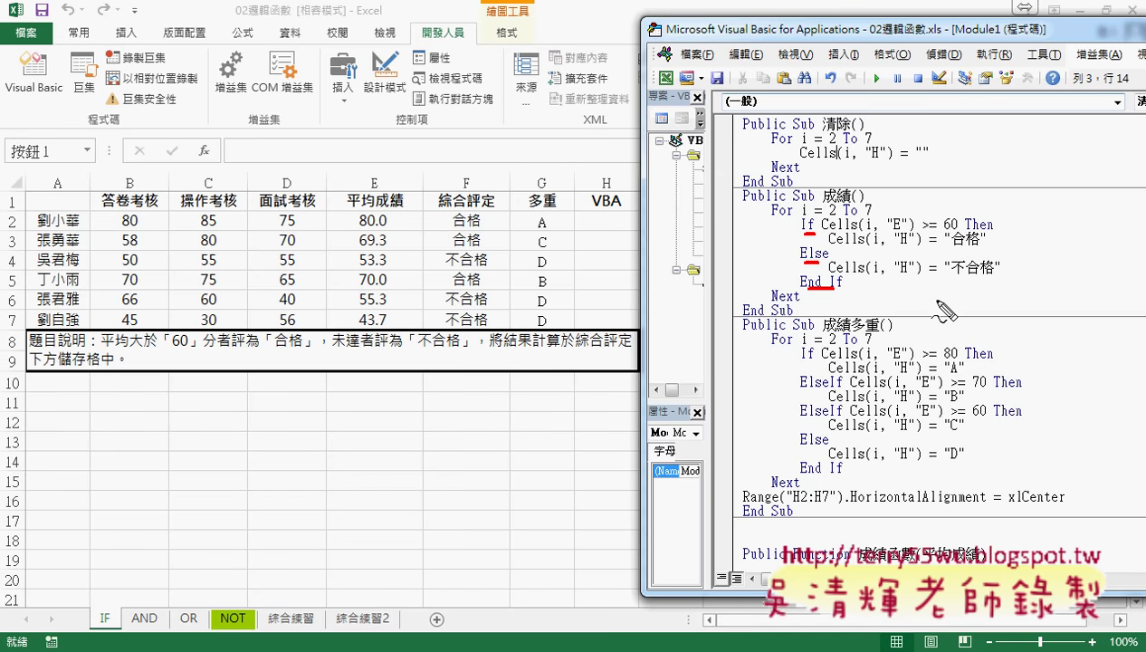
key(Escape)
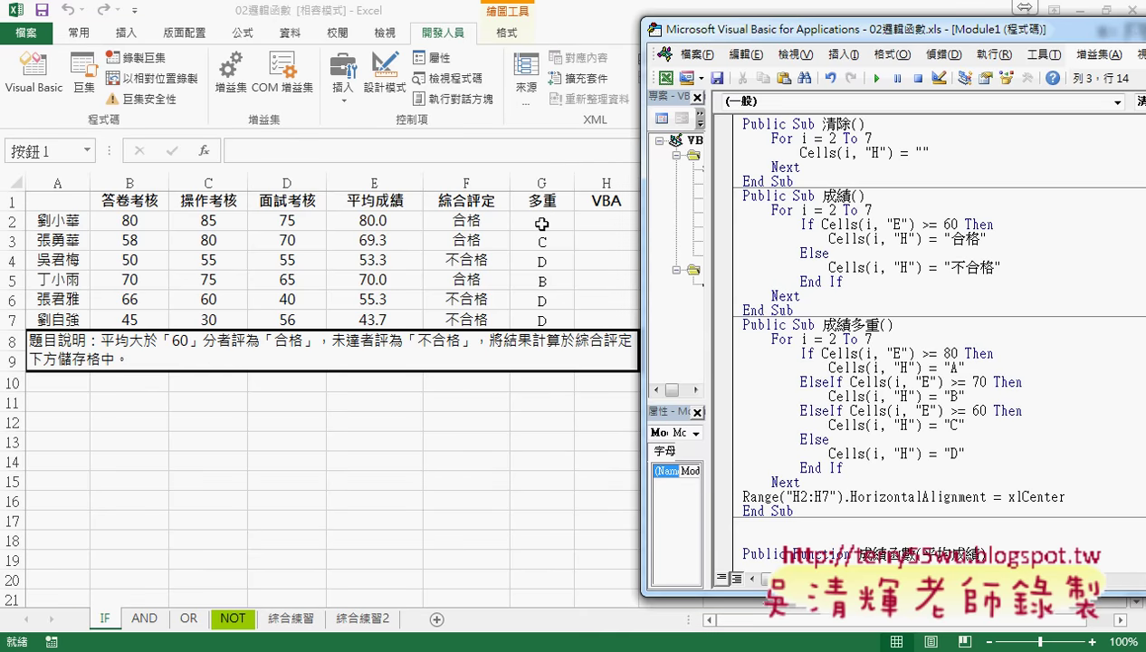
- Run the 成績多重 button to fill H2:H7 with A, C, D, B, D, D
click(545, 223)
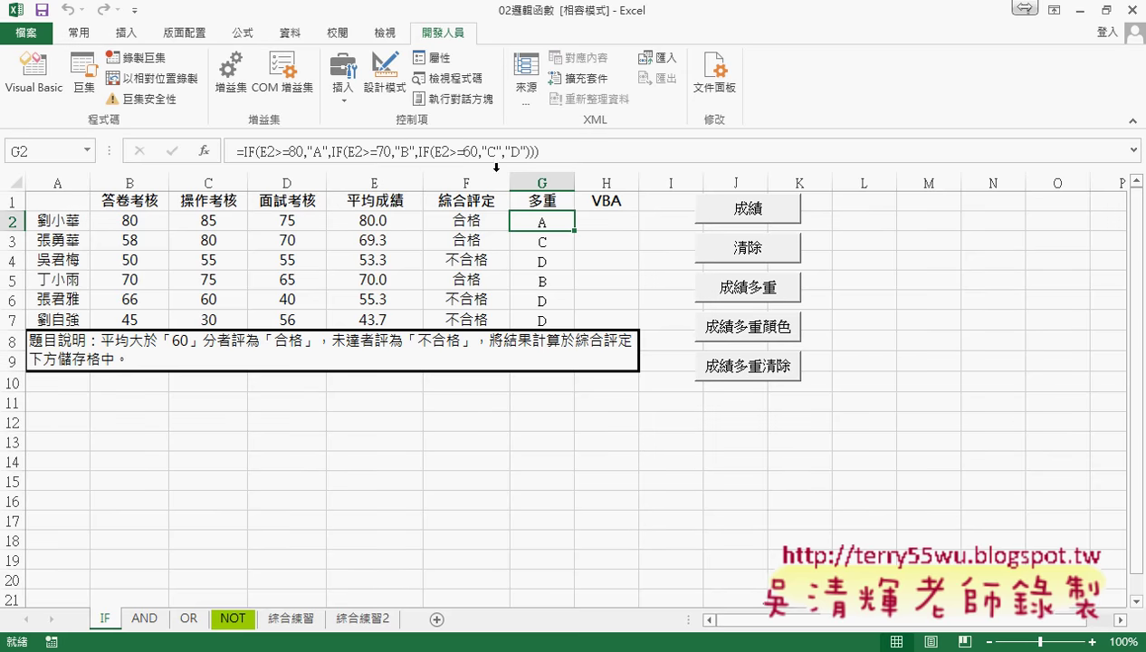
click(768, 290)
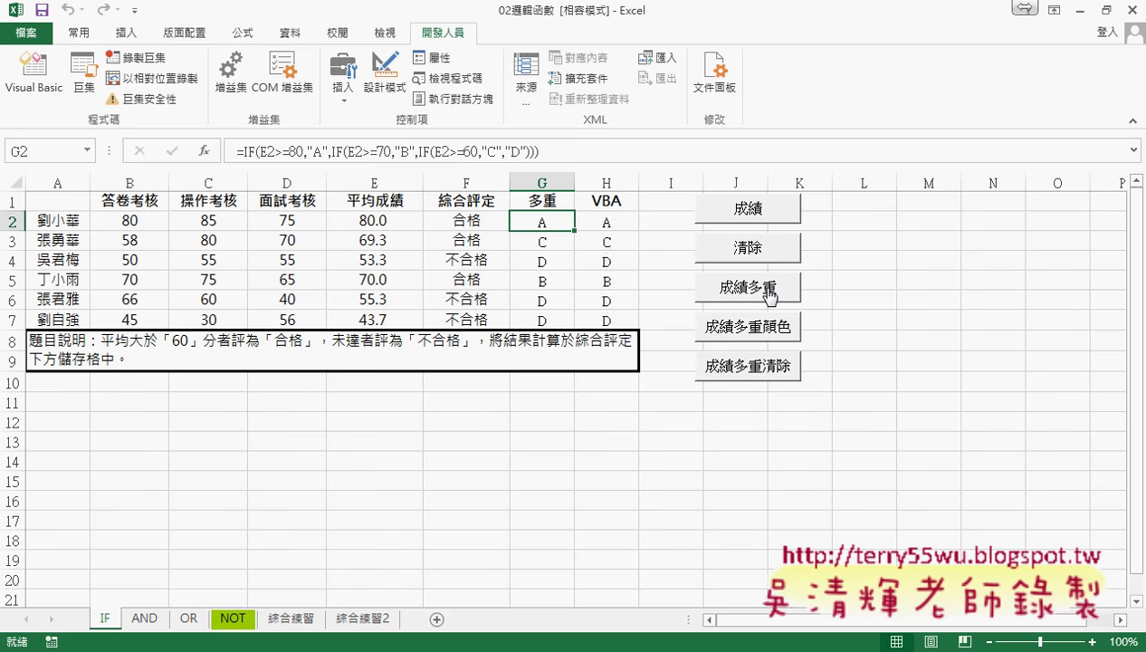
drag(608, 223, 607, 321)
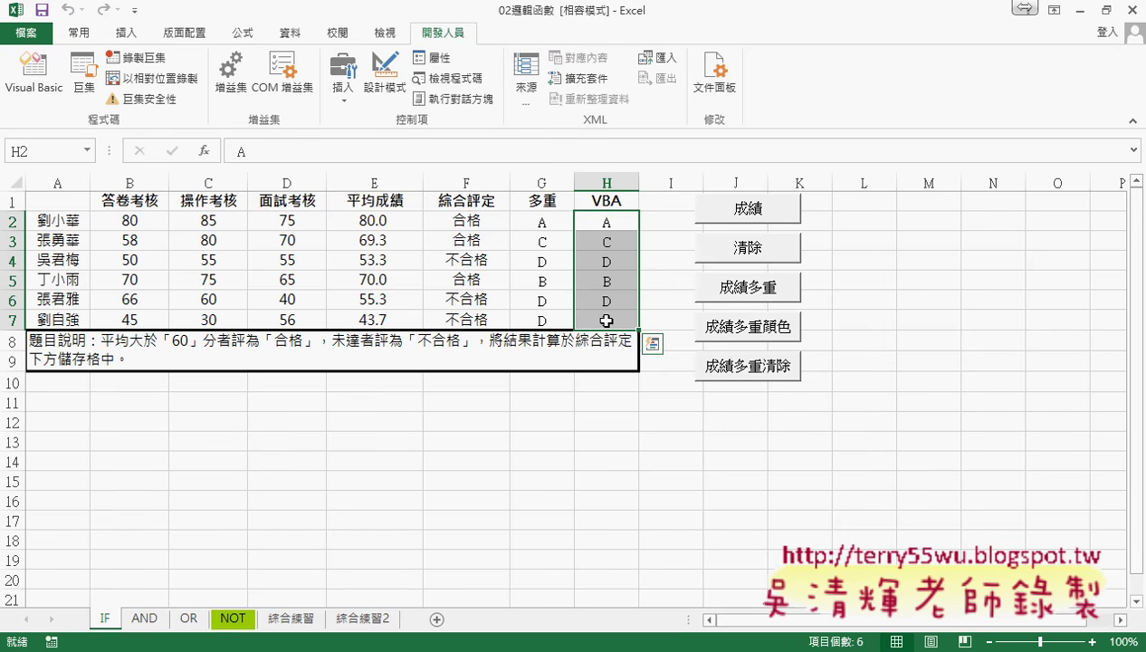
- Open the 成績多重 macro code through 指定巨集 > 編輯 and highlight its ElseIf
right_click(757, 278)
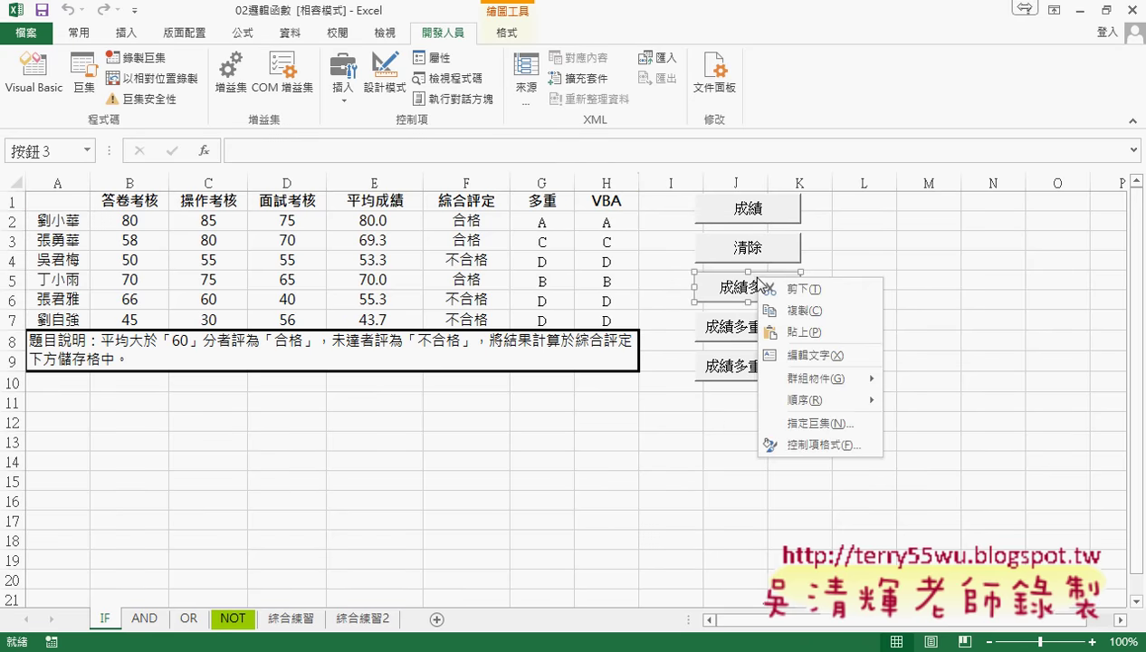
click(817, 424)
click(952, 299)
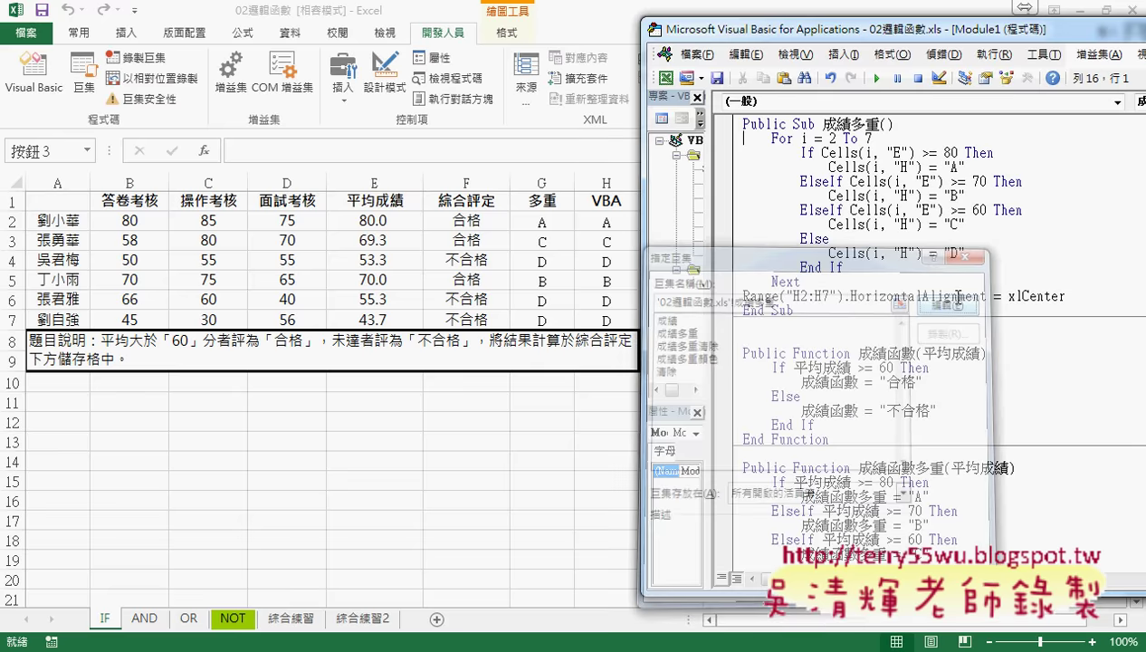
drag(800, 182, 842, 181)
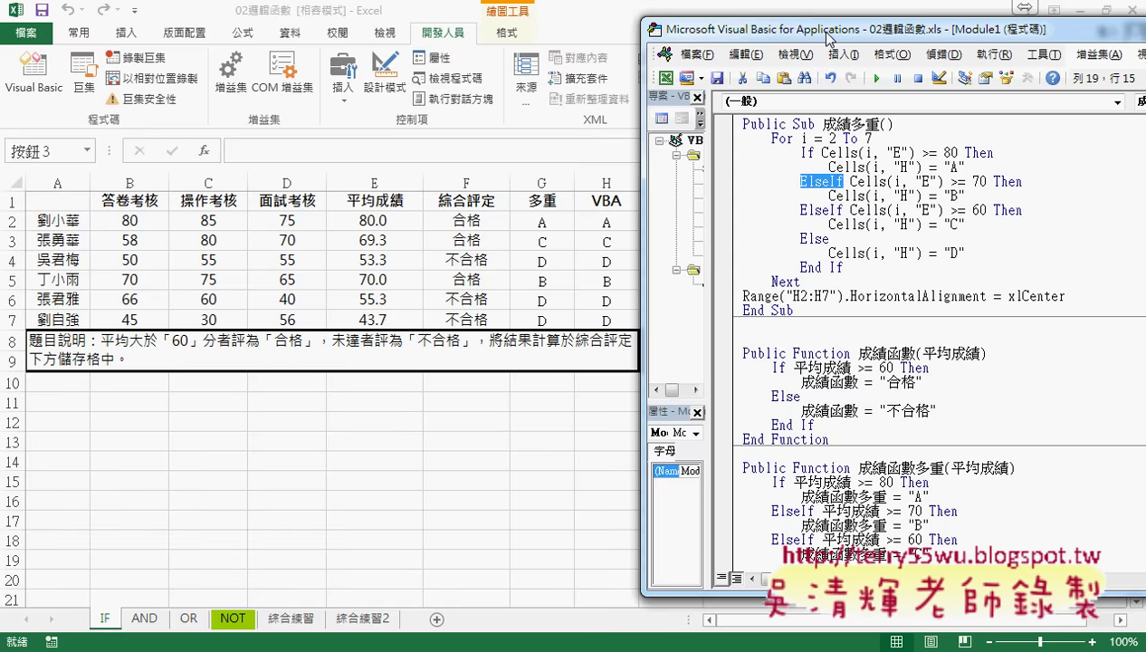
drag(828, 37, 683, 35)
- Select the 成績 For…Next loop, then the 成績多重 loop body to replace
scroll(770, 210, up, 3)
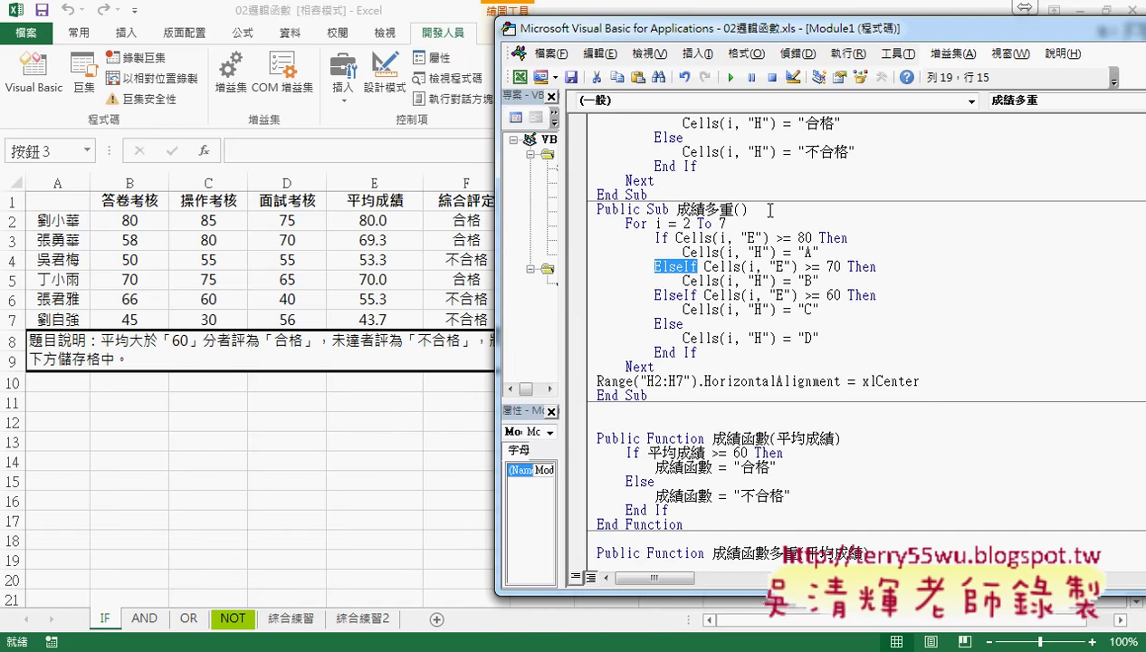
scroll(770, 210, up, 2)
scroll(770, 210, up, 1)
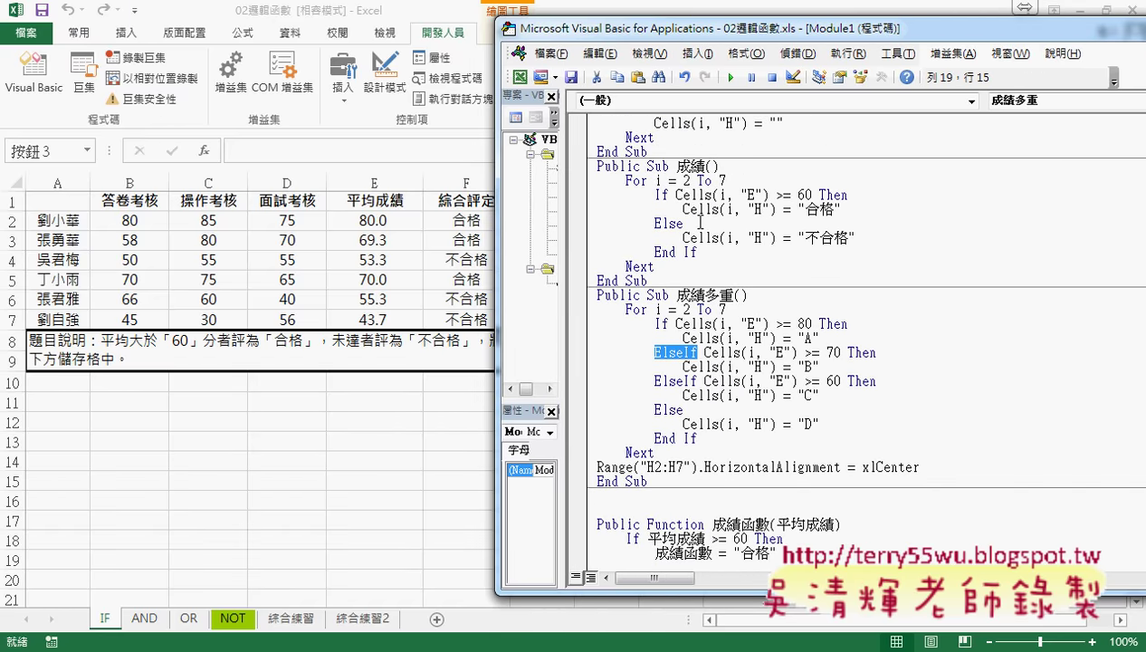
drag(586, 168, 641, 285)
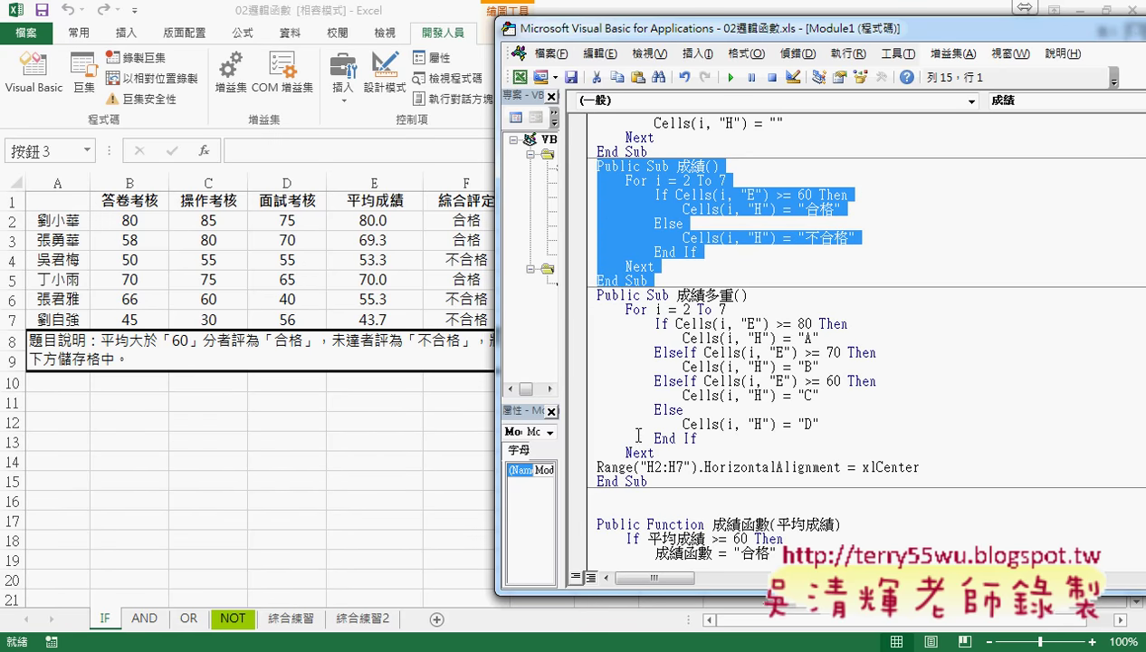
click(683, 267)
drag(692, 262, 599, 181)
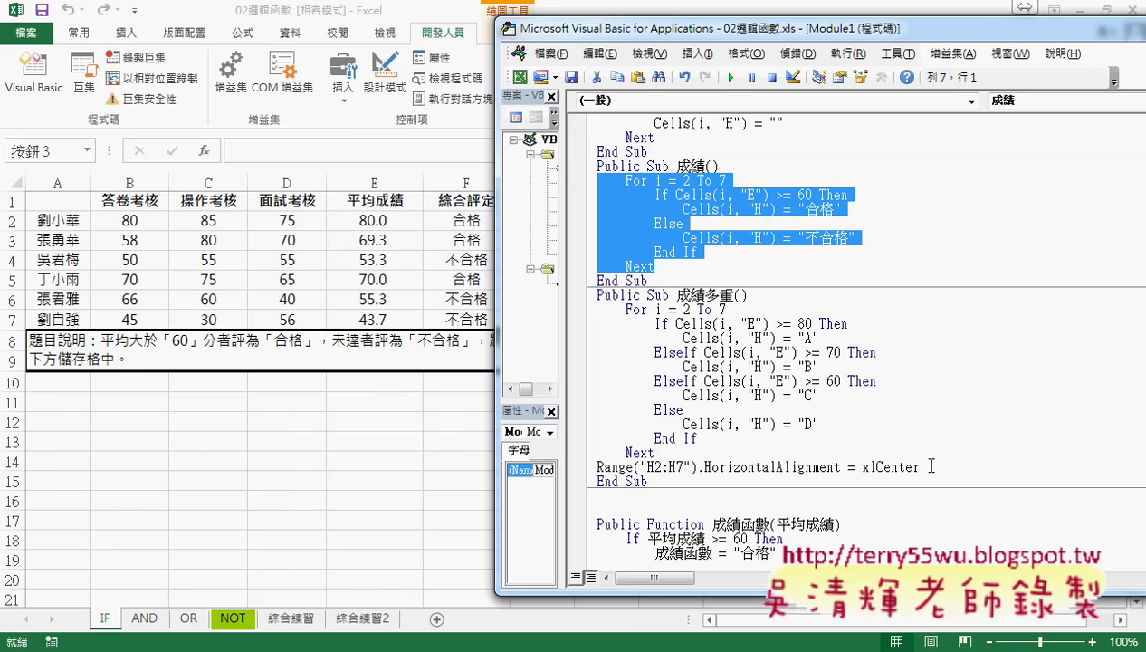
mouse_move(920, 465)
mouse_down()
mouse_move(687, 442)
mouse_move(618, 317)
mouse_up()
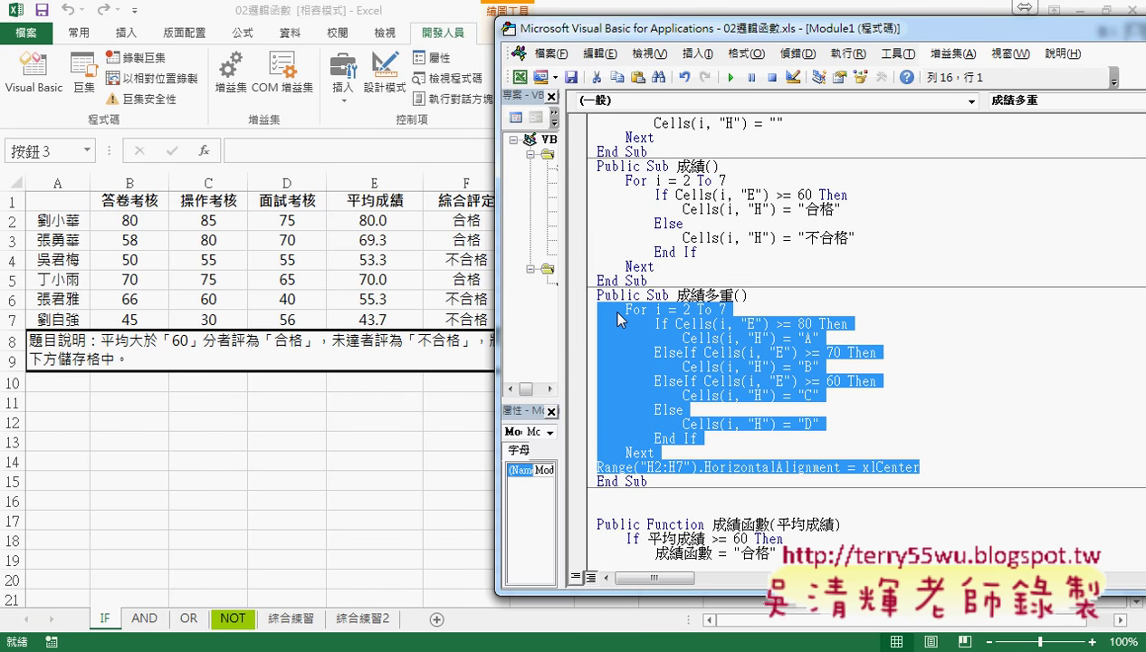
- Paste the pass/fail loop into 成績多重, changing threshold 60 to 80 and 合格 to "A"
text(For i = 2 To 7         If Cells(i, "E") >= 60 Then             Cells(i, "H") = "合格"         Else             Cells(i, "H") = "不合格"         End If     Next)
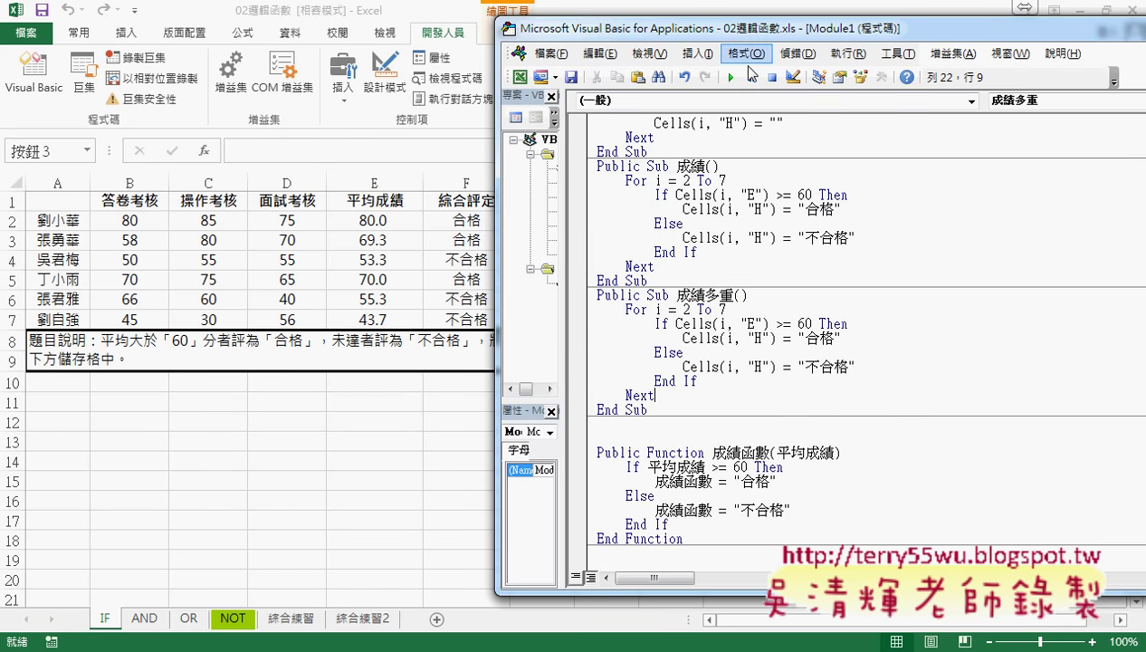
drag(750, 40, 838, 43)
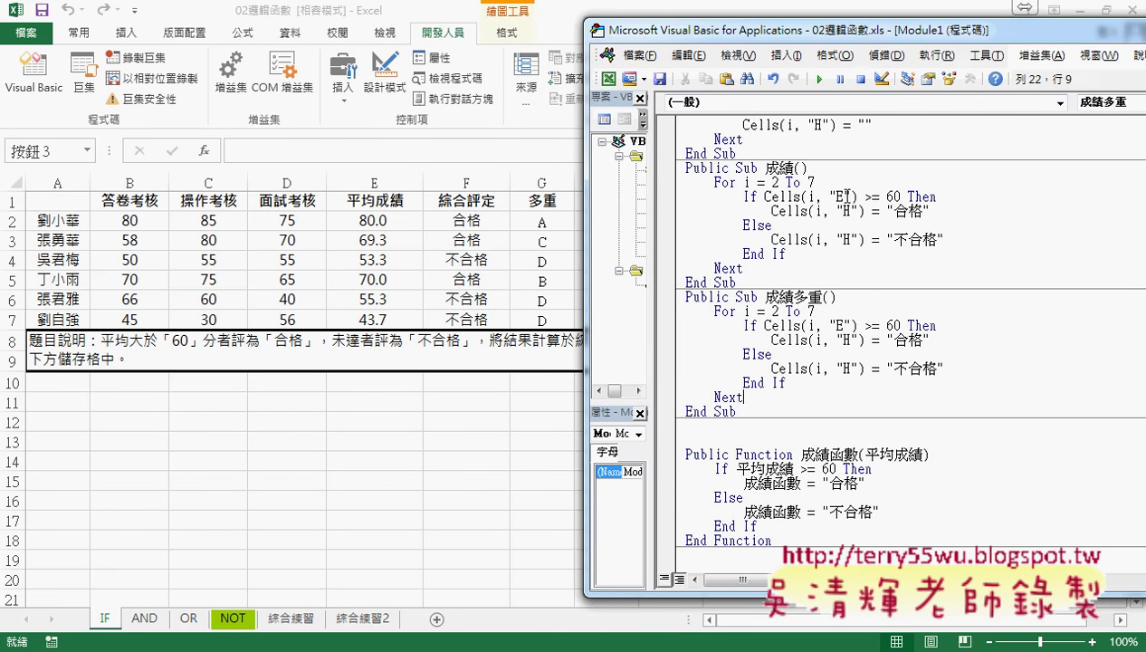
drag(868, 41, 923, 41)
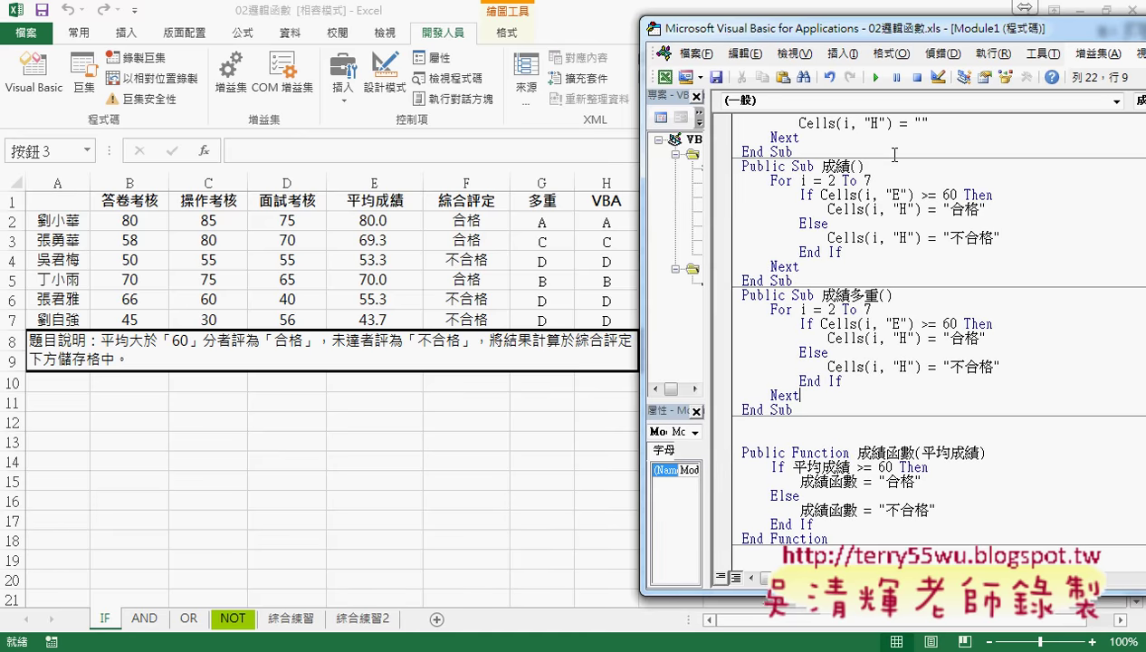
drag(951, 323, 943, 323)
text(8)
double_click(955, 338)
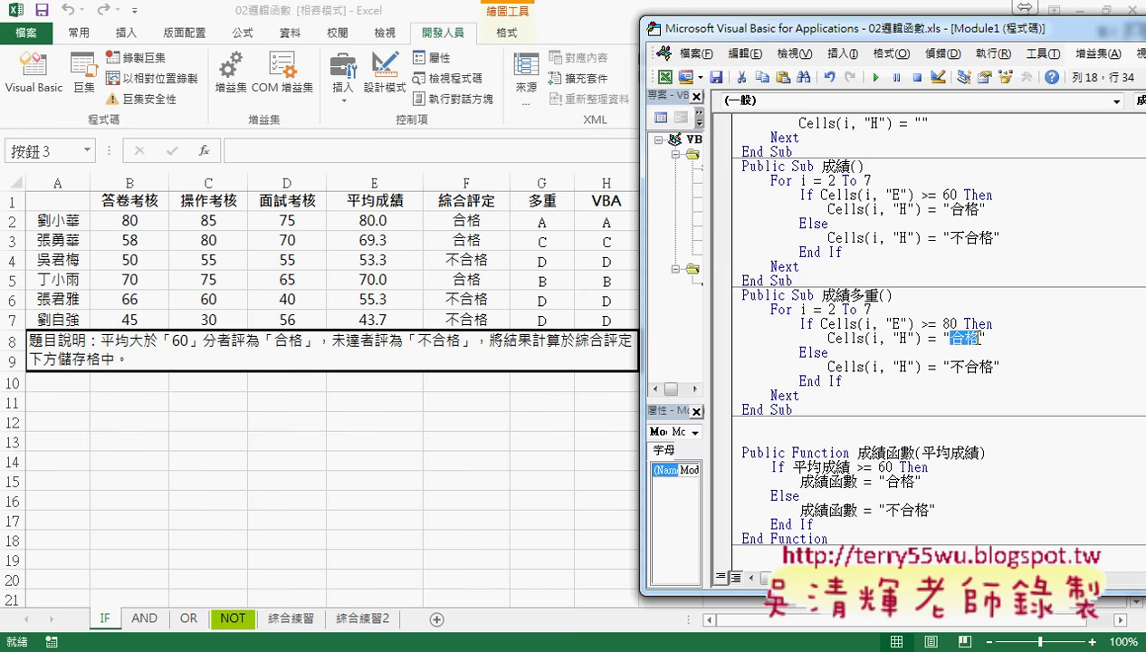
text(A)
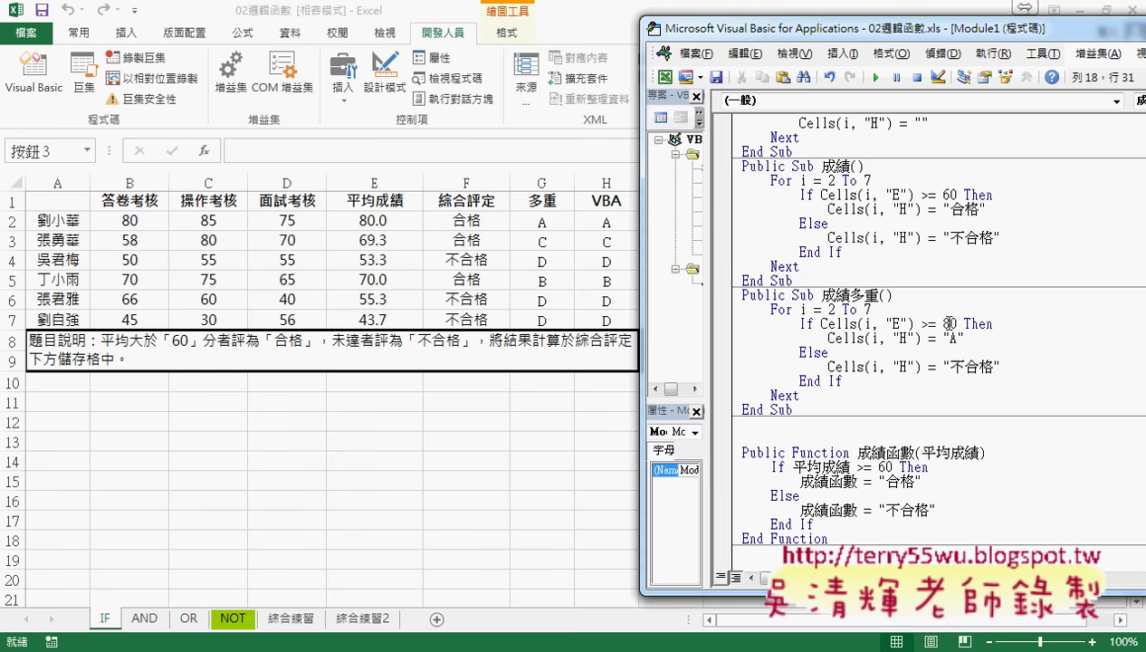
- Select the If/A lines for copying and open a blank line after the "A" line
drag(963, 338, 763, 340)
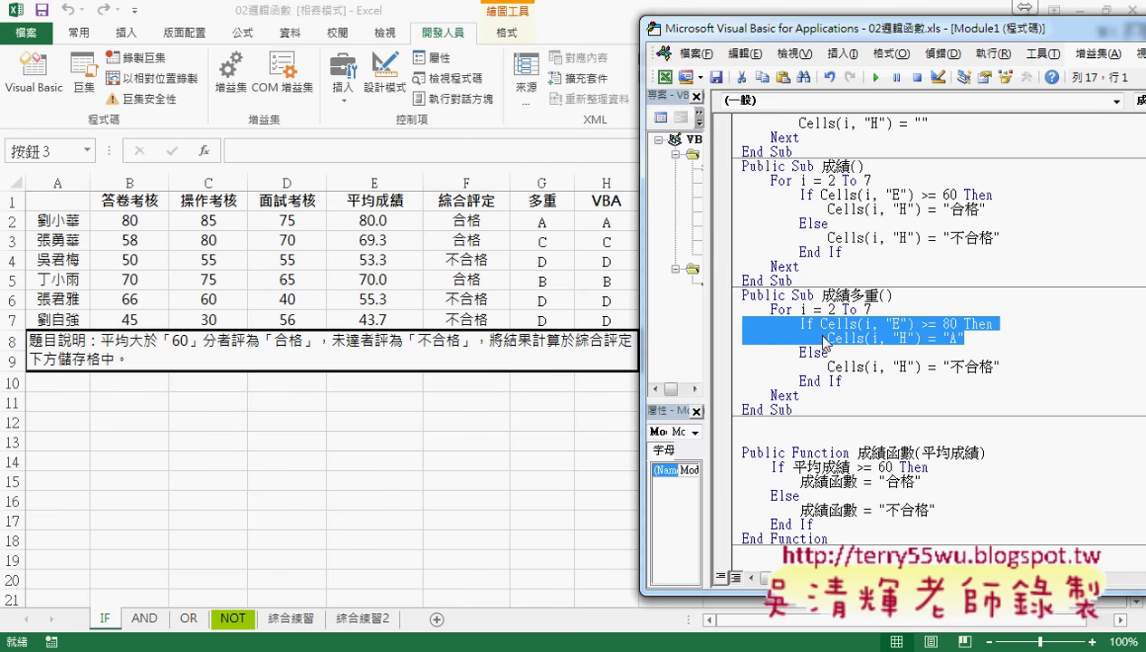
drag(985, 336, 734, 330)
key(ctrl+c)
click(969, 337)
key(Return)
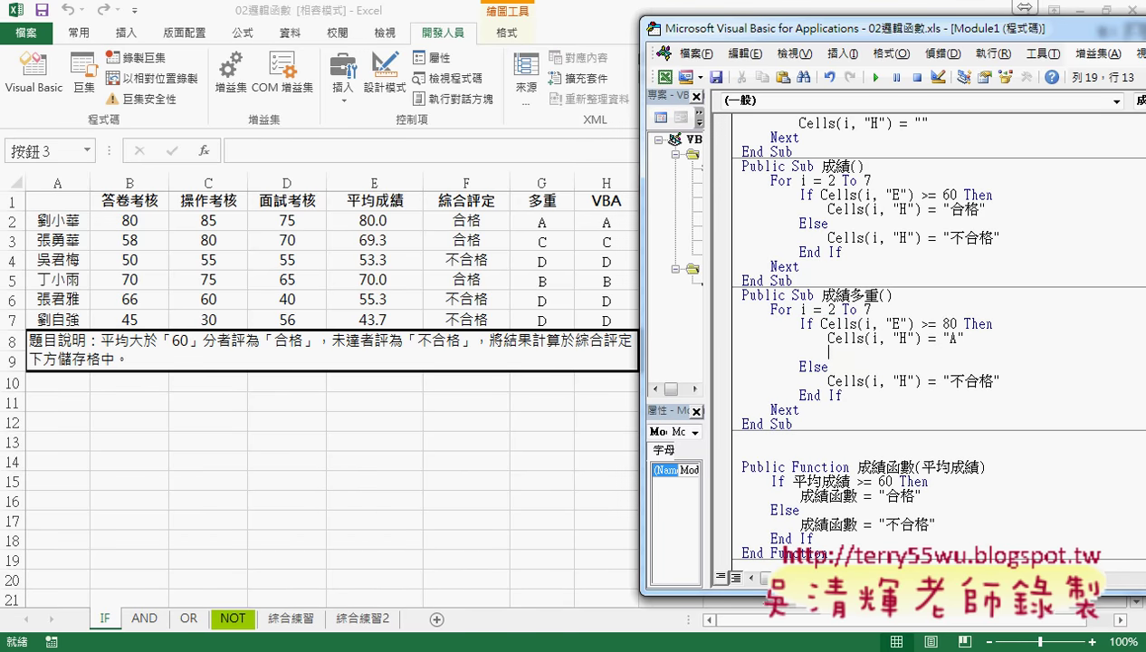
- Paste the A branch and turn it into ElseIf score >= 70 giving "B"
key(BackSpace)
key(BackSpace)
key(BackSpace)
key(ctrl+v)
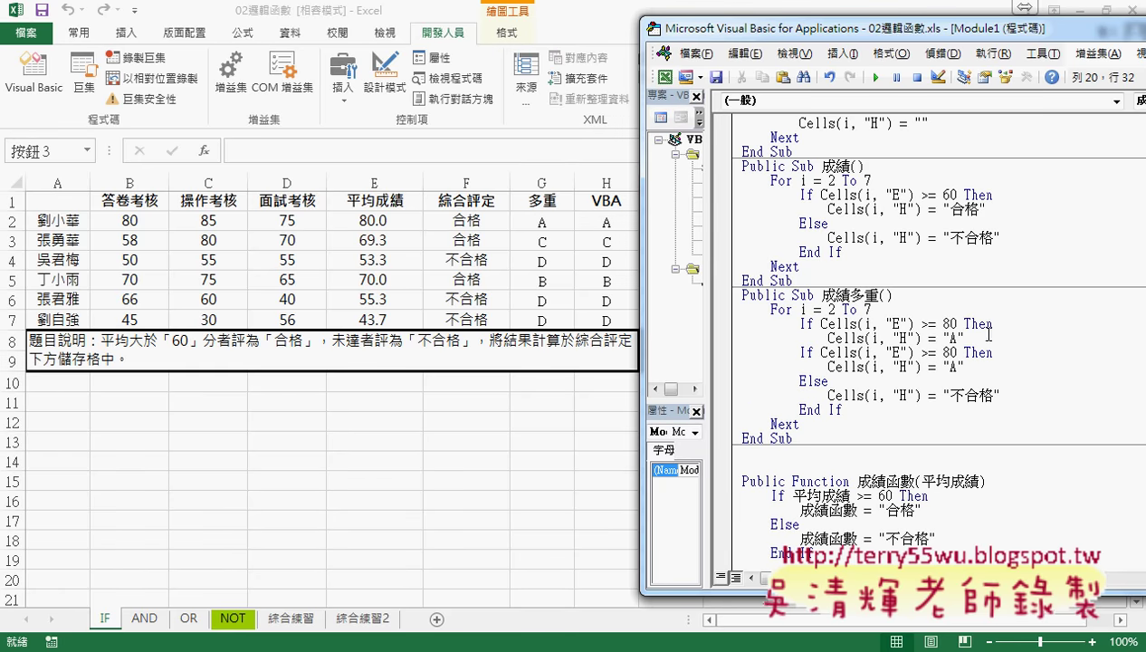
double_click(802, 324)
double_click(805, 352)
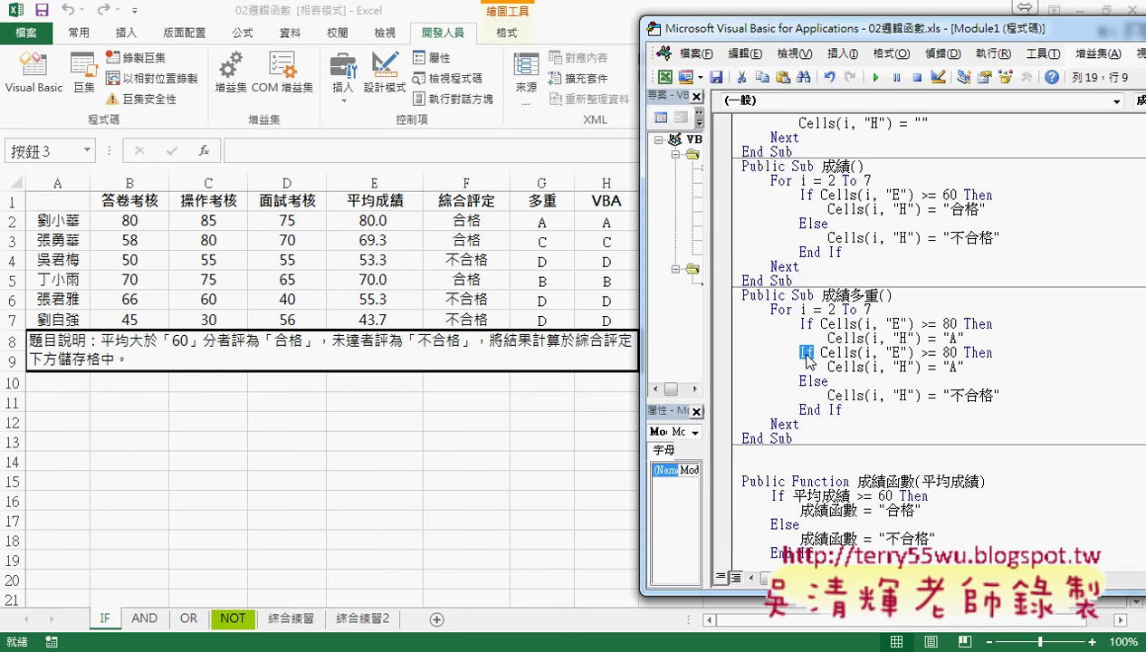
click(798, 353)
text(el)
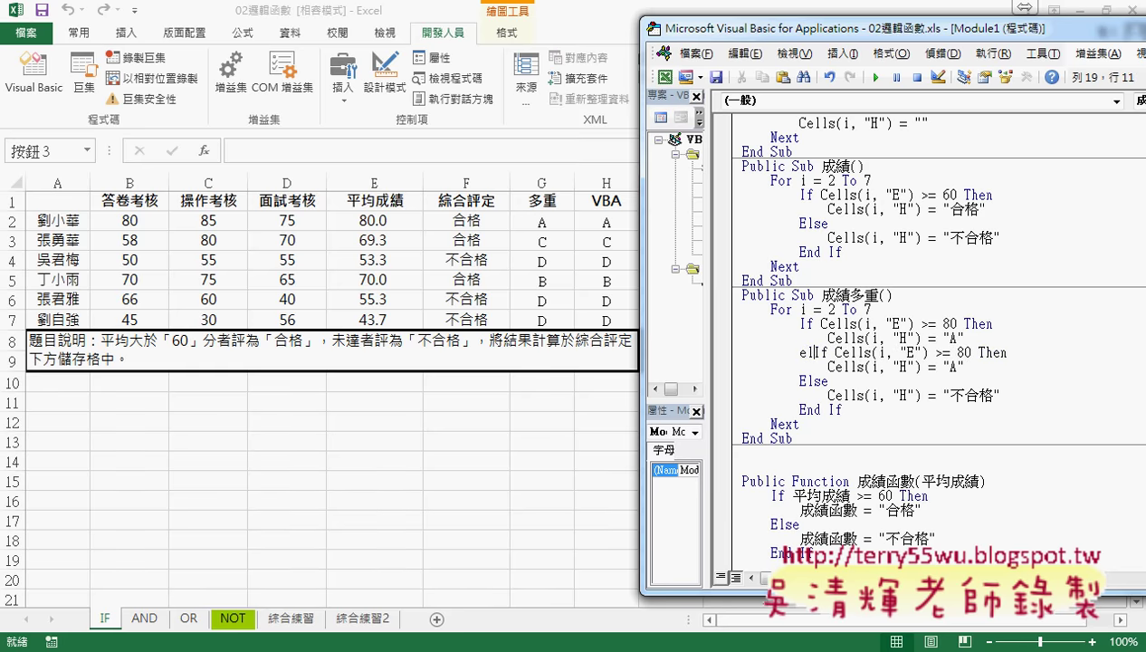
text(se)
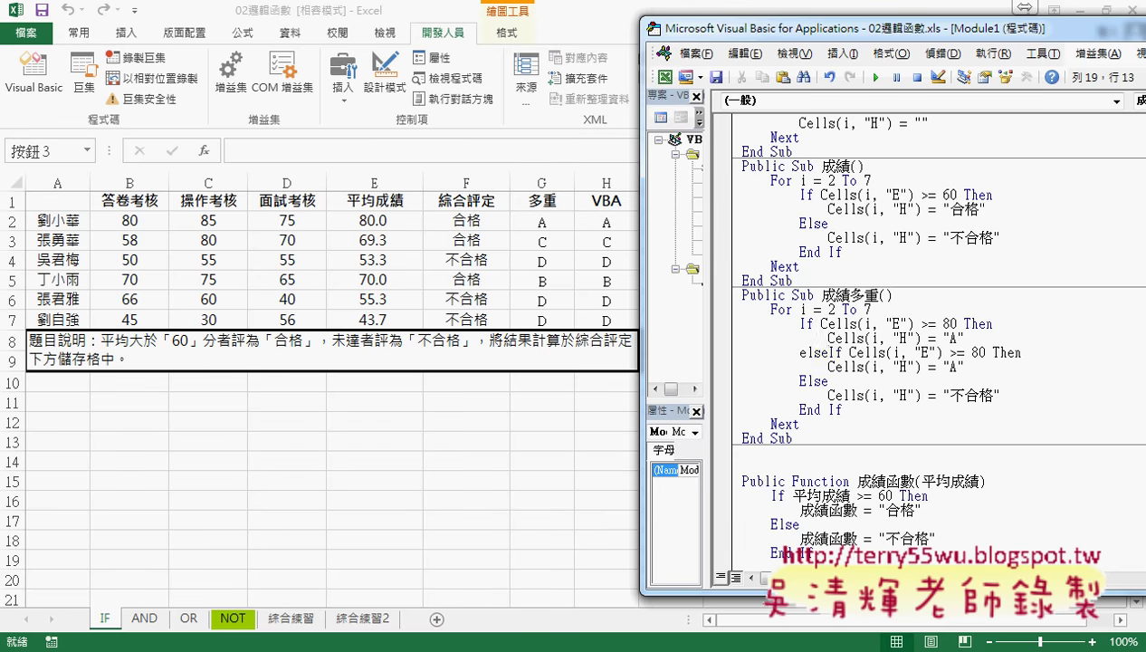
double_click(806, 323)
drag(799, 353, 842, 352)
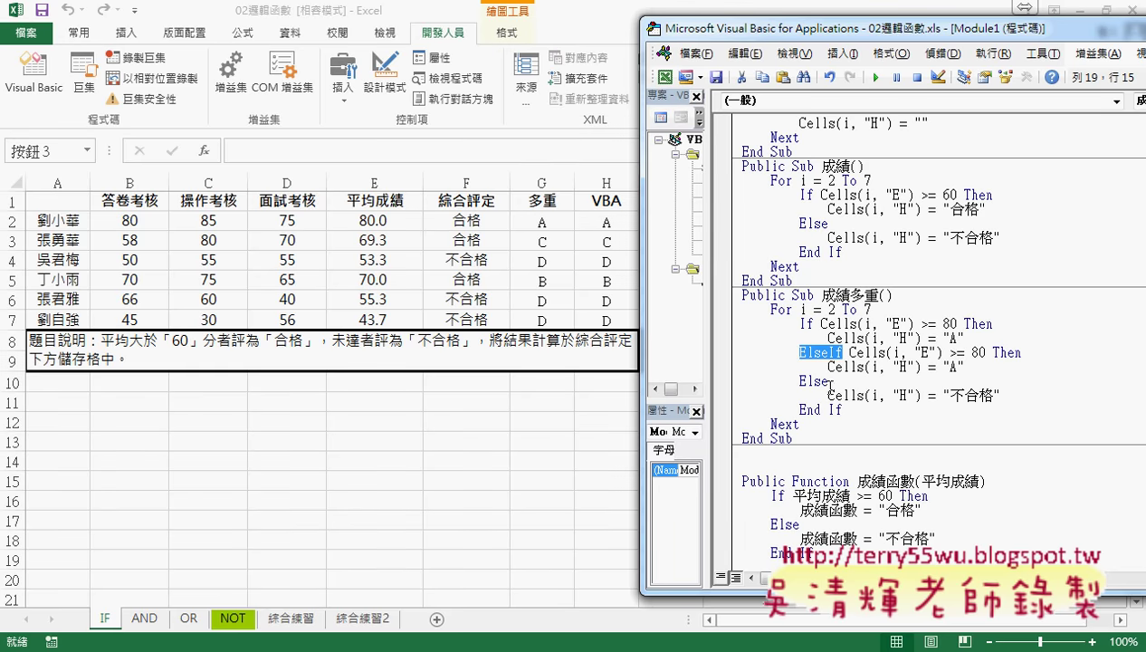
click(972, 352)
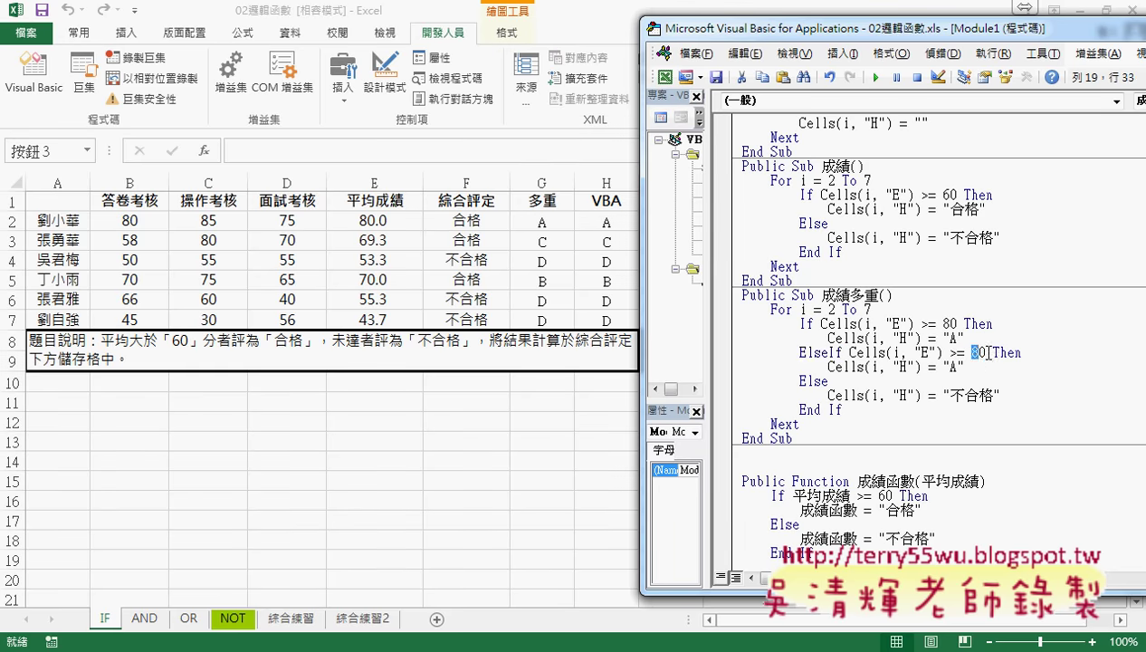
text(7)
double_click(953, 366)
text(B)
- Copy the B branch below as ElseIf score >= 60 giving "C"
drag(828, 352, 802, 356)
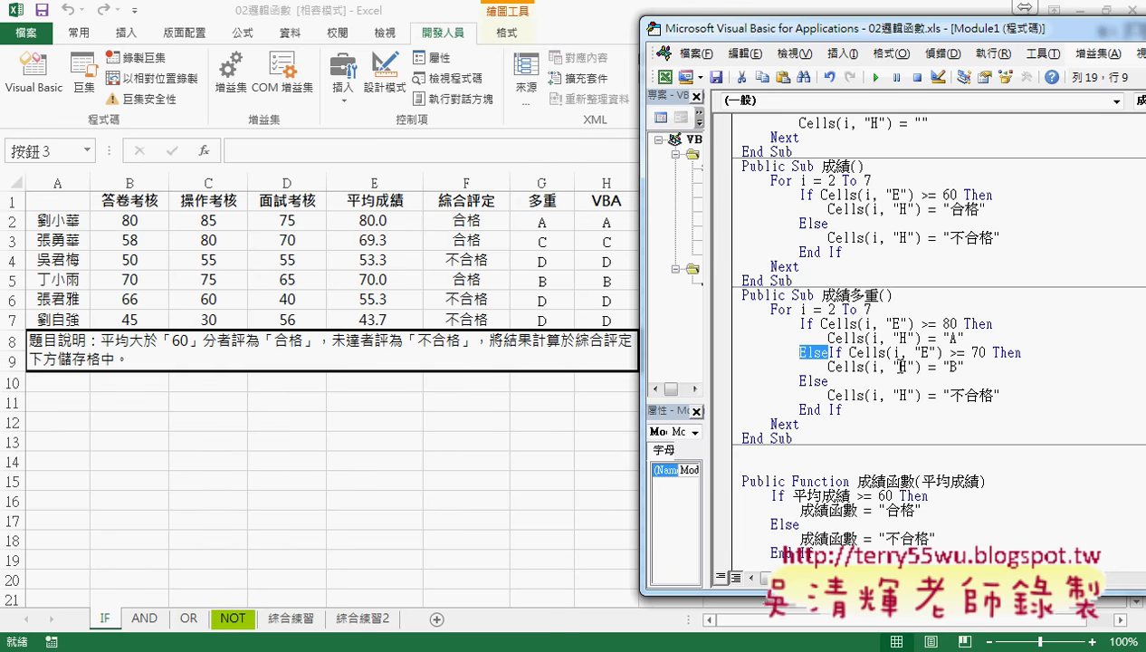
mouse_move(967, 364)
mouse_down()
mouse_move(733, 322)
mouse_move(734, 371)
mouse_up()
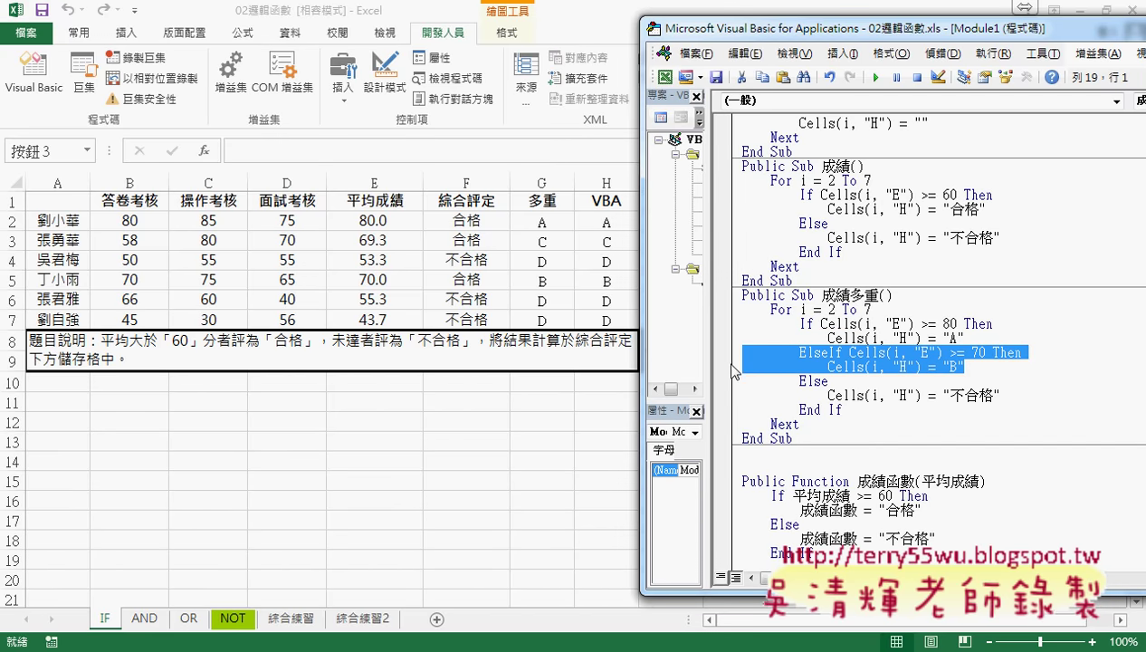
click(984, 366)
key(Return)
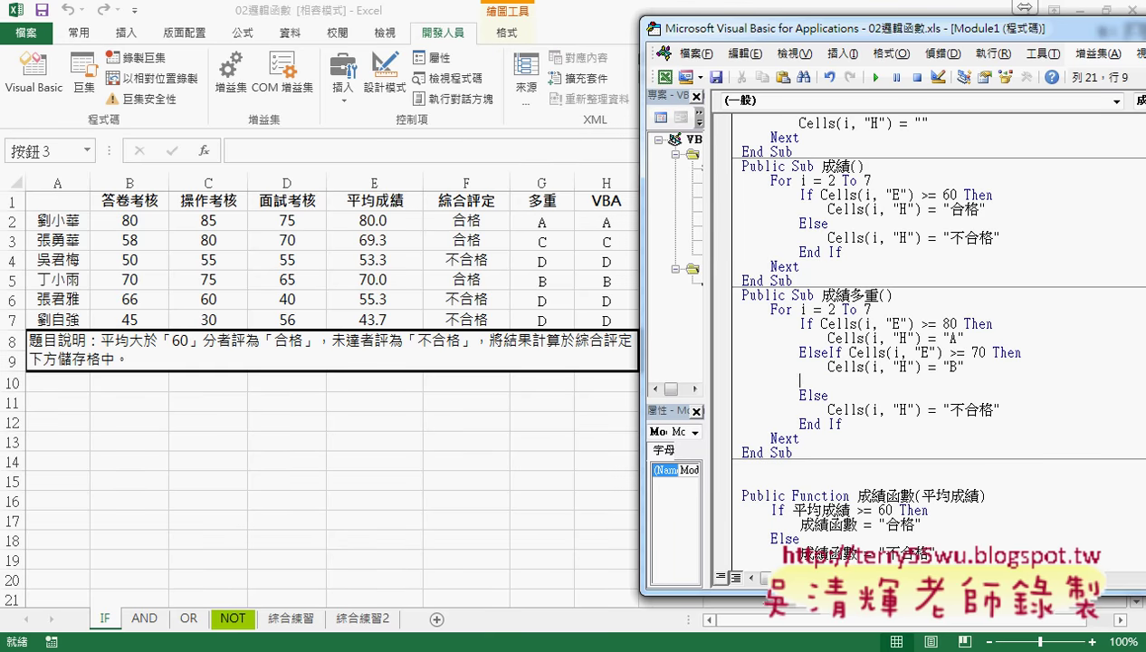
key(BackSpace)
key(BackSpace)
text(ElseIf Cells(i, "E") >= 70 Then             Cells(i, "H") = "B")
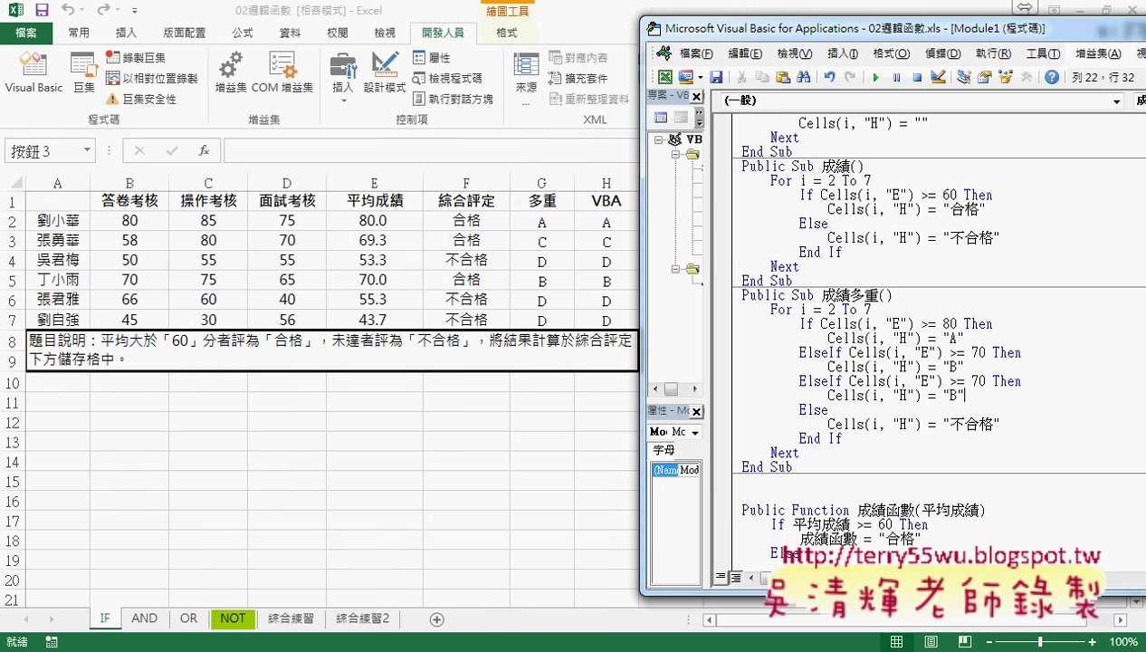
drag(971, 381, 979, 381)
text(6)
drag(958, 396, 948, 396)
text(CX)
key(BackSpace)
- Change the Else result from 不合格 to "D"
click(952, 423)
drag(952, 422, 993, 423)
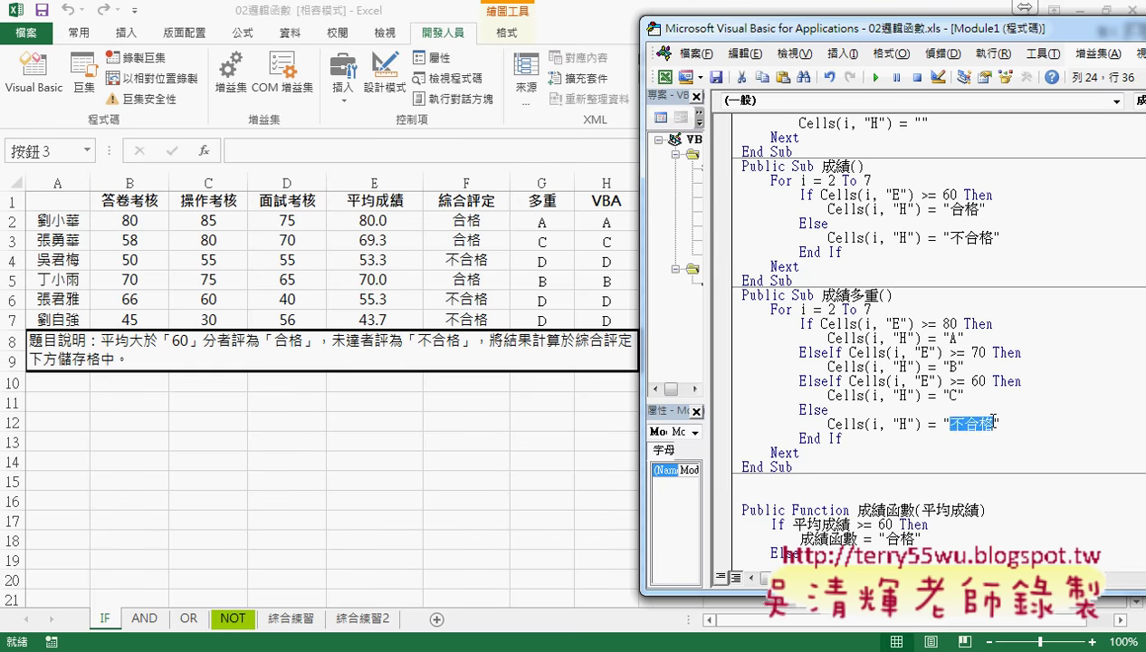
text(D)
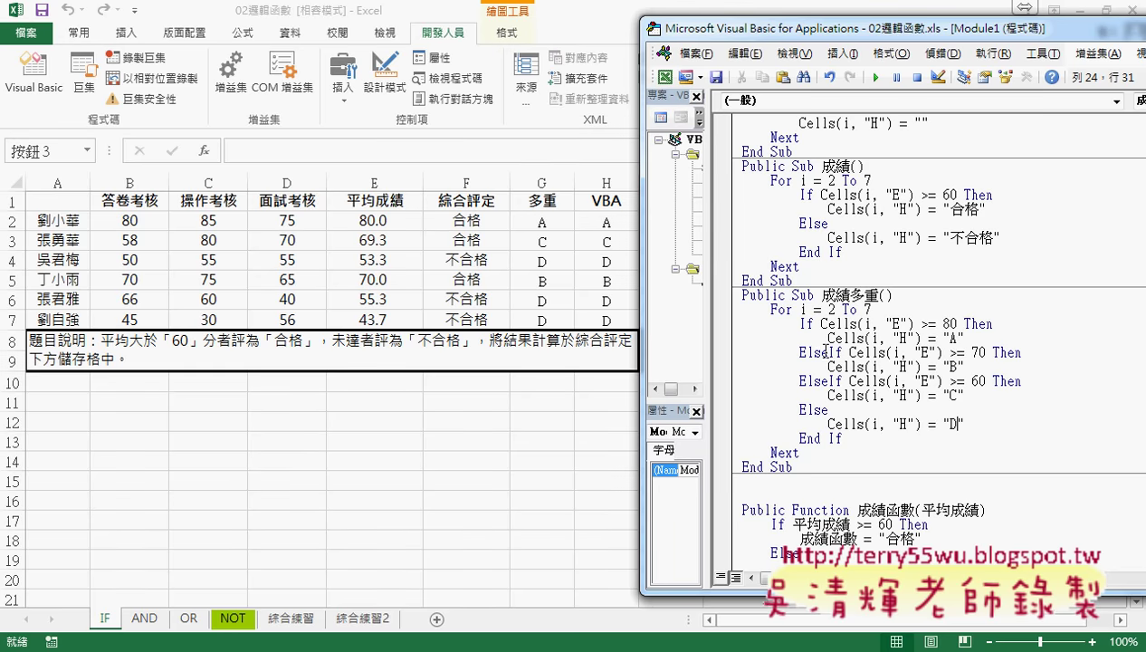
drag(798, 352, 842, 352)
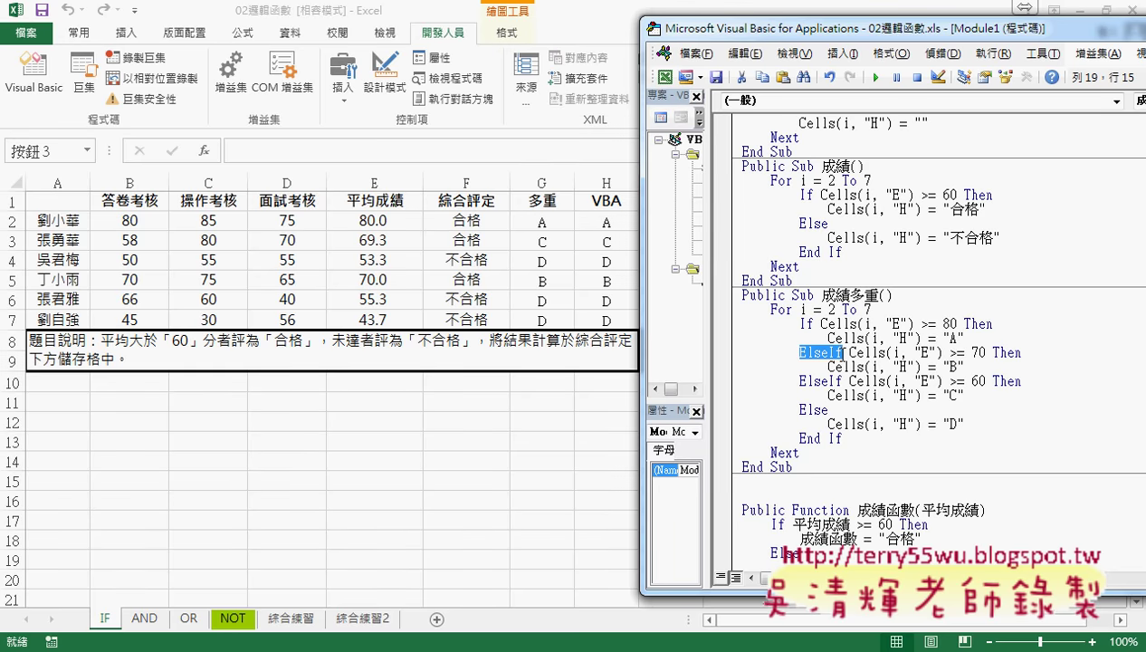
scroll(859, 281, up, 1)
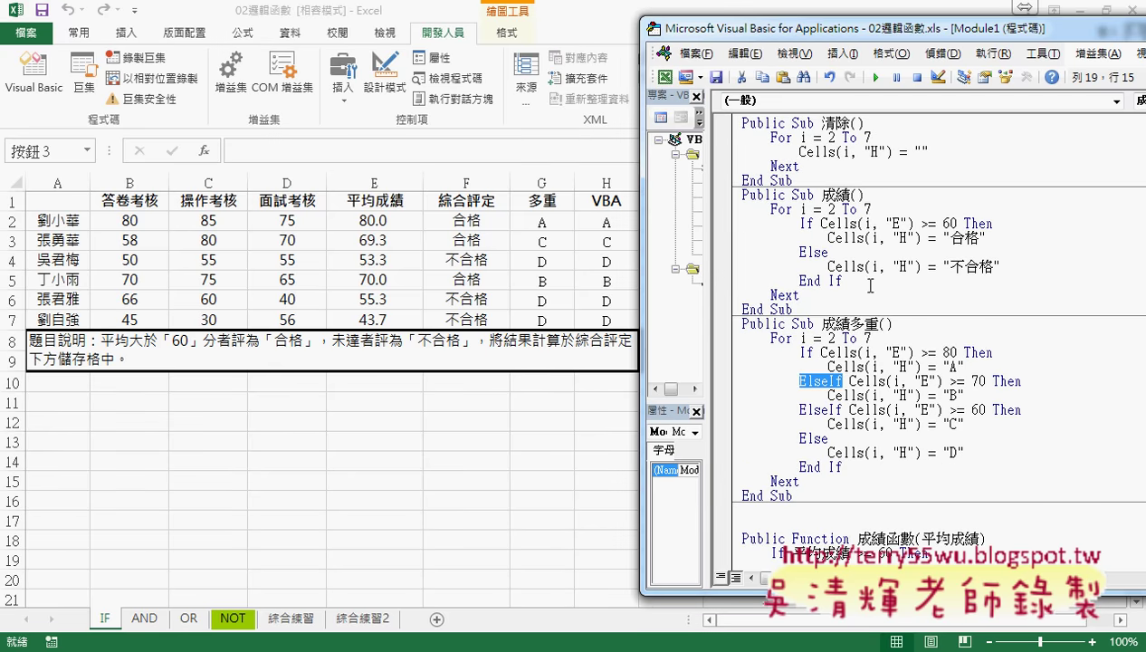
click(841, 154)
- Run 清除 to empty column H, then run the revised 成績多重 to fill it with A, C, D, B, D, D
click(876, 77)
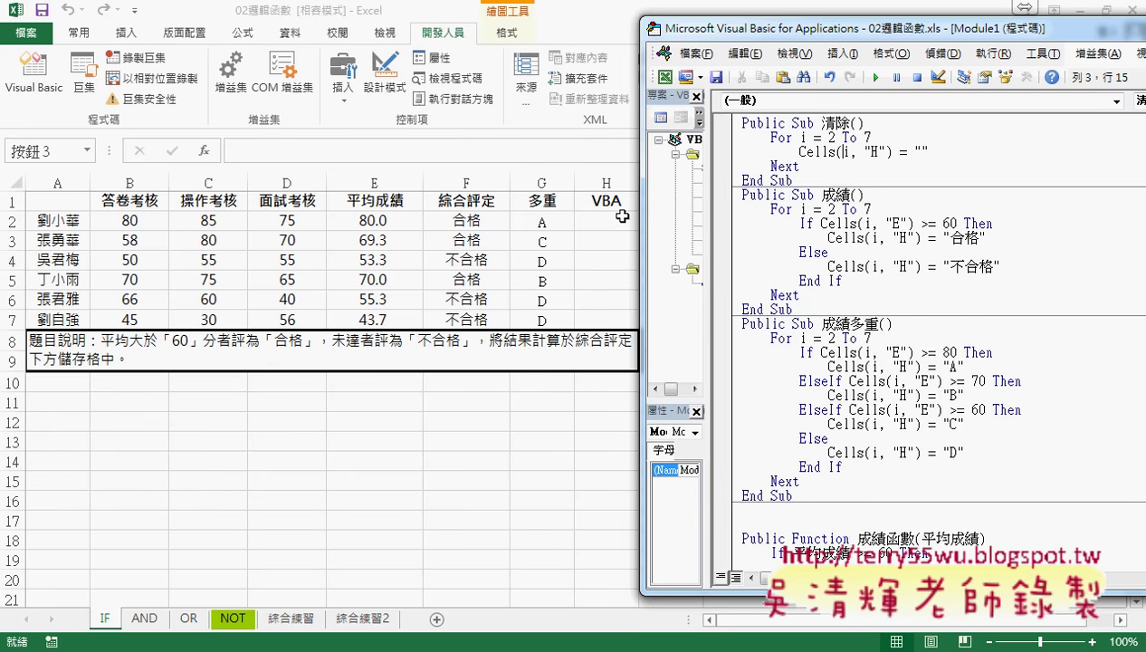
click(912, 393)
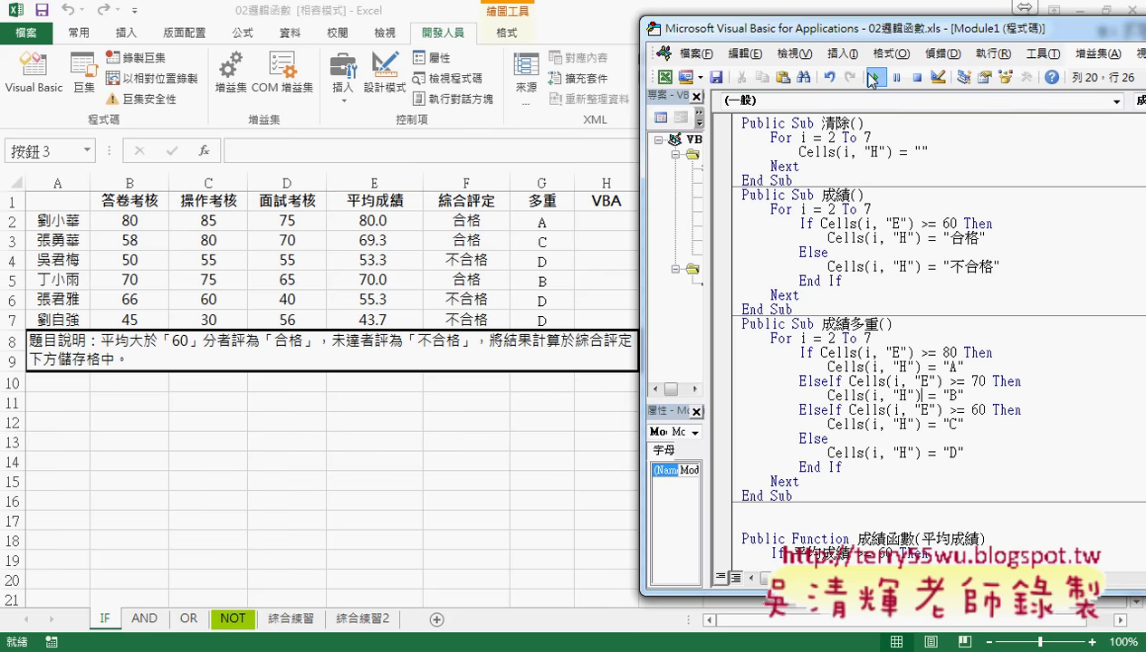
click(875, 78)
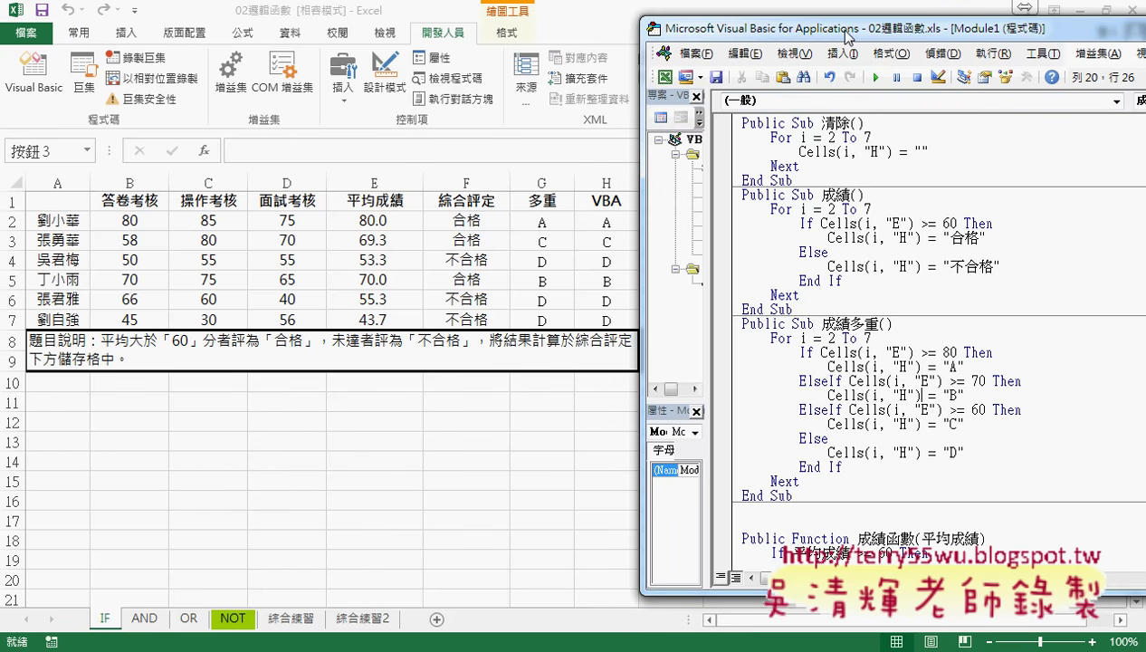
mouse_move(847, 34)
mouse_down()
mouse_move(1014, 31)
mouse_move(849, 30)
mouse_up()
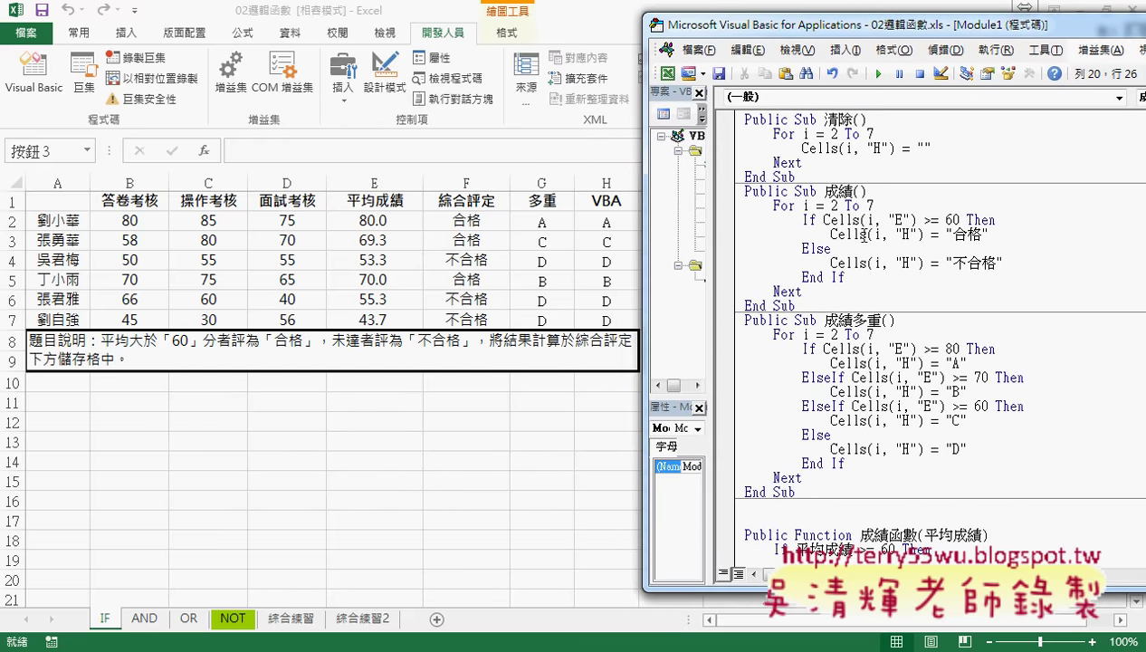
click(589, 463)
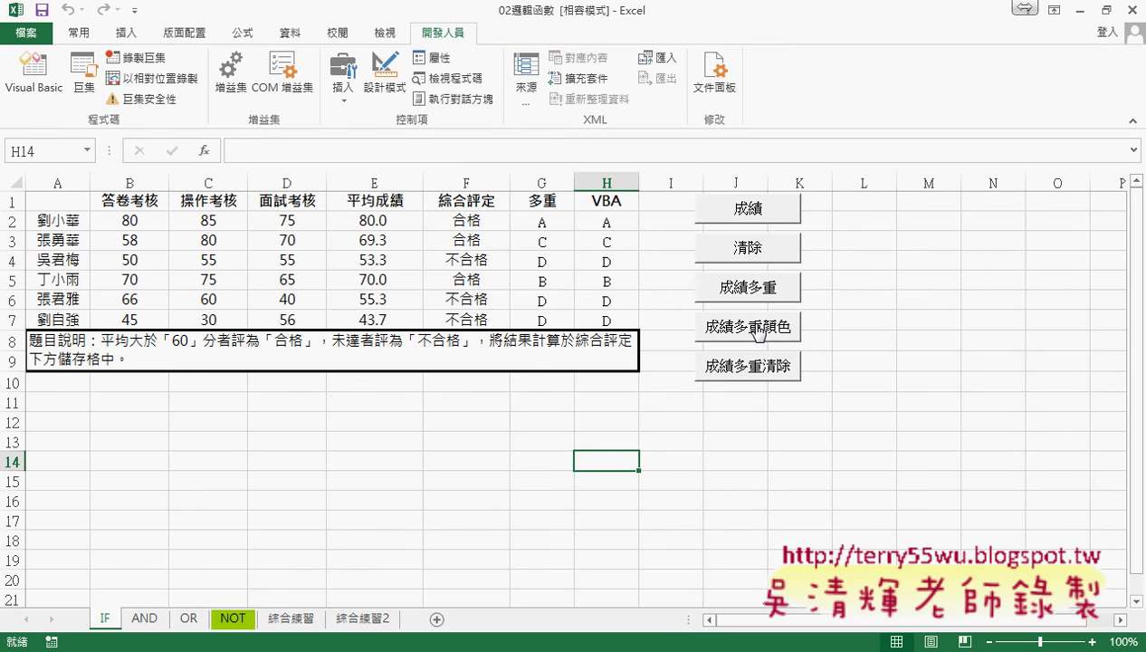
- Run 成績多重顏色 and check H2–H5: blue A, yellow-filled B, red-bordered C, red D
click(758, 331)
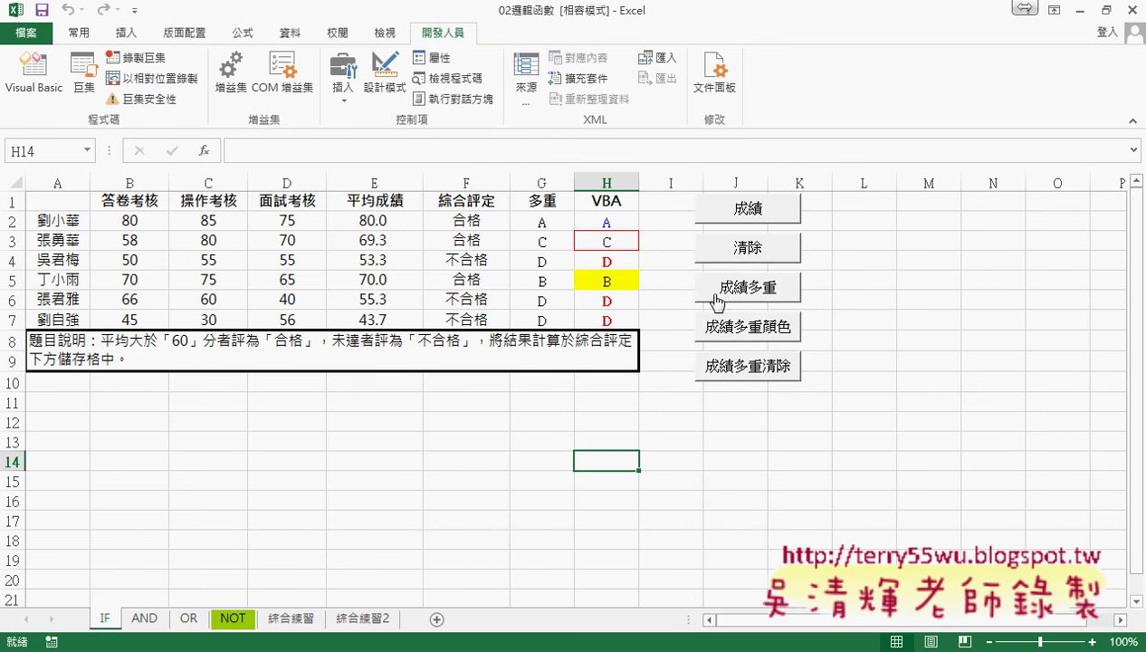
click(619, 222)
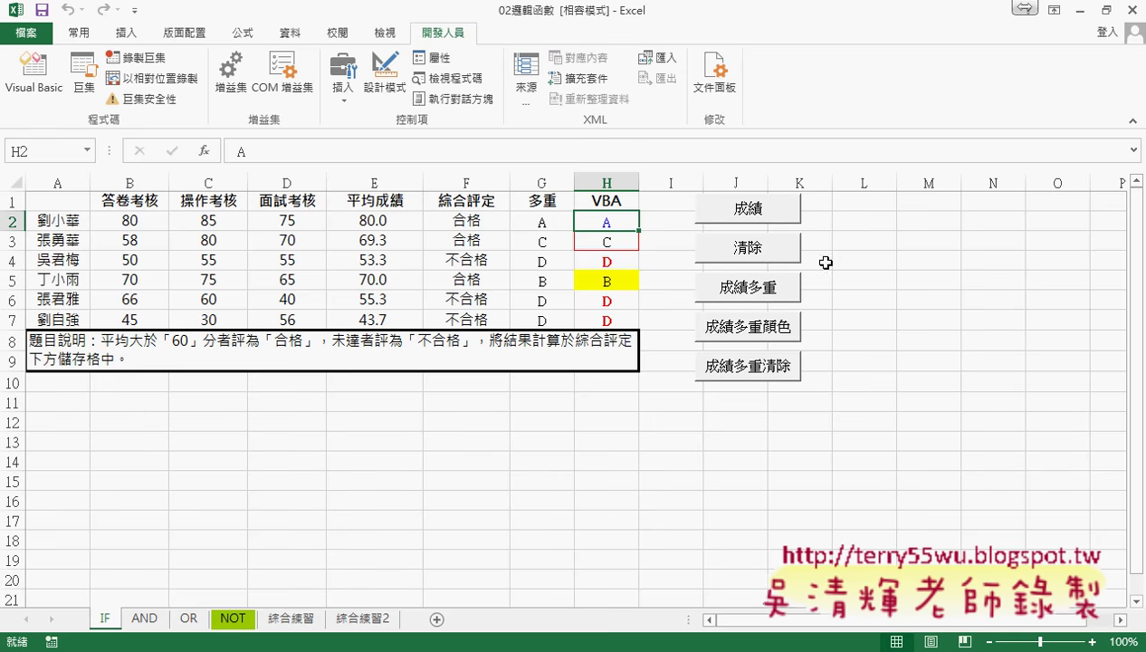
click(612, 281)
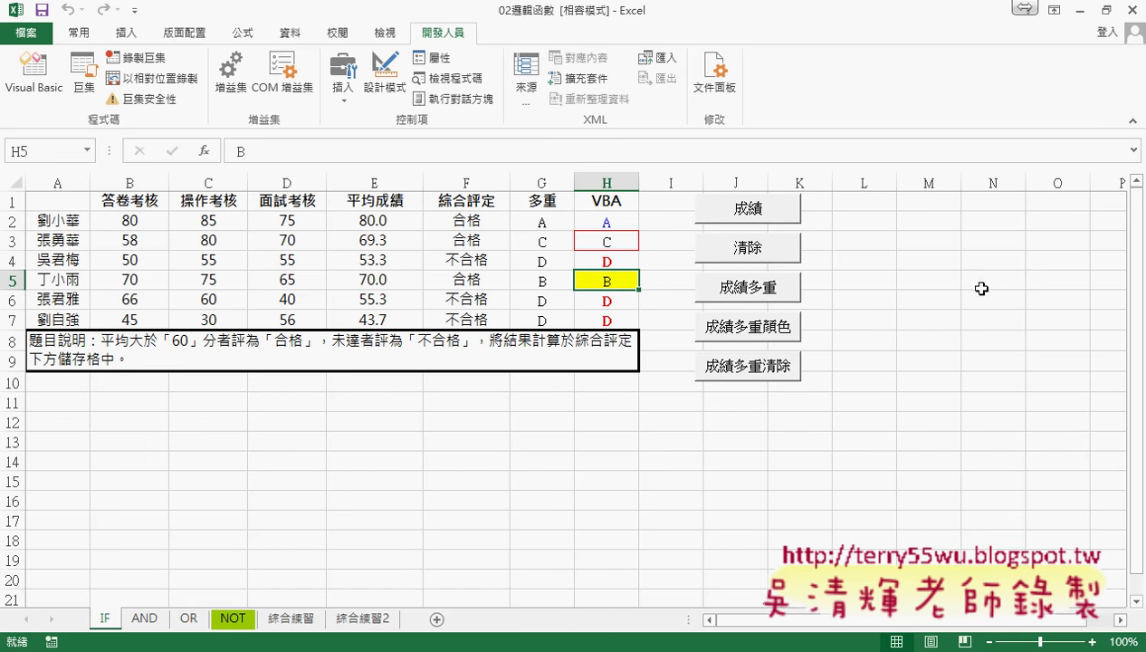
click(607, 244)
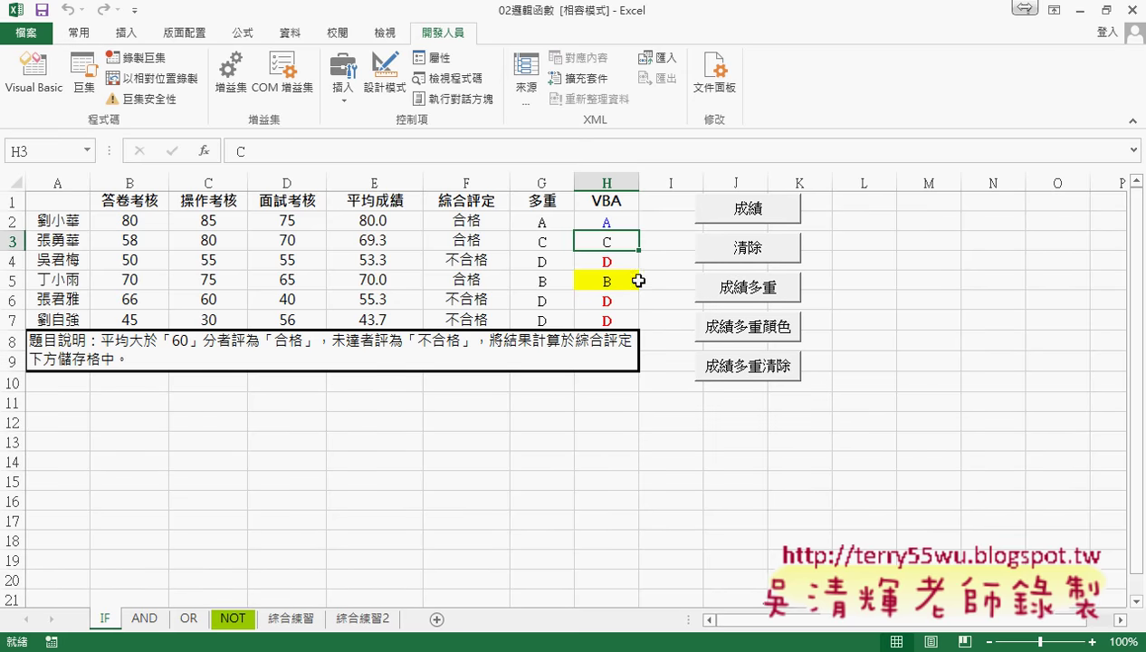
click(611, 260)
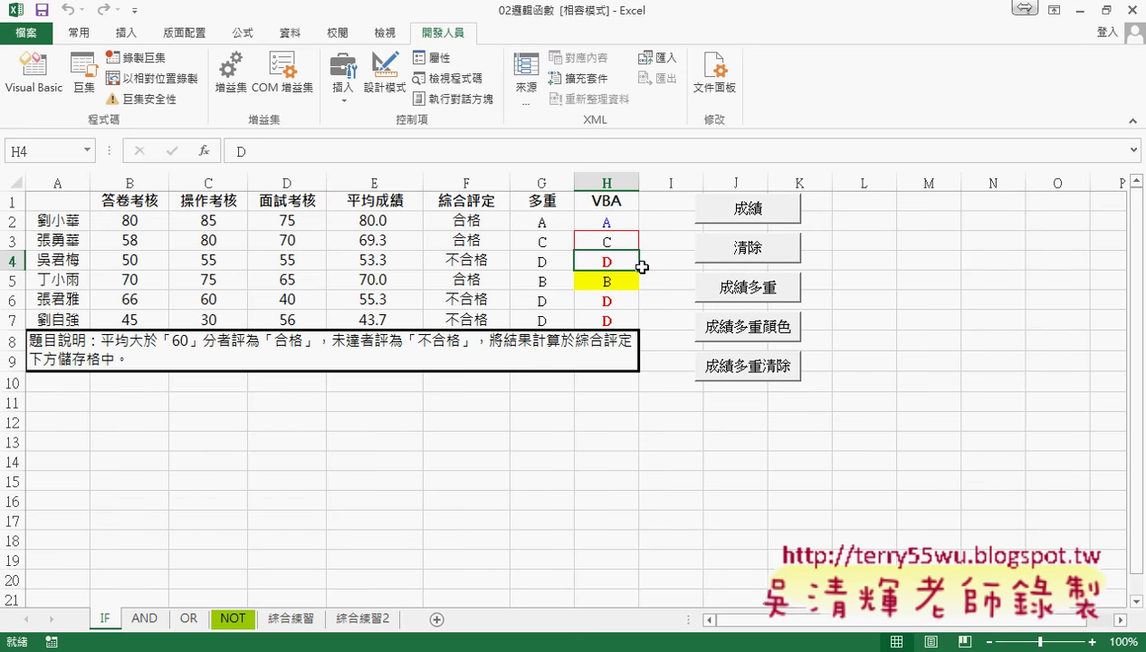
click(623, 221)
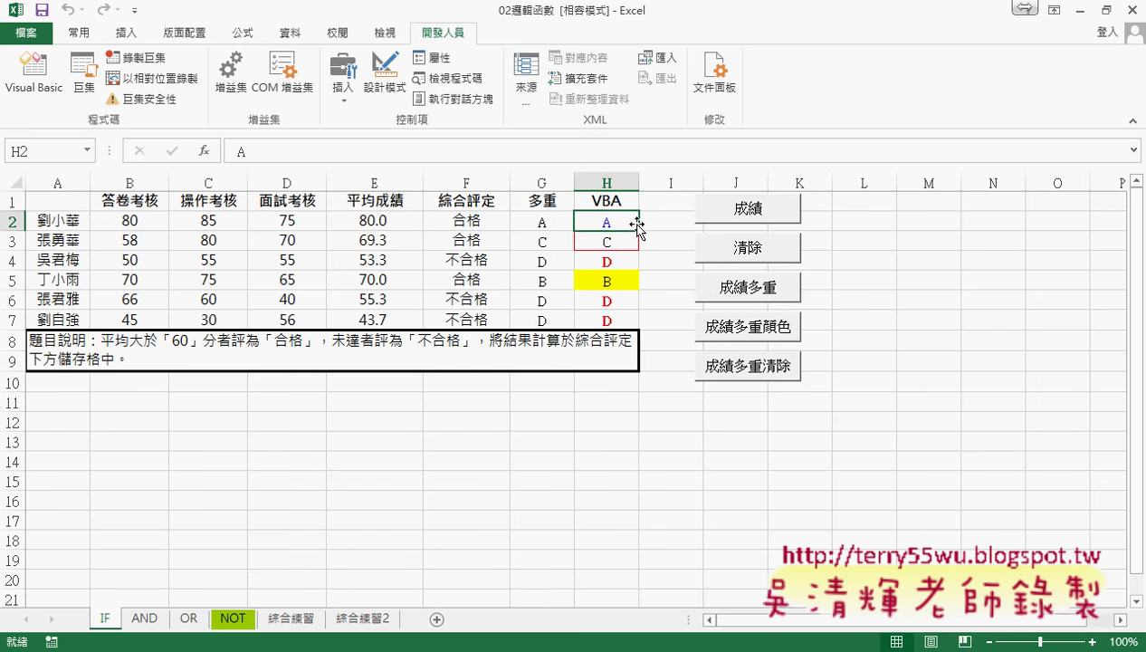
click(605, 277)
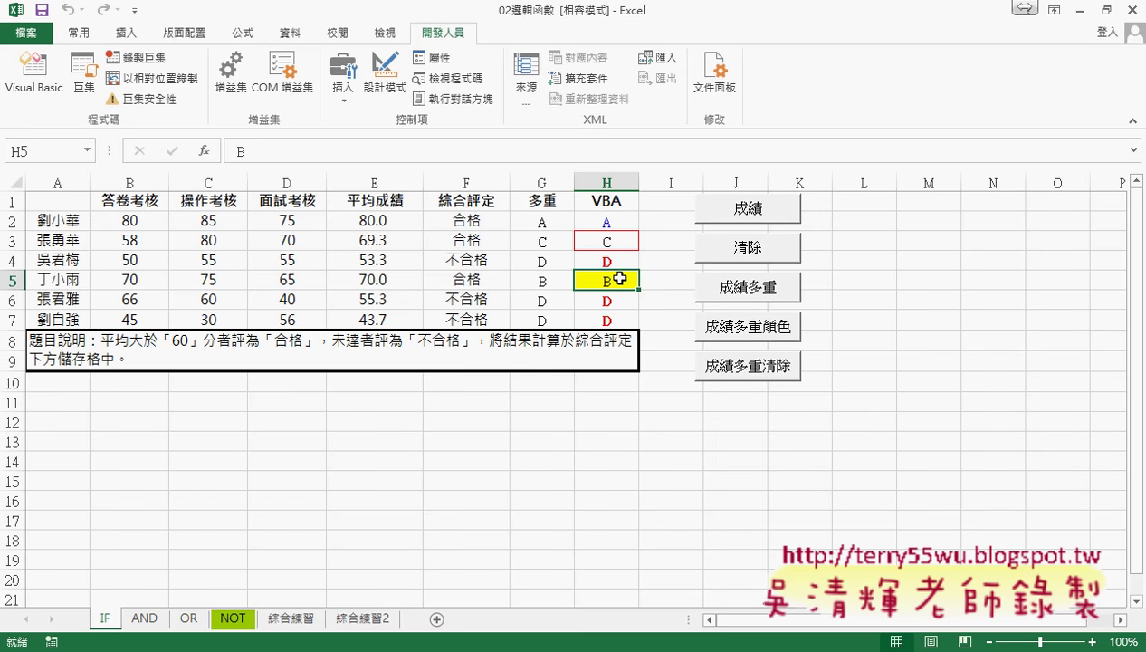
right_click(772, 335)
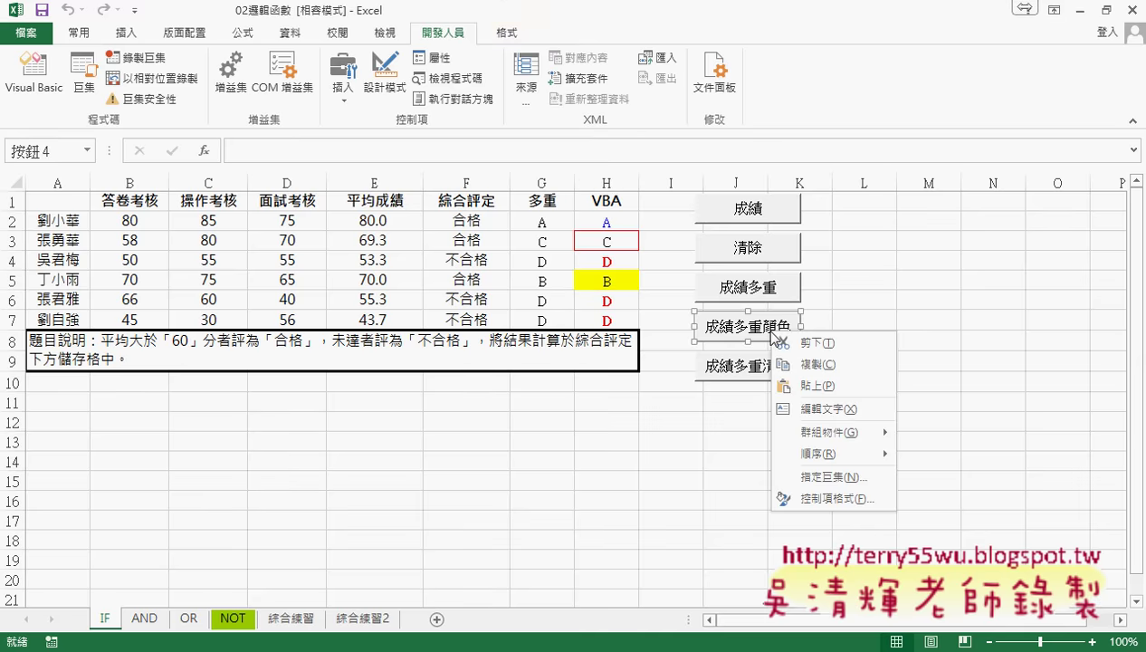
click(833, 480)
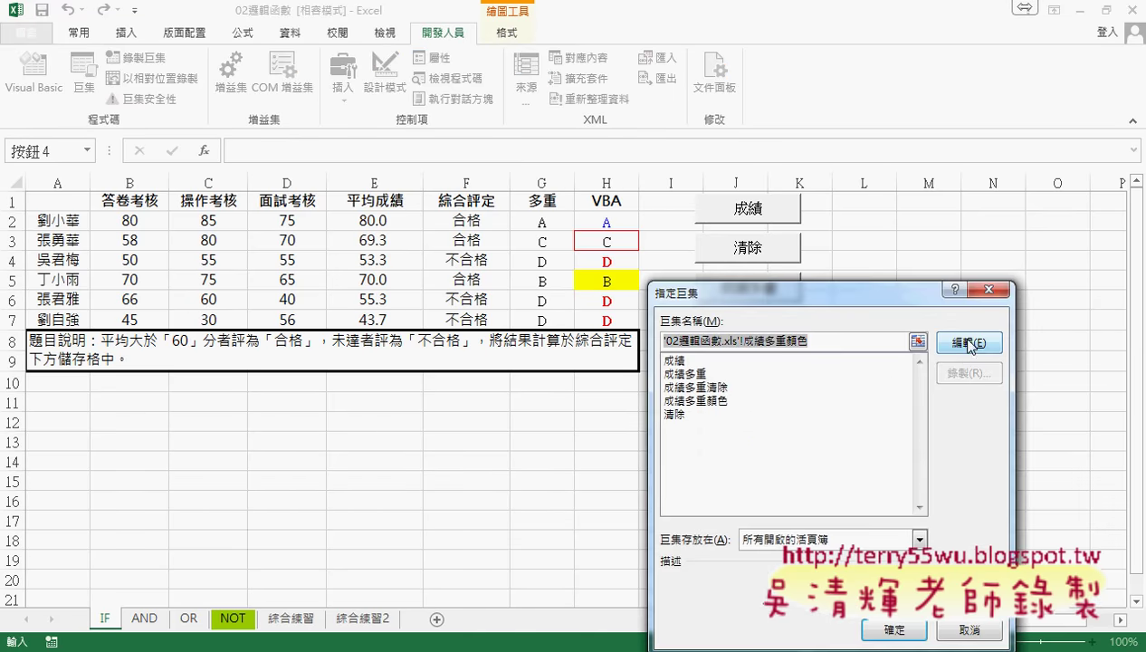
click(961, 343)
drag(844, 30, 722, 32)
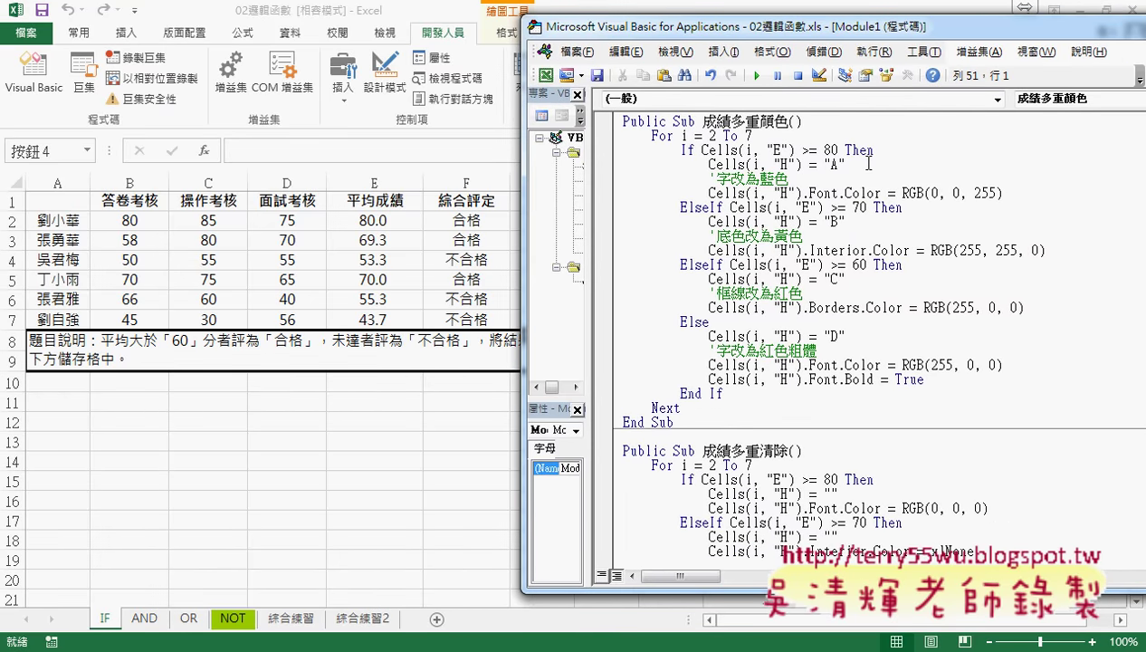
drag(707, 164, 851, 164)
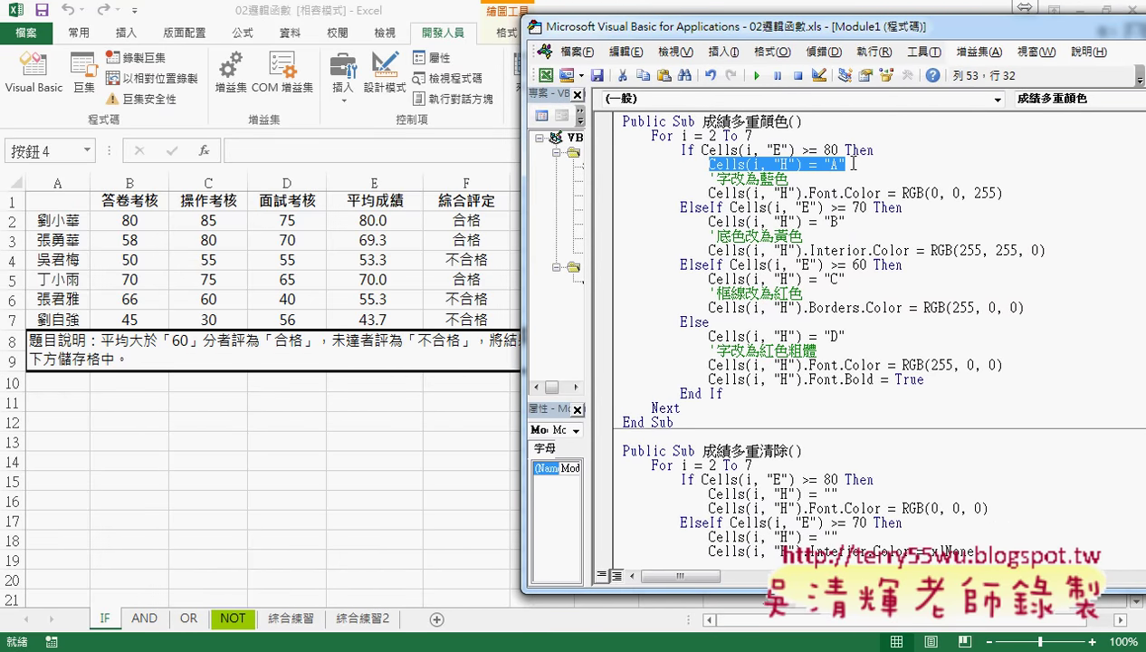
drag(708, 178, 1004, 191)
drag(845, 164, 709, 166)
drag(709, 192, 1039, 191)
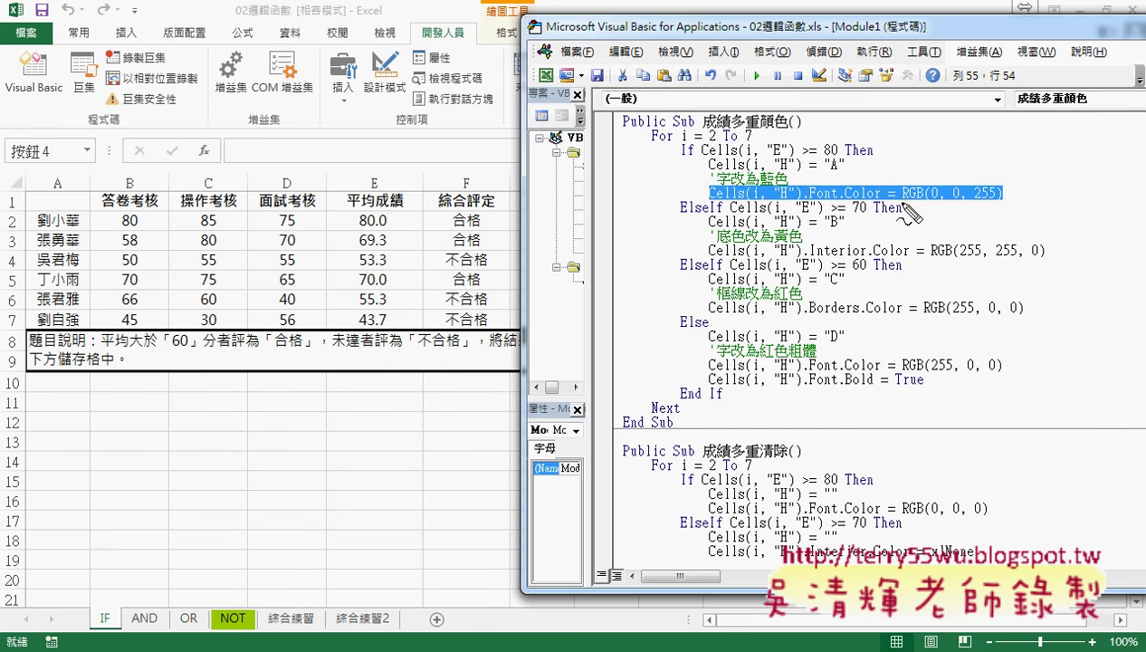
drag(902, 205, 931, 210)
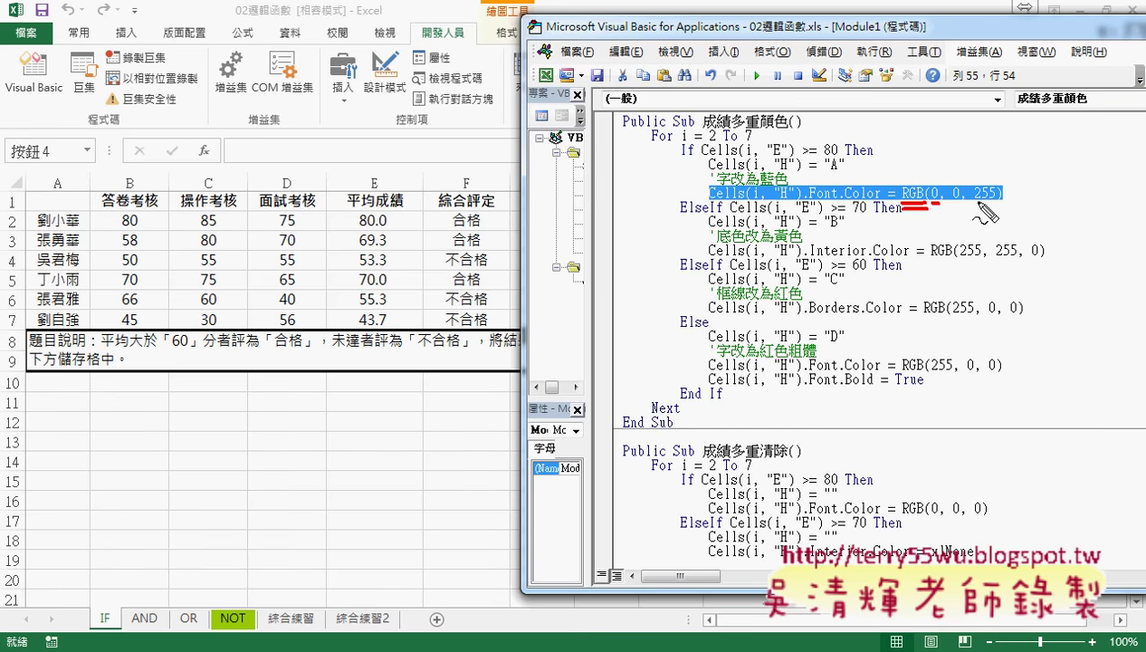
drag(977, 205, 990, 205)
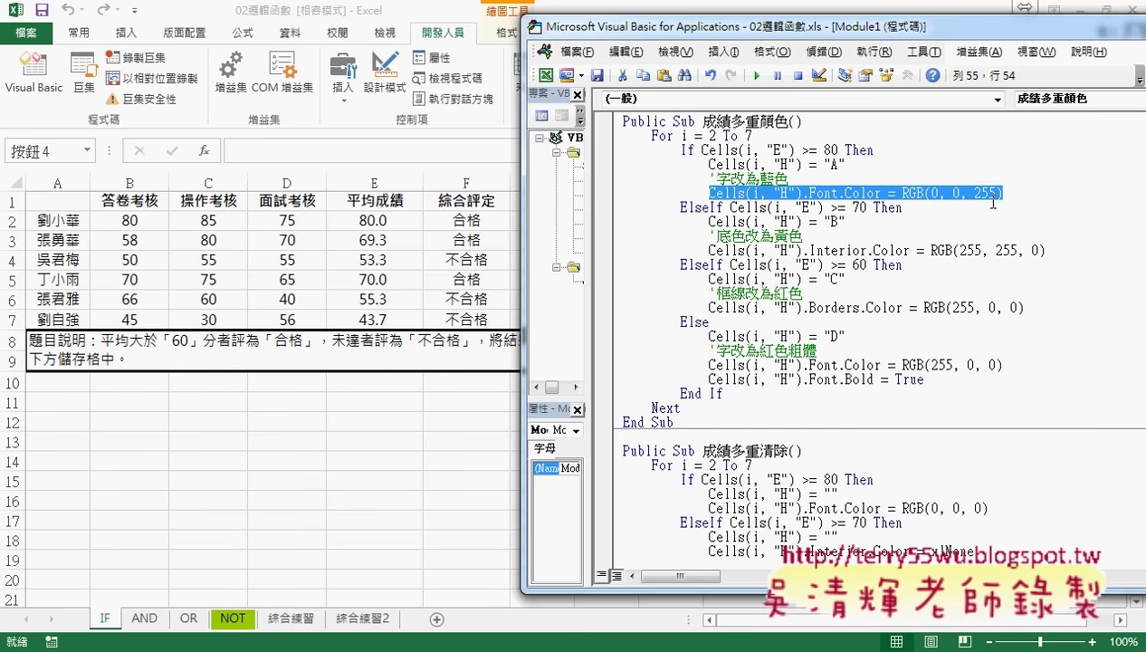
- Move the code window aside and highlight the column H reference and Font property in the grade-A line
click(1010, 192)
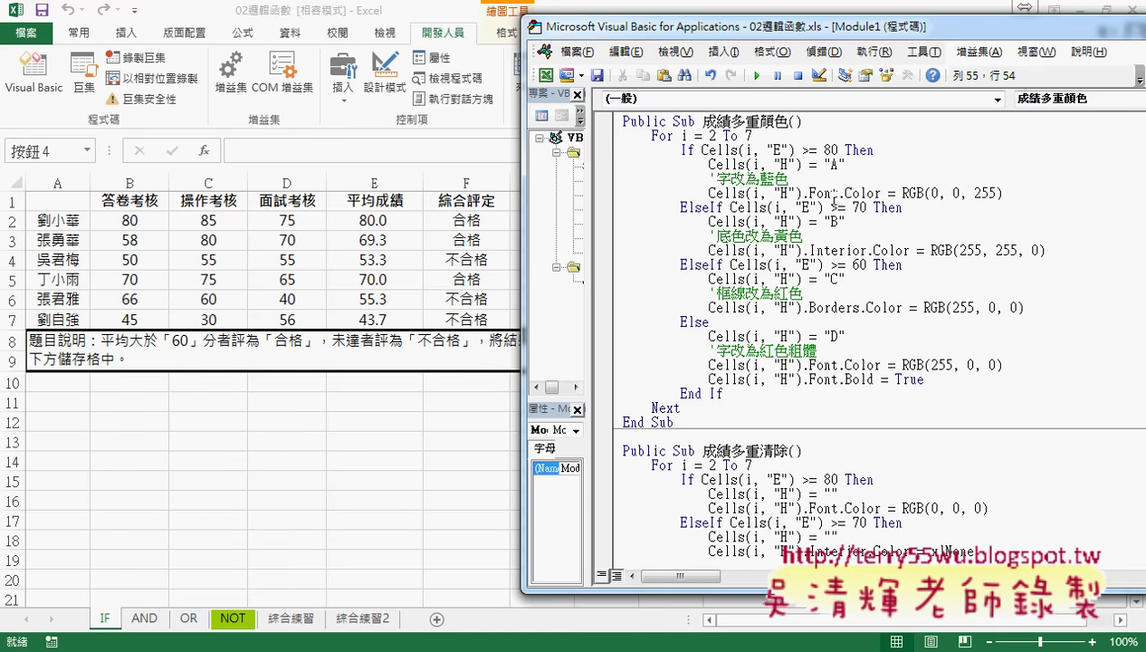
drag(799, 32, 849, 35)
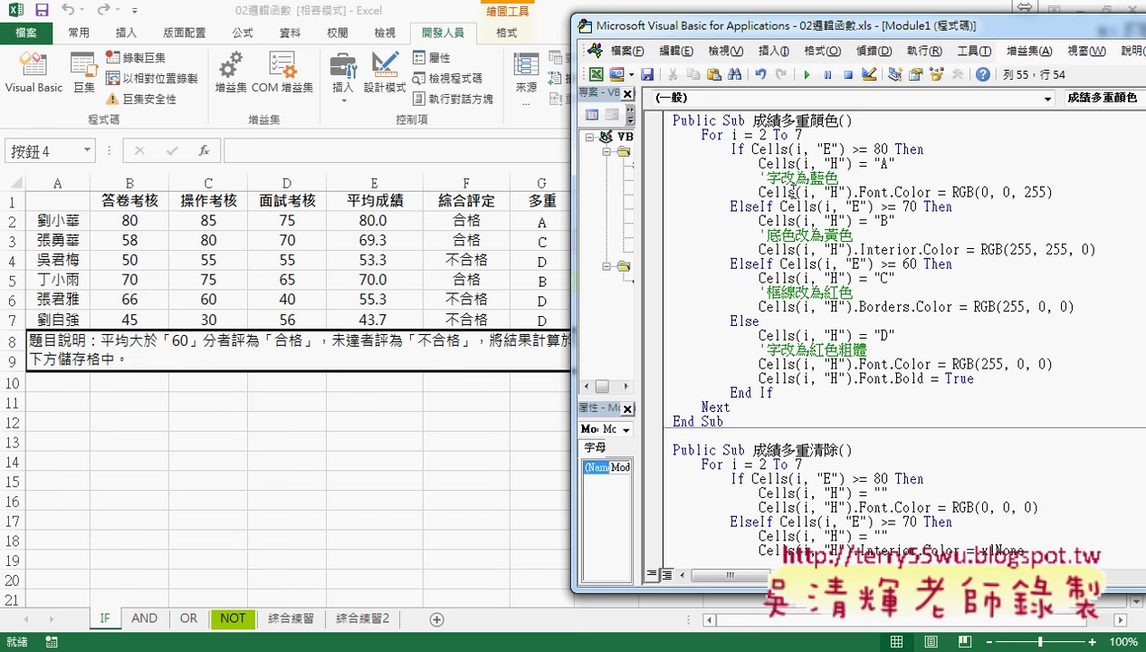
drag(849, 192, 751, 192)
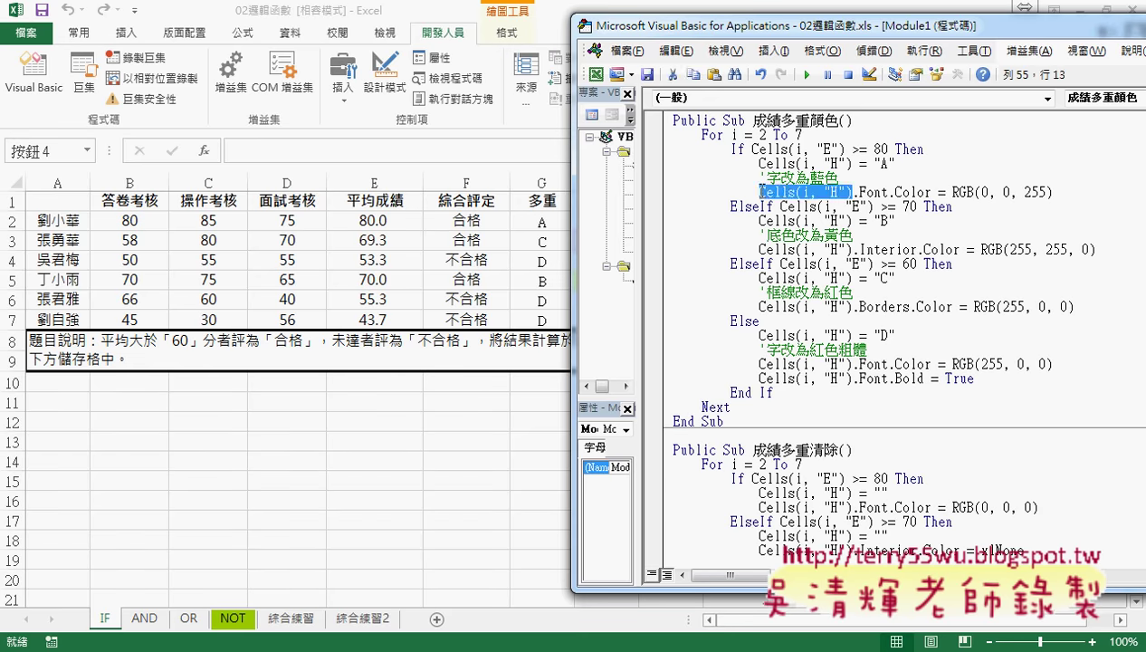
click(855, 191)
drag(855, 192, 891, 192)
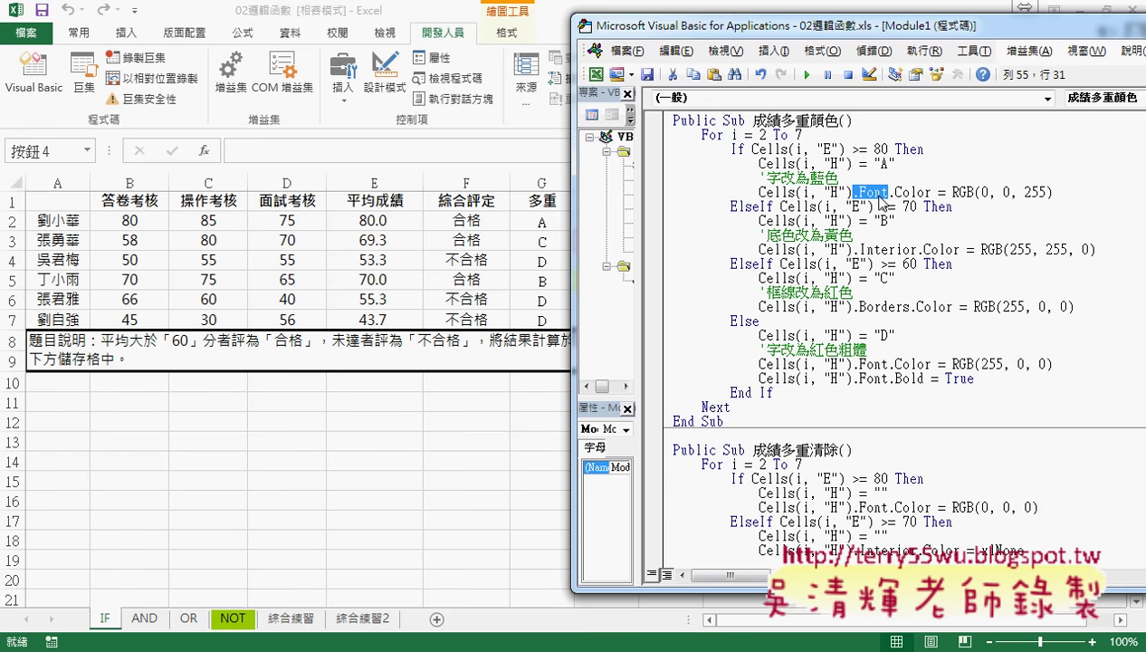
- Replace the grade-A colour assignment with 'color=rgb(0,0,255)'
click(889, 193)
drag(889, 192, 1094, 198)
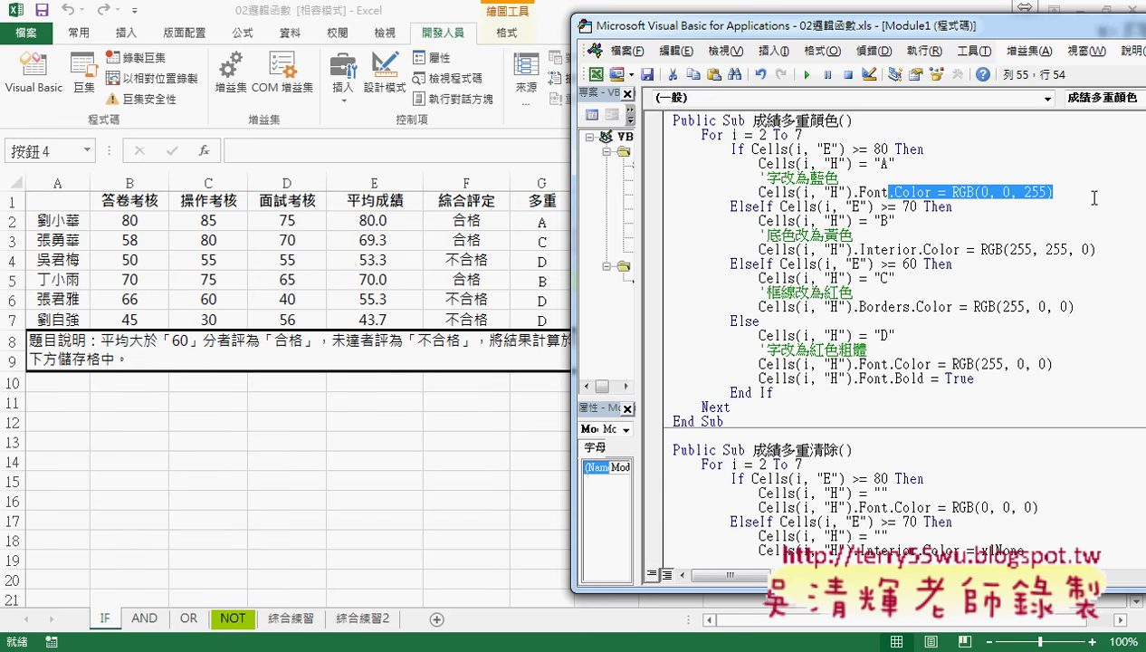
key(Delete)
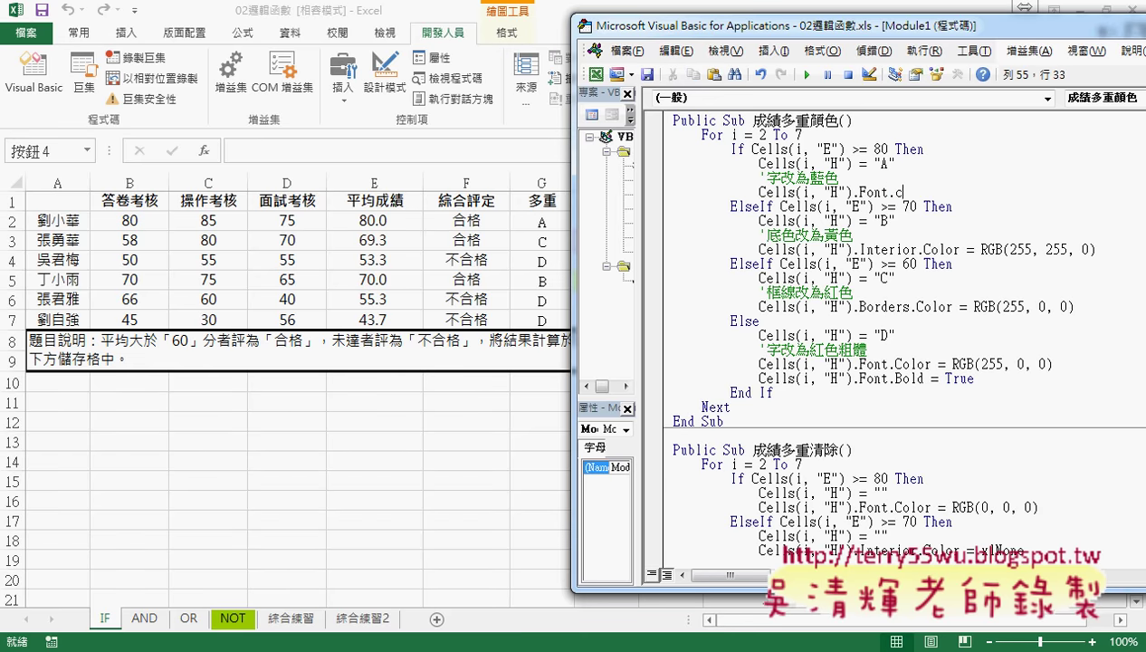
text(color)
text(=)
text(r)
text(gb)
text(()
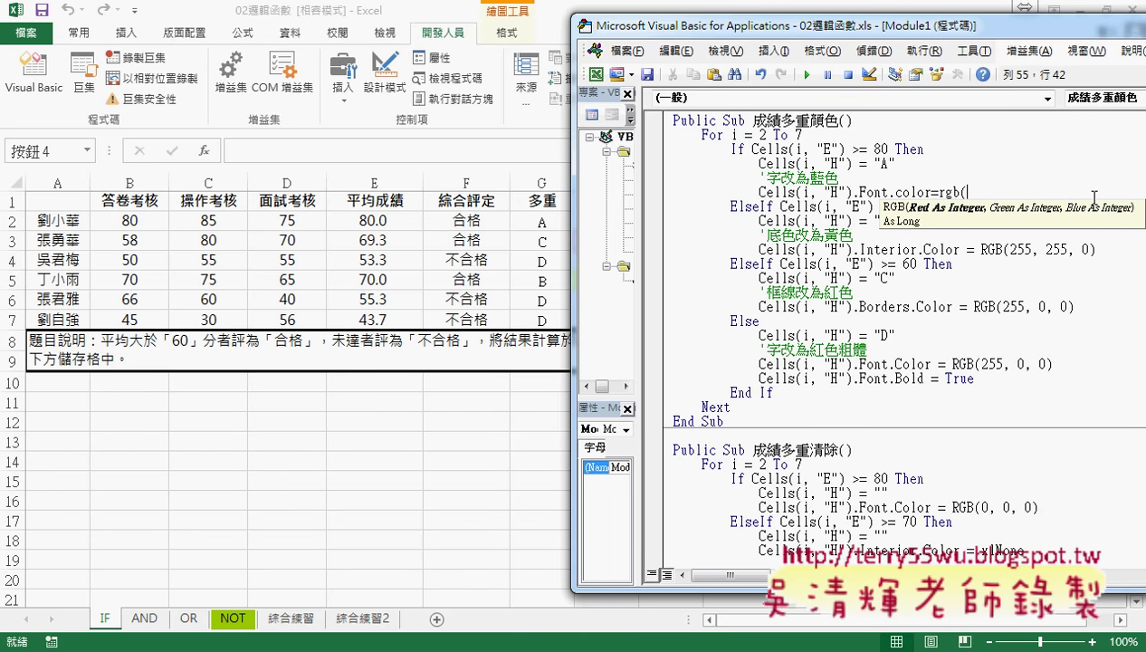
text(0,)
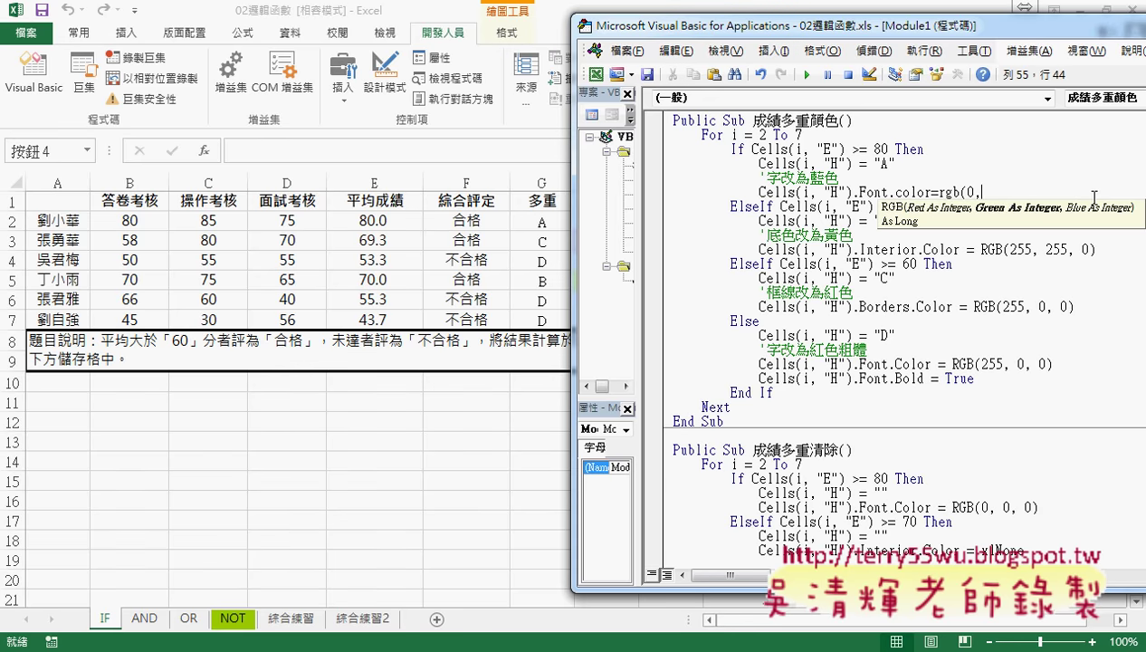
text(0,)
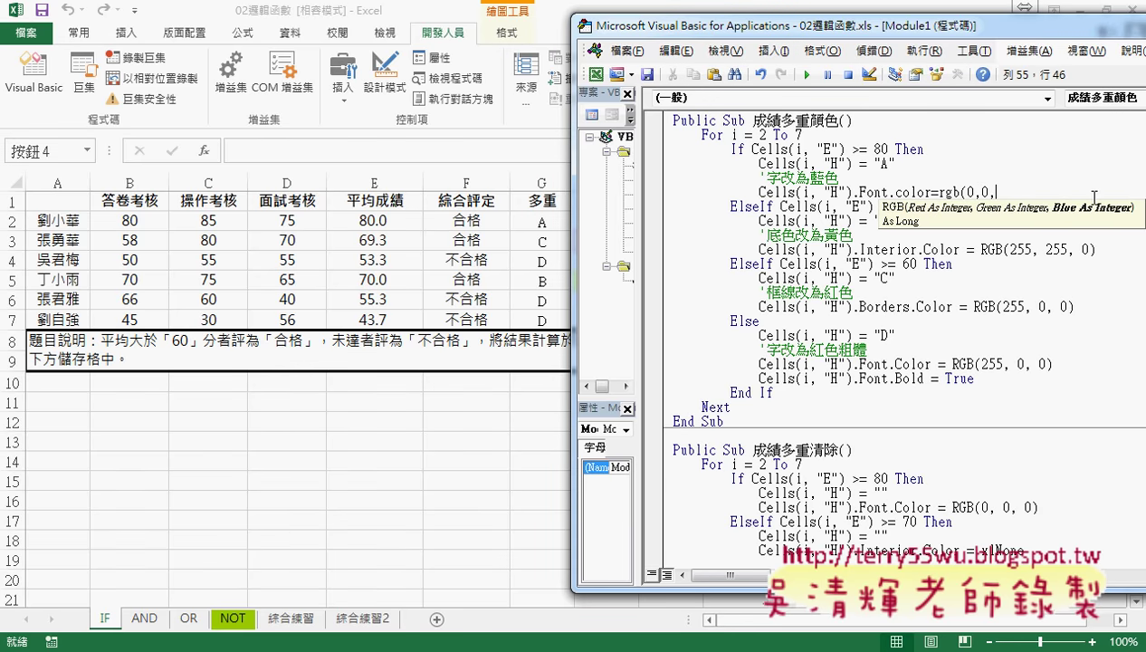
text(255)
text())
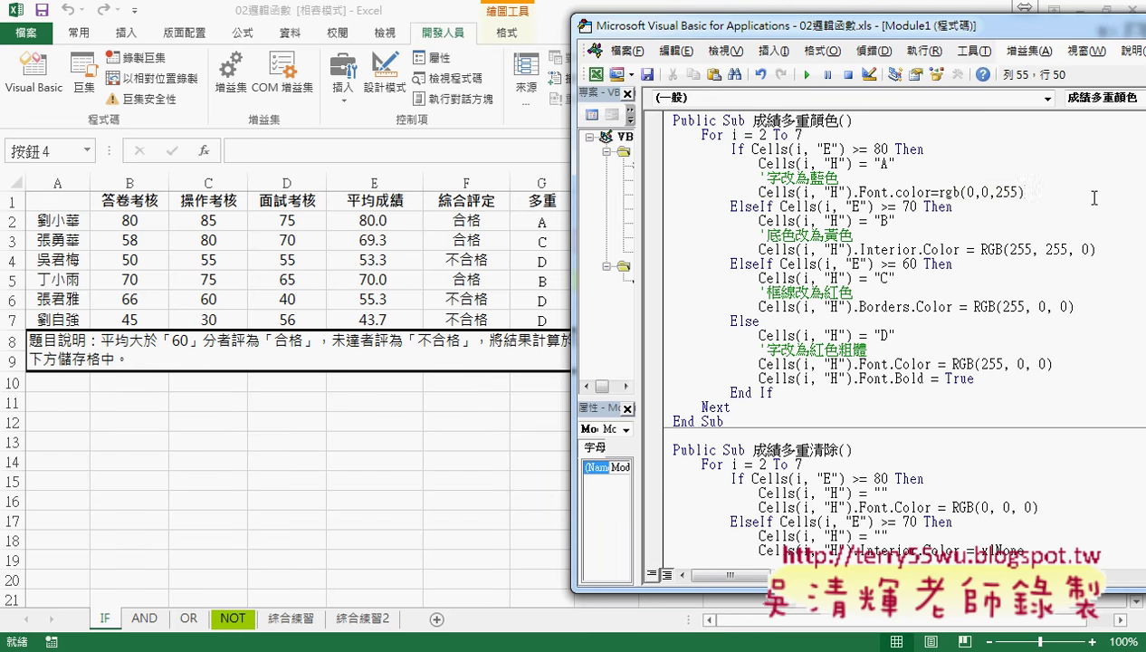
- Let the grade-A line reformat to Font.Color = RGB(0, 0, 255), highlight the RGB value, and return to the sheet
click(1037, 288)
drag(1050, 192, 758, 192)
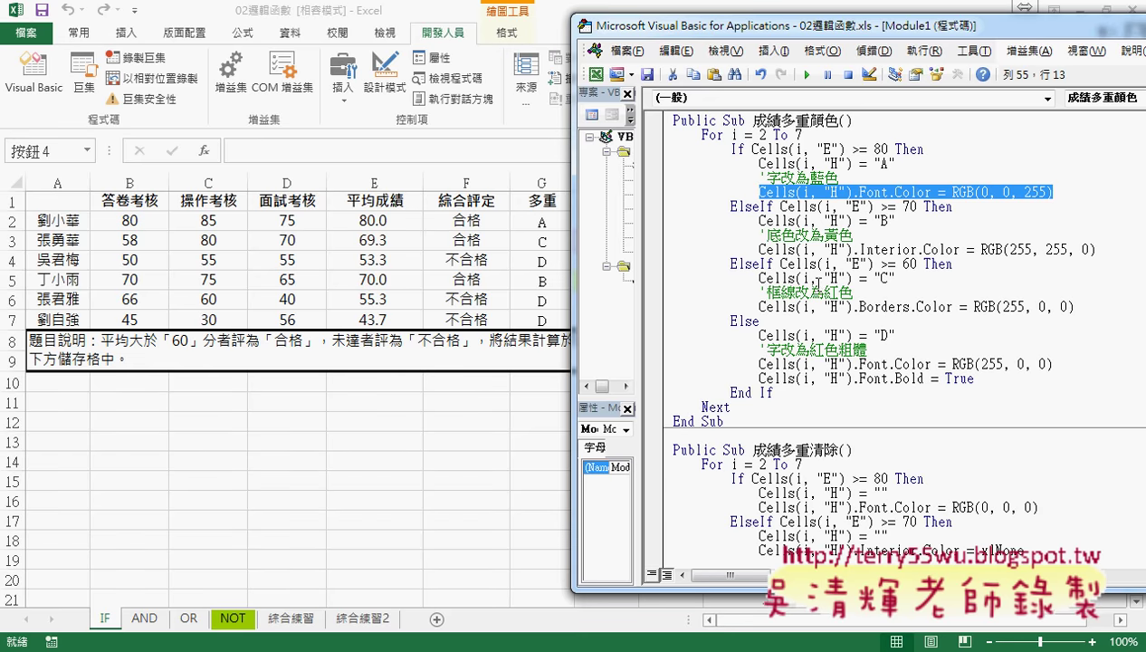
drag(1052, 192, 952, 193)
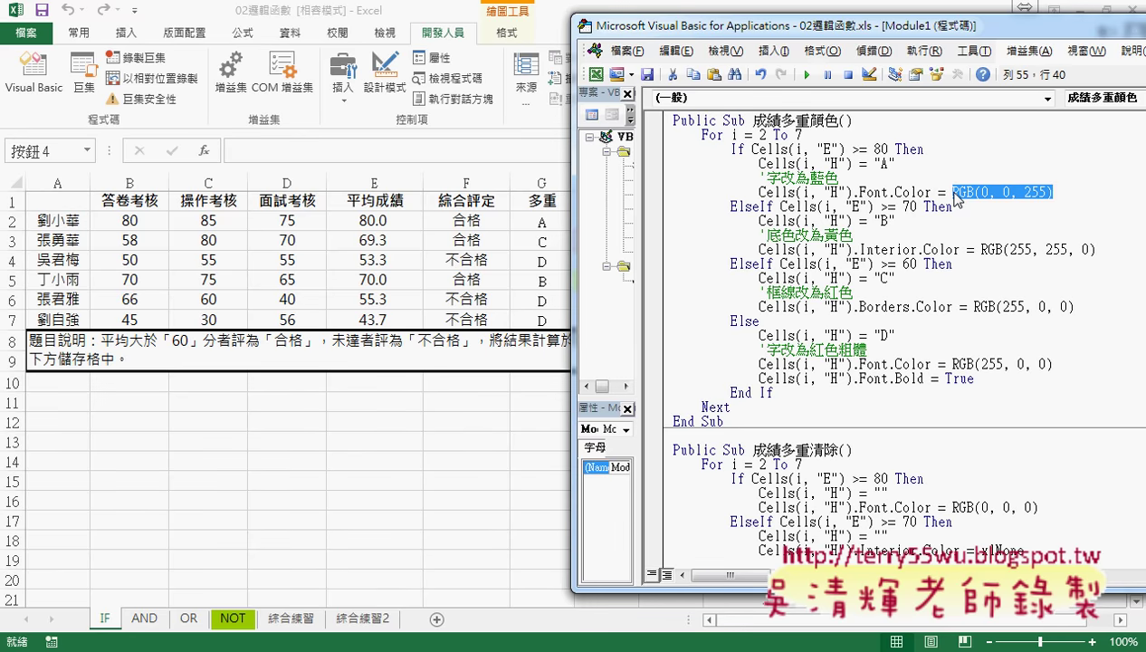
click(78, 33)
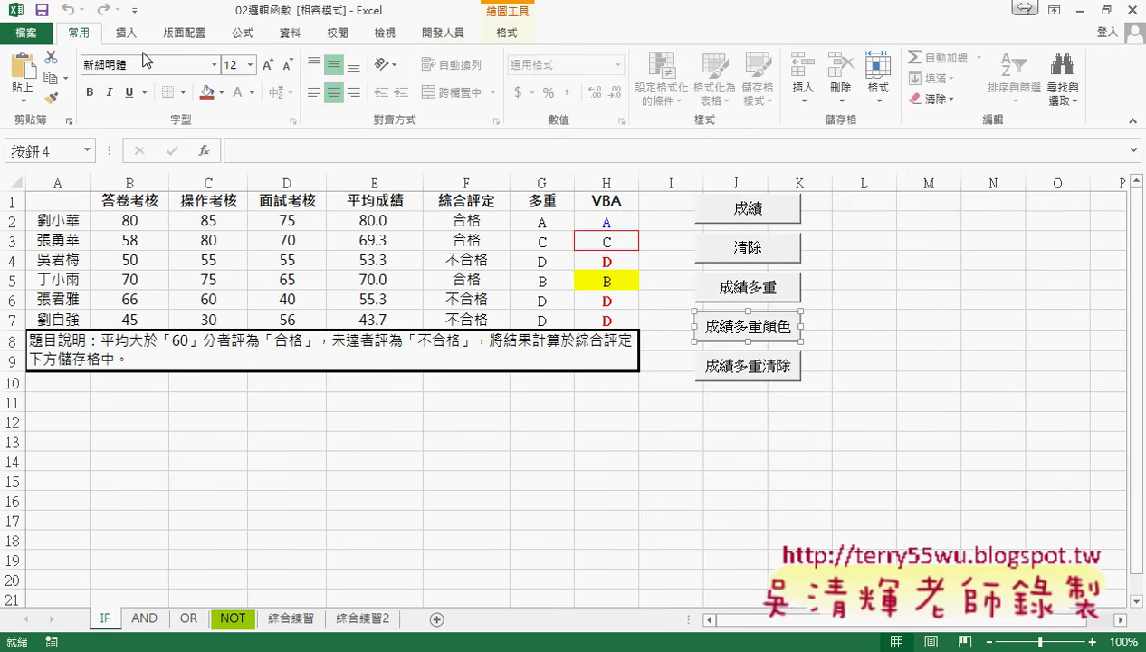
- Open Fill Color > More Colors and look up a blue's RGB values on the Custom tab
click(221, 92)
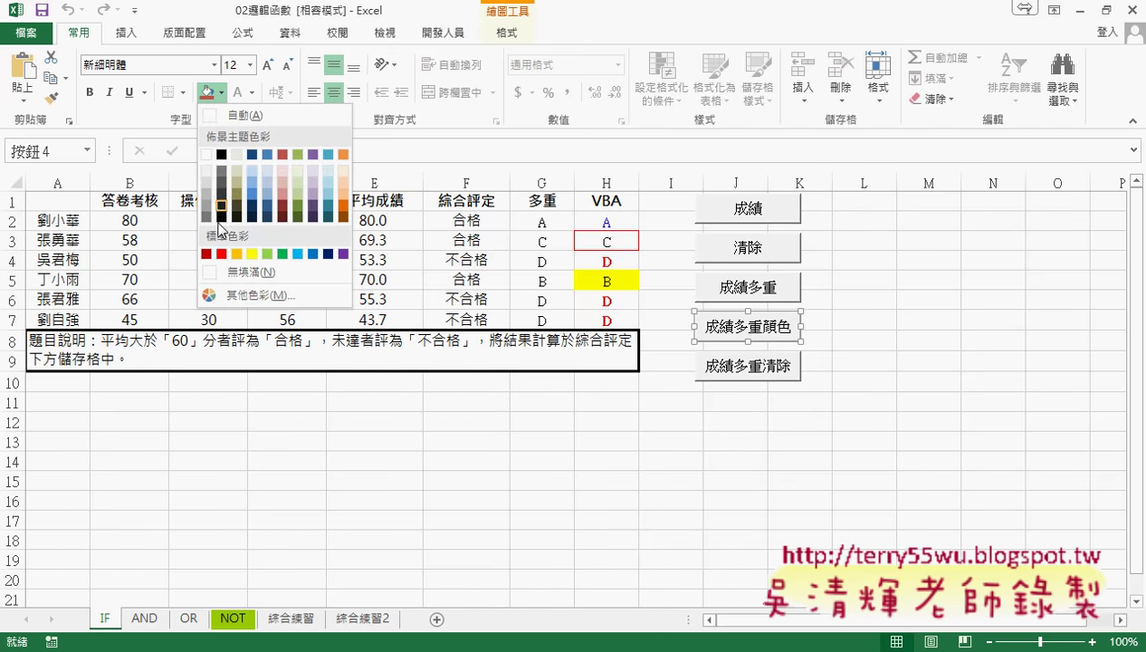
click(273, 297)
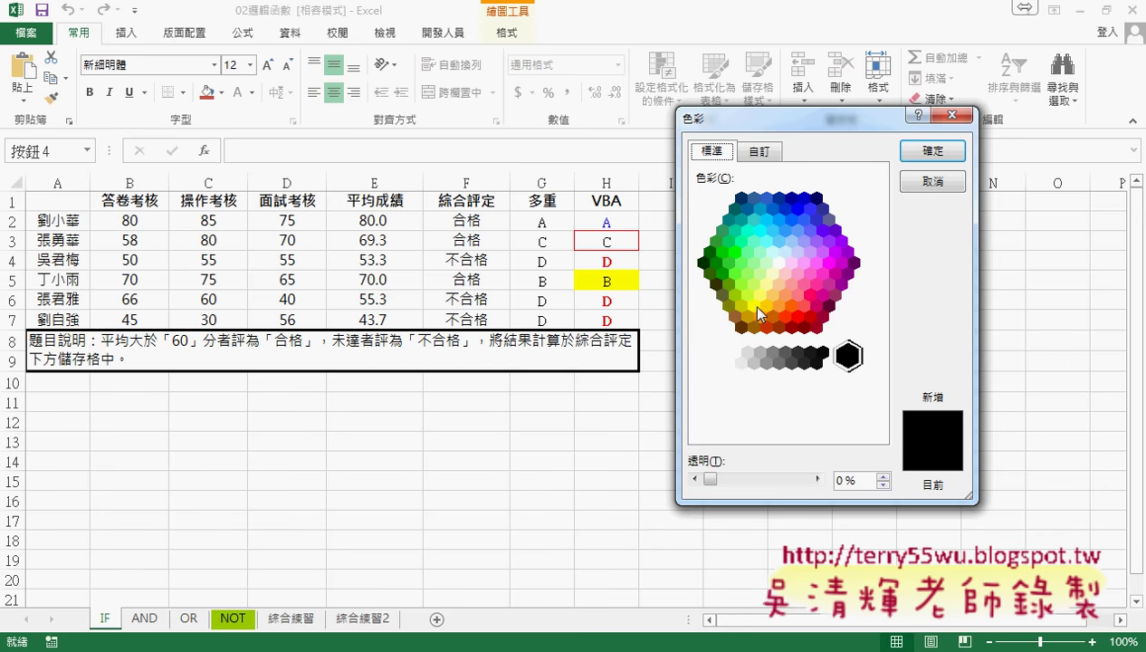
click(796, 209)
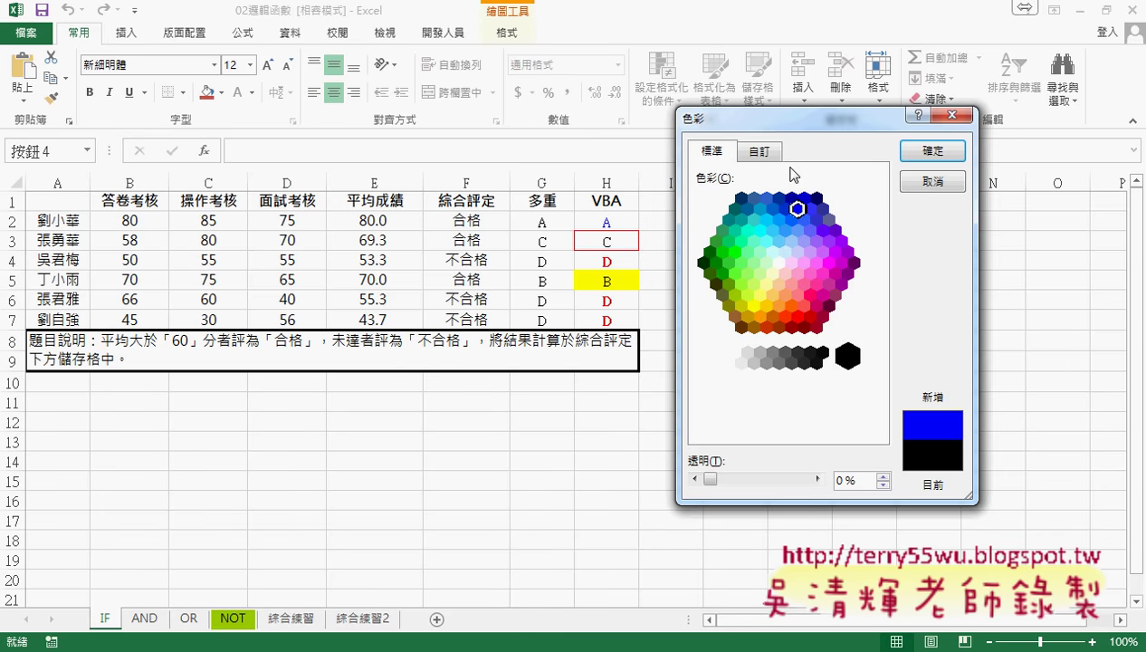
click(756, 154)
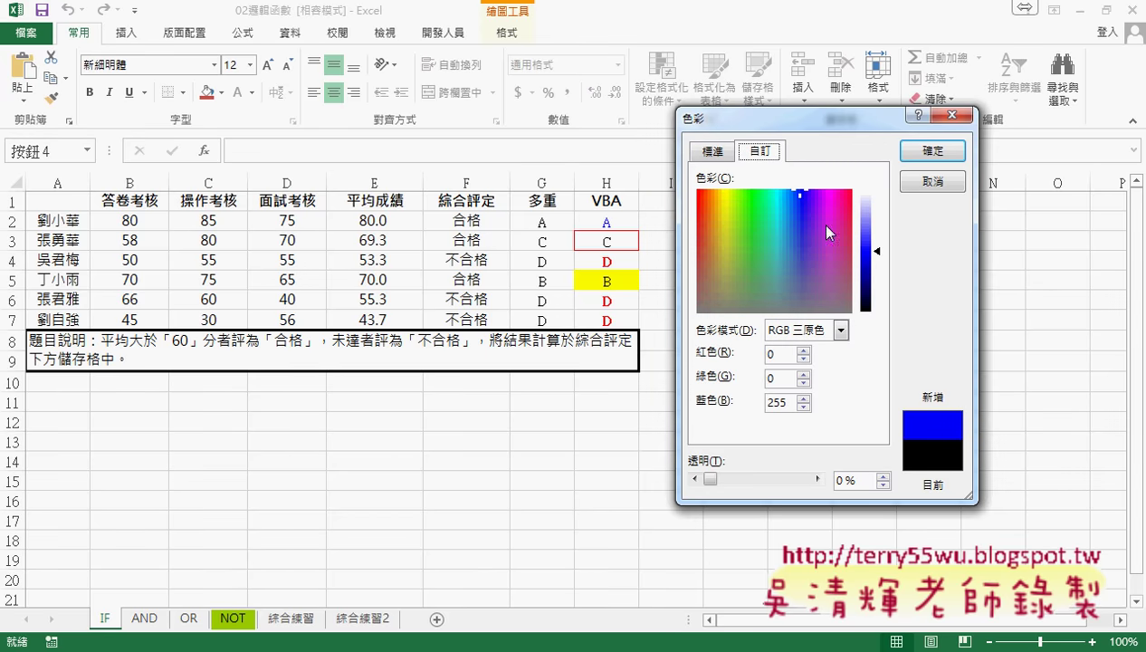
click(801, 228)
click(876, 240)
drag(876, 246, 878, 250)
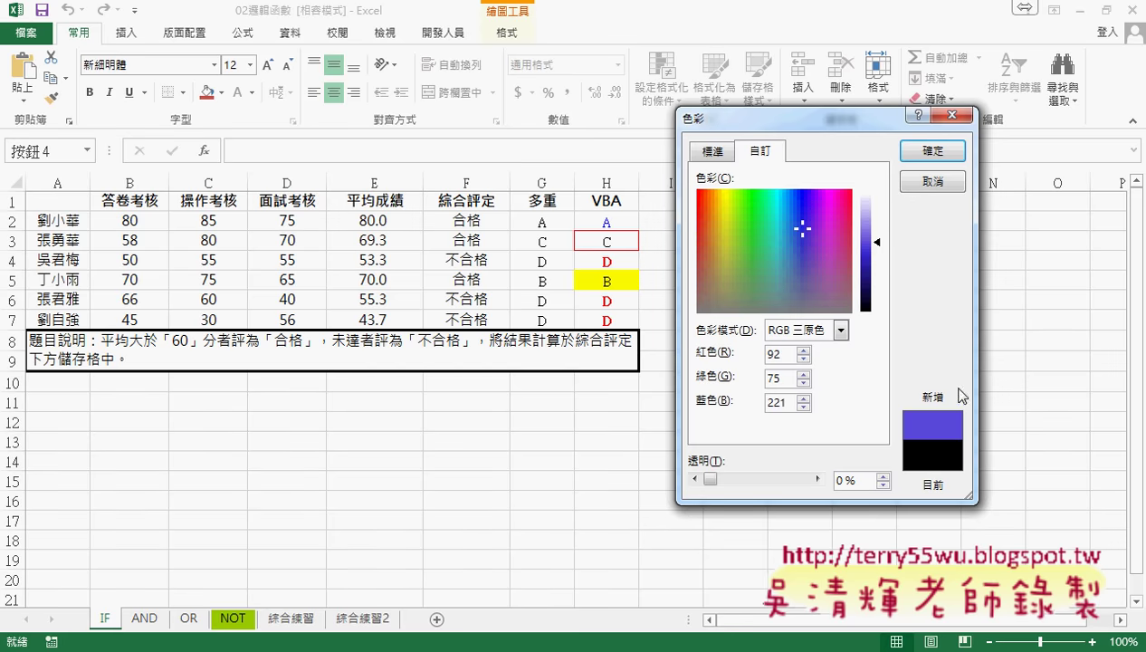
drag(961, 400, 951, 441)
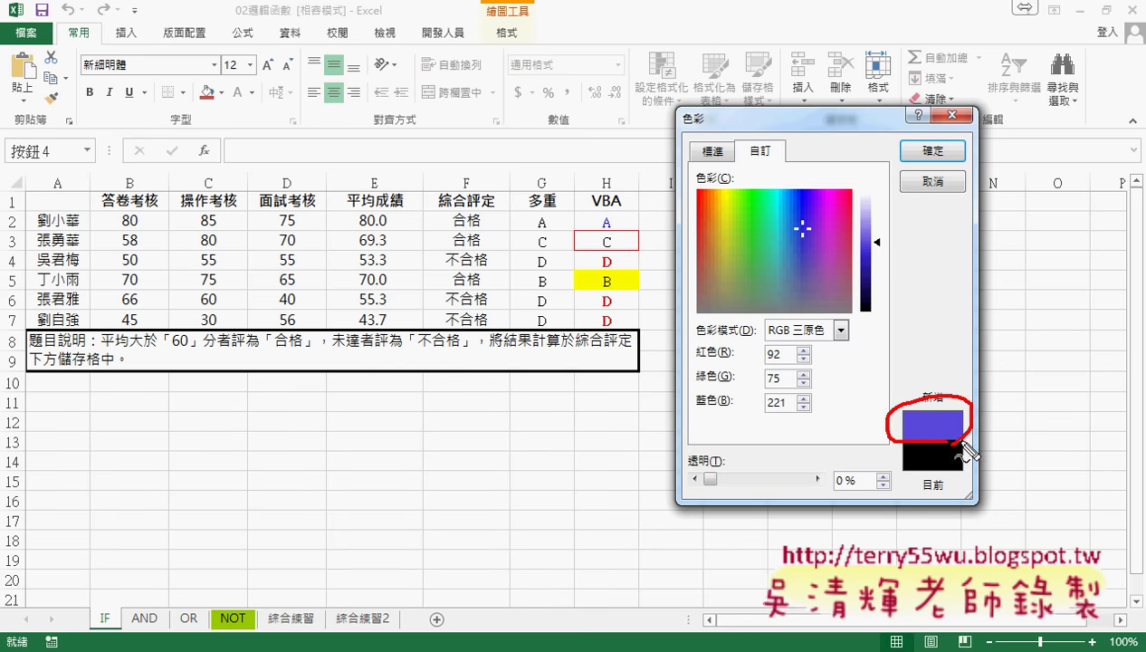
drag(871, 261, 874, 268)
drag(779, 436, 771, 439)
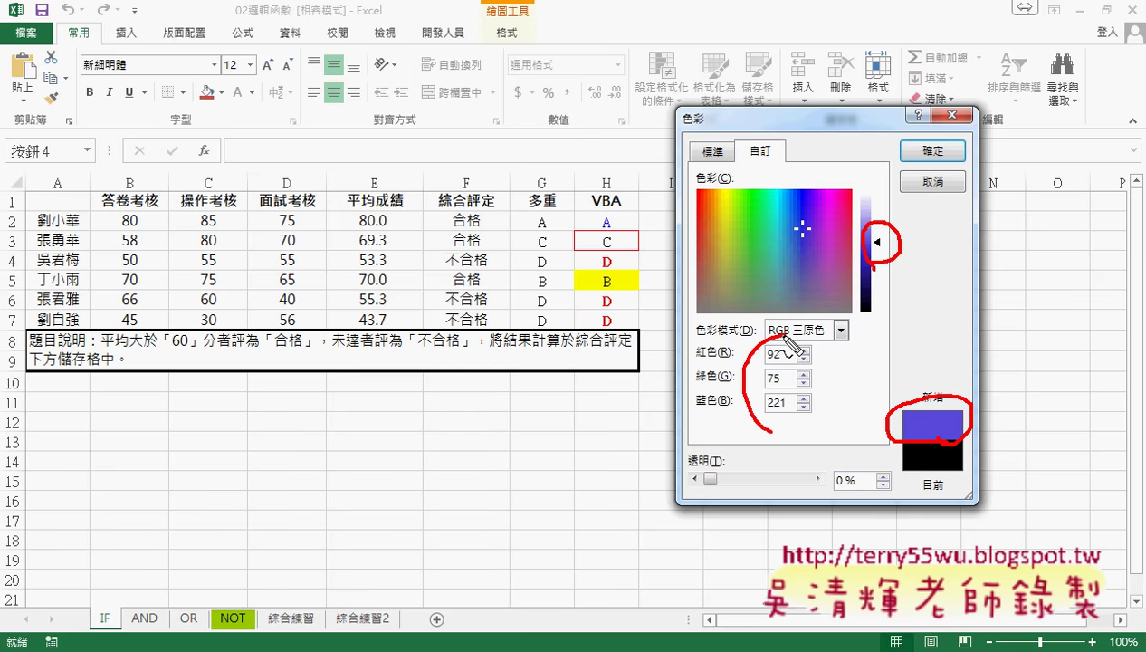
mouse_move(718, 359)
mouse_down()
mouse_move(731, 359)
mouse_move(732, 408)
mouse_up()
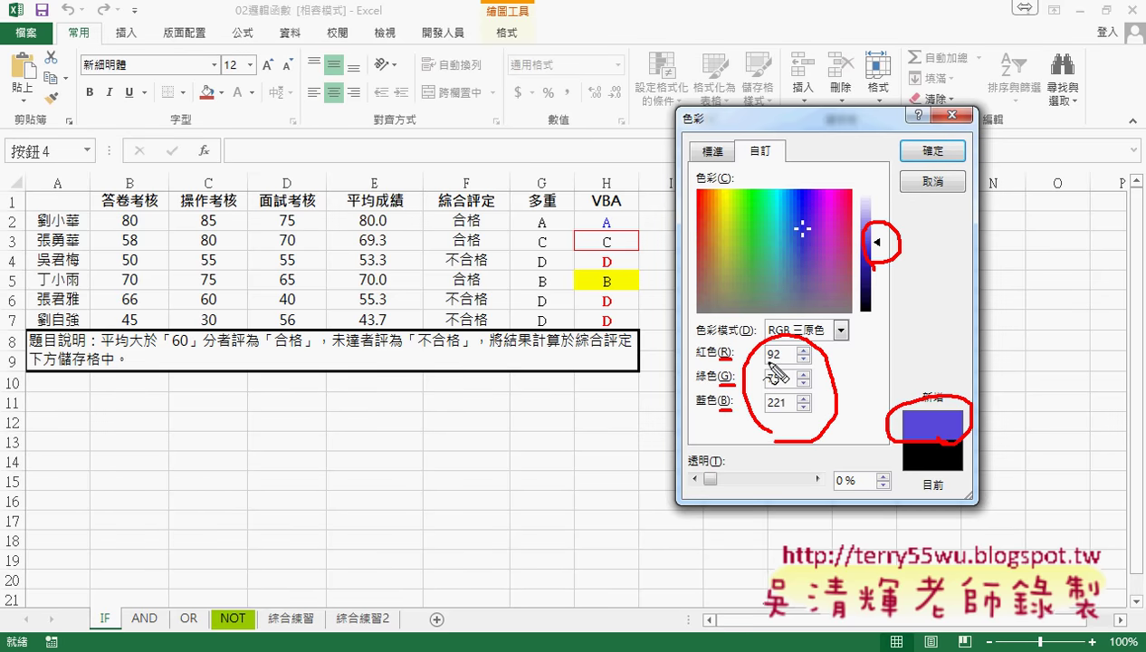
mouse_move(768, 362)
mouse_down()
mouse_move(780, 361)
mouse_move(783, 409)
mouse_up()
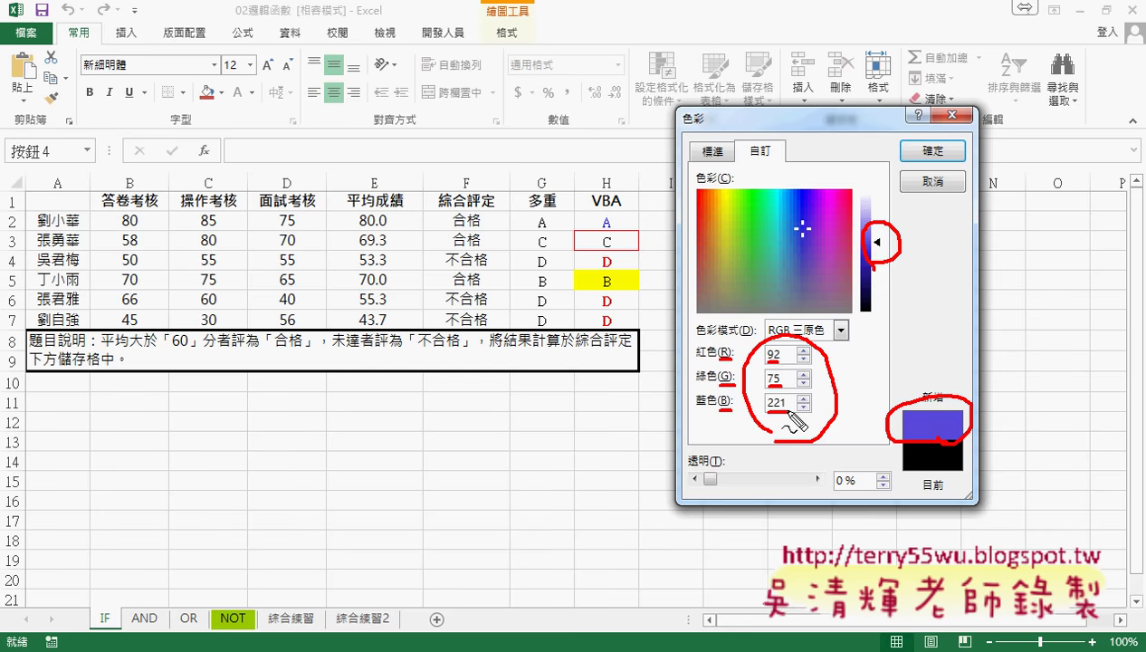
key(Escape)
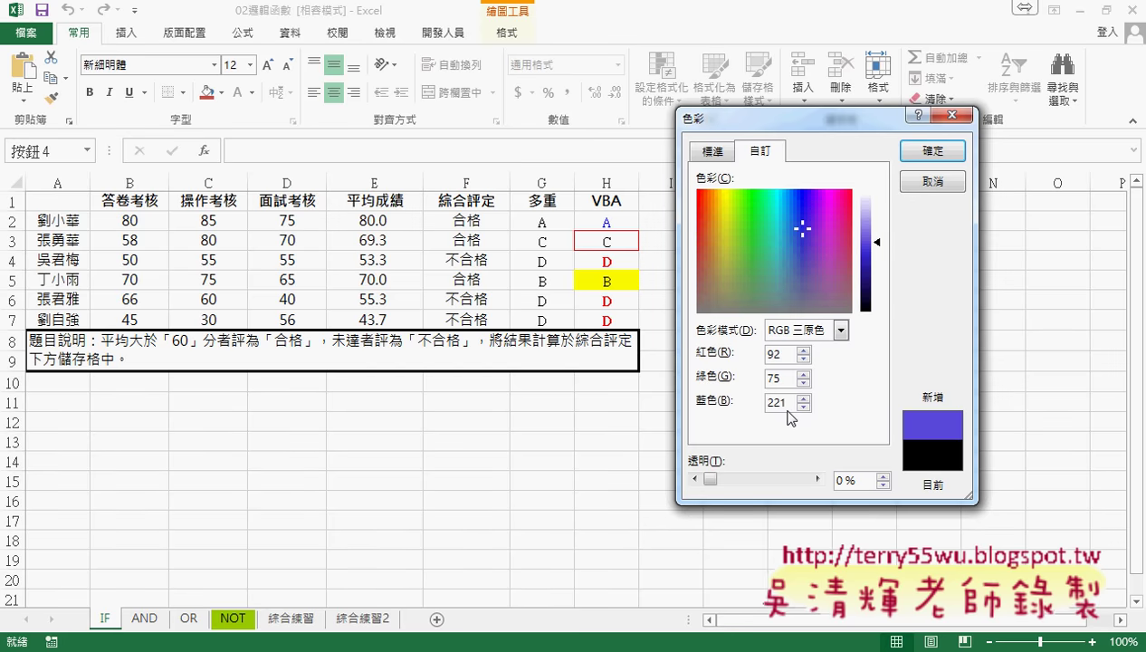
- Pick an orange on the Standard tab and read its RGB values 255, 204, 102
click(715, 152)
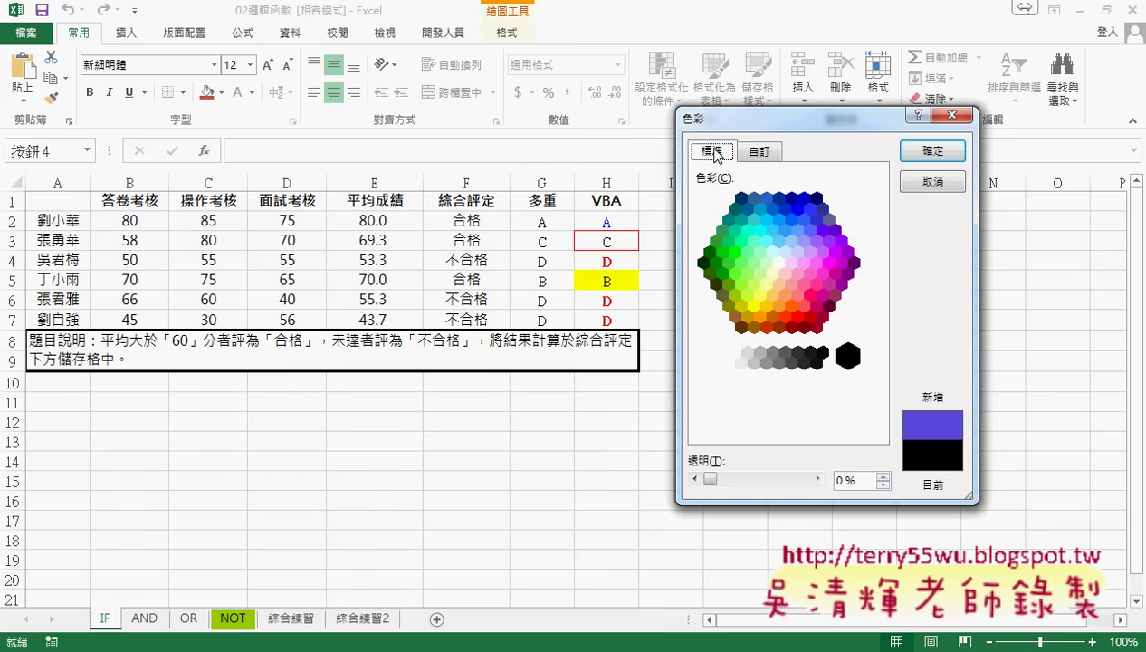
click(770, 294)
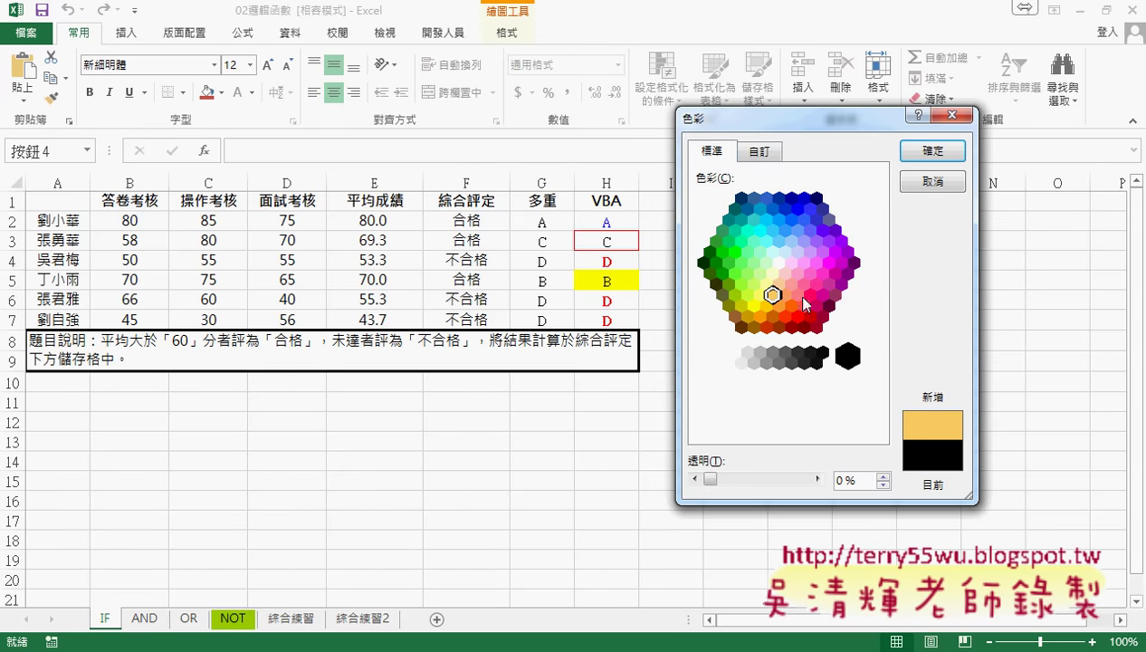
click(757, 153)
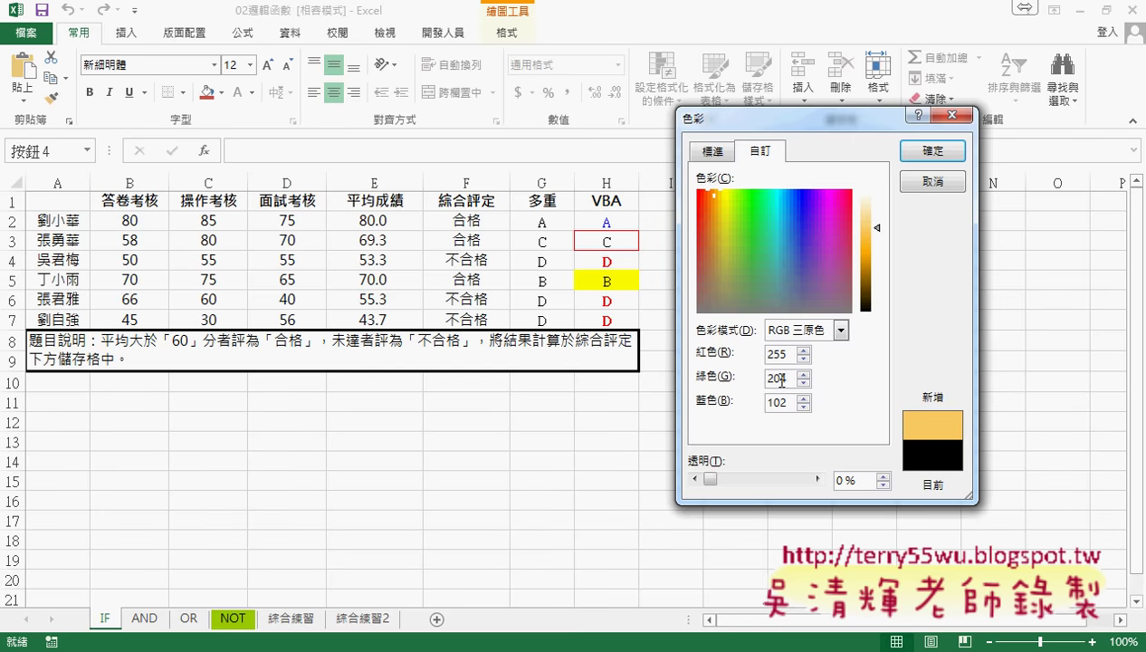
double_click(771, 355)
key(Tab)
key(Tab)
- Cancel the Colors dialog, select H2, and open the Visual Basic editor from the Developer tab
click(937, 184)
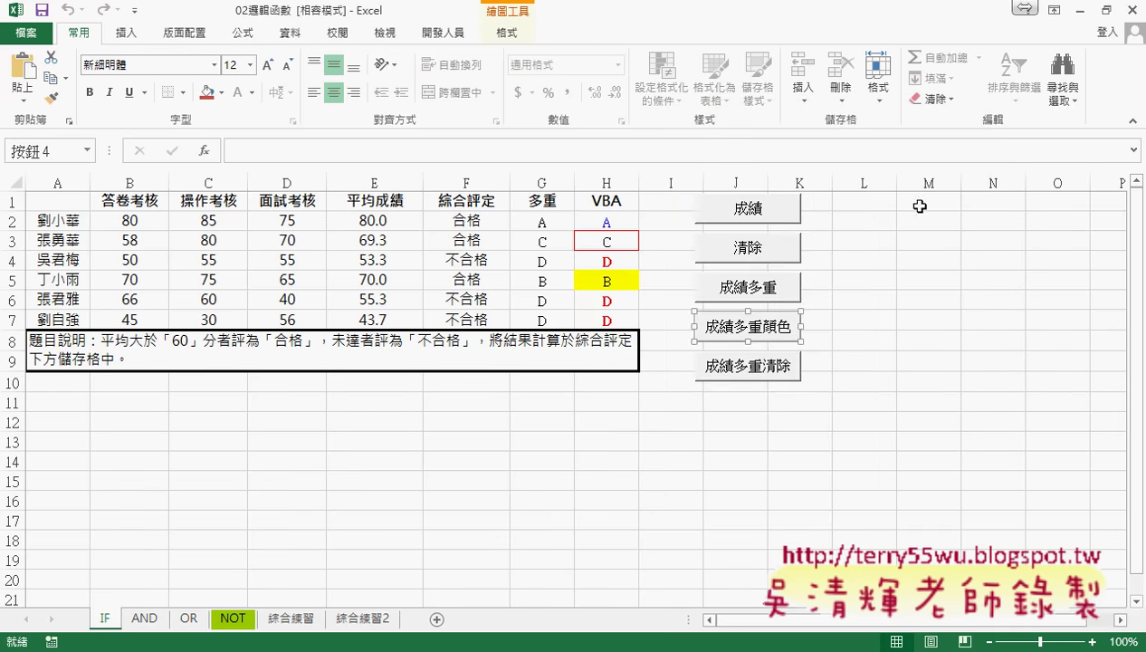
click(612, 223)
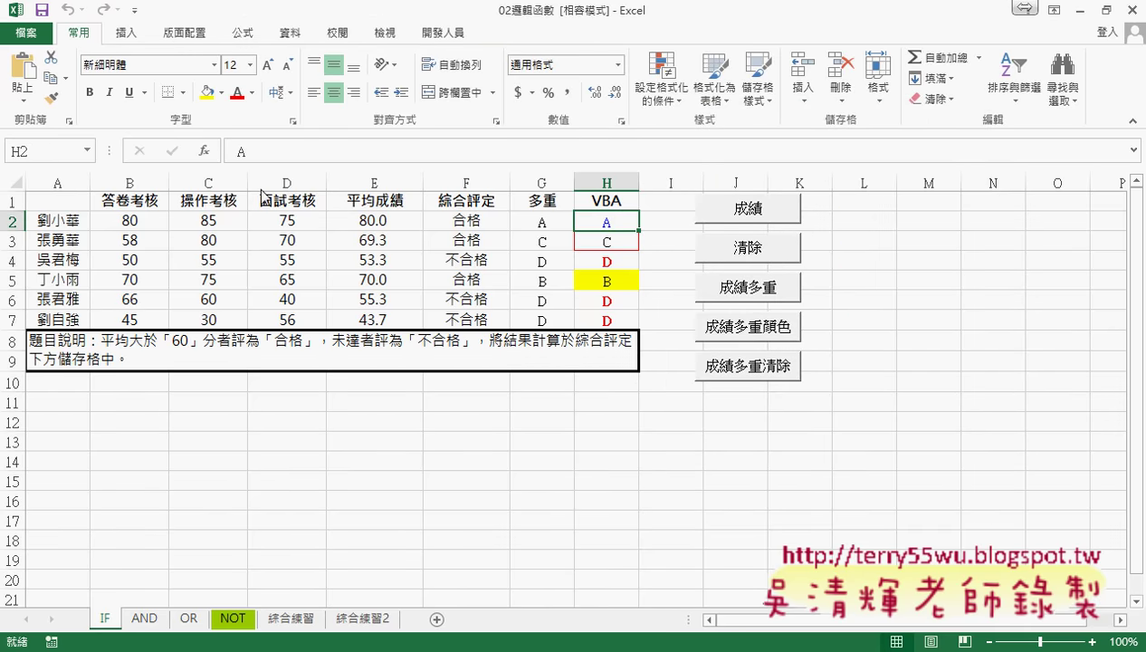
click(437, 34)
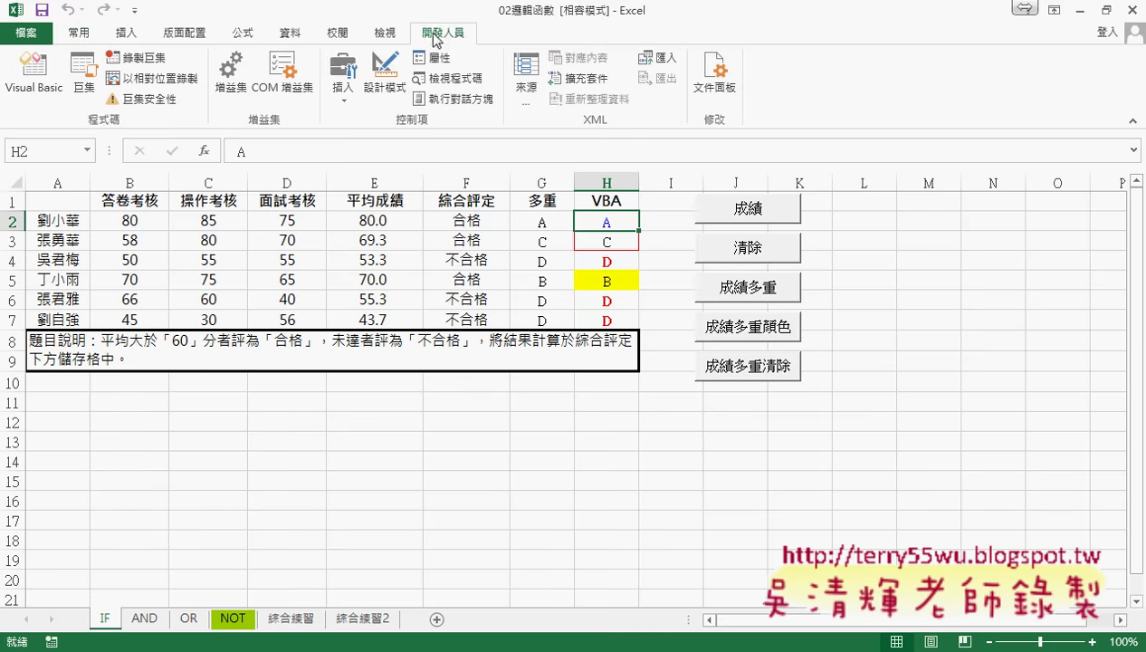
click(33, 77)
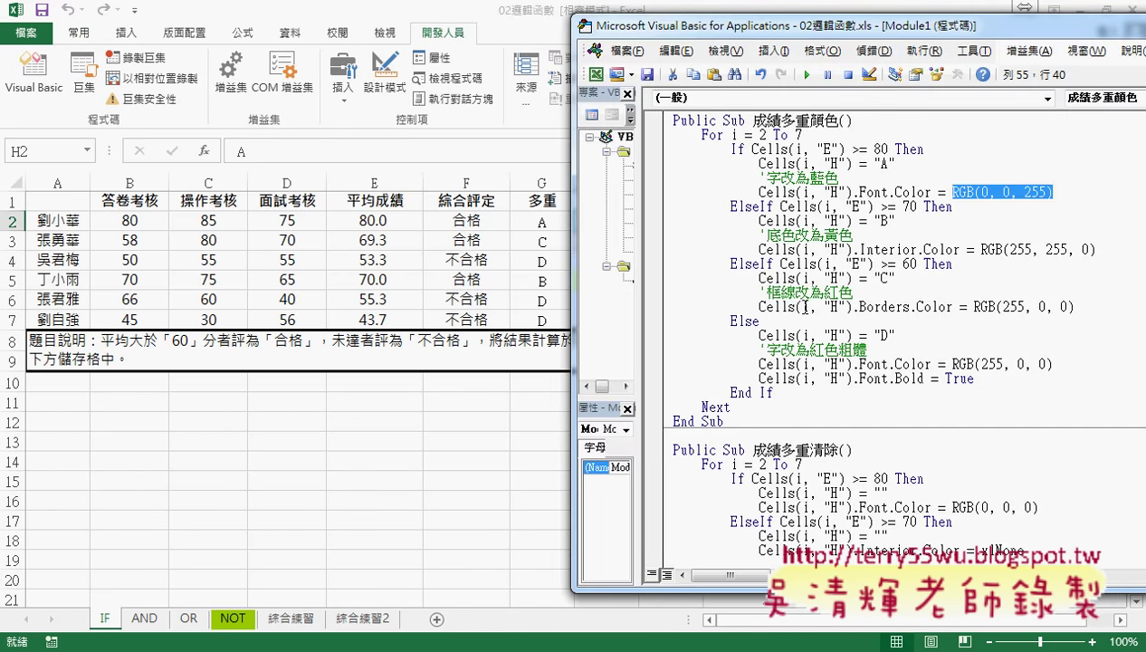
- Highlight Font, Interior and the grade-B RGB(255, 255, 0) value in the 成績多重顏色 code
drag(859, 191, 884, 192)
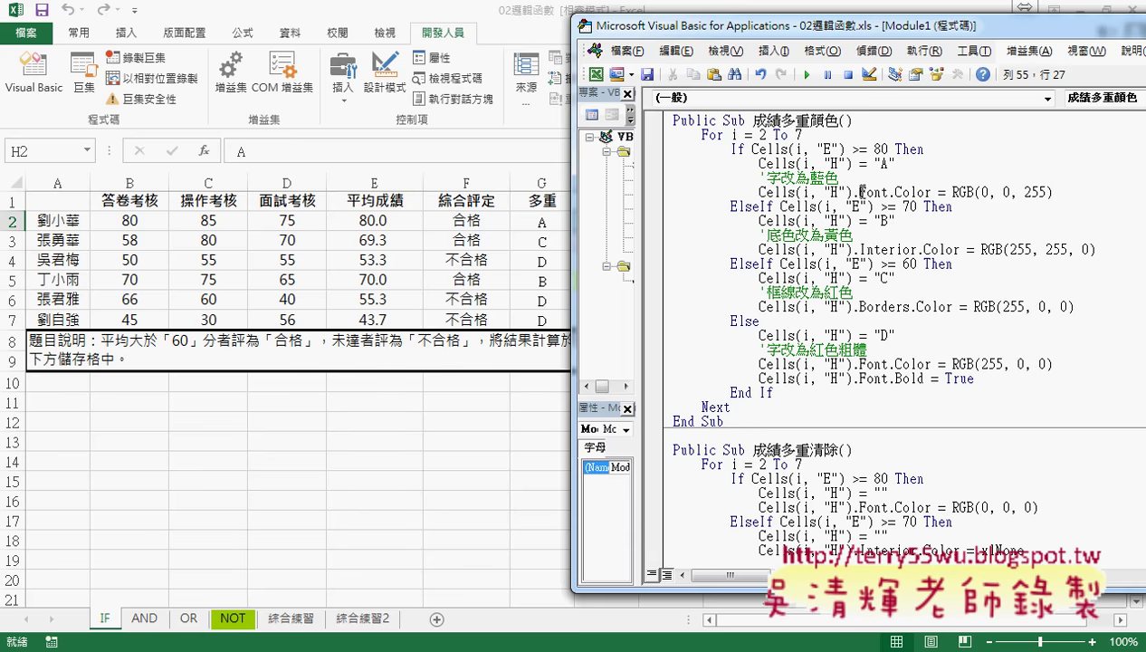
click(861, 249)
drag(862, 249, 916, 249)
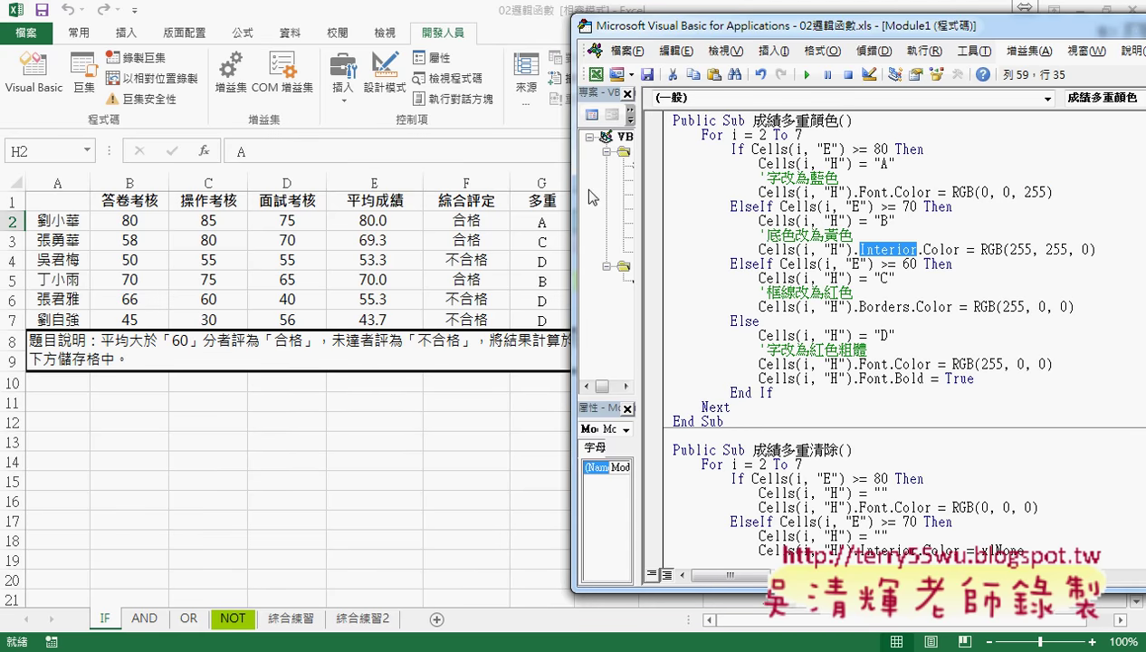
drag(574, 191, 644, 192)
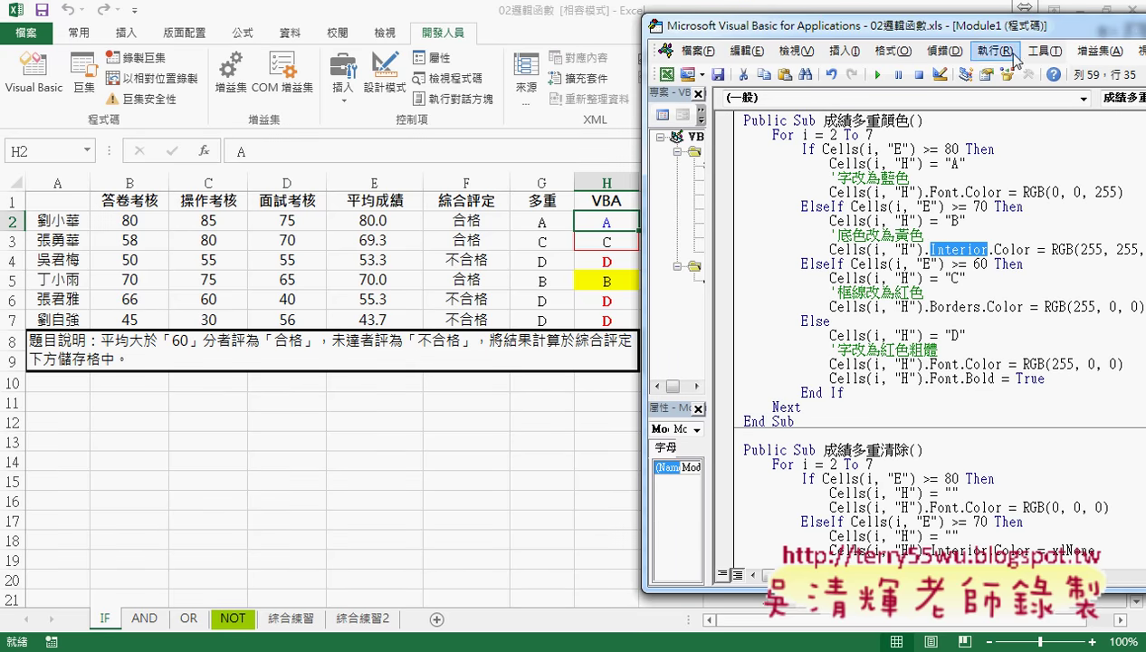
drag(1003, 33, 935, 40)
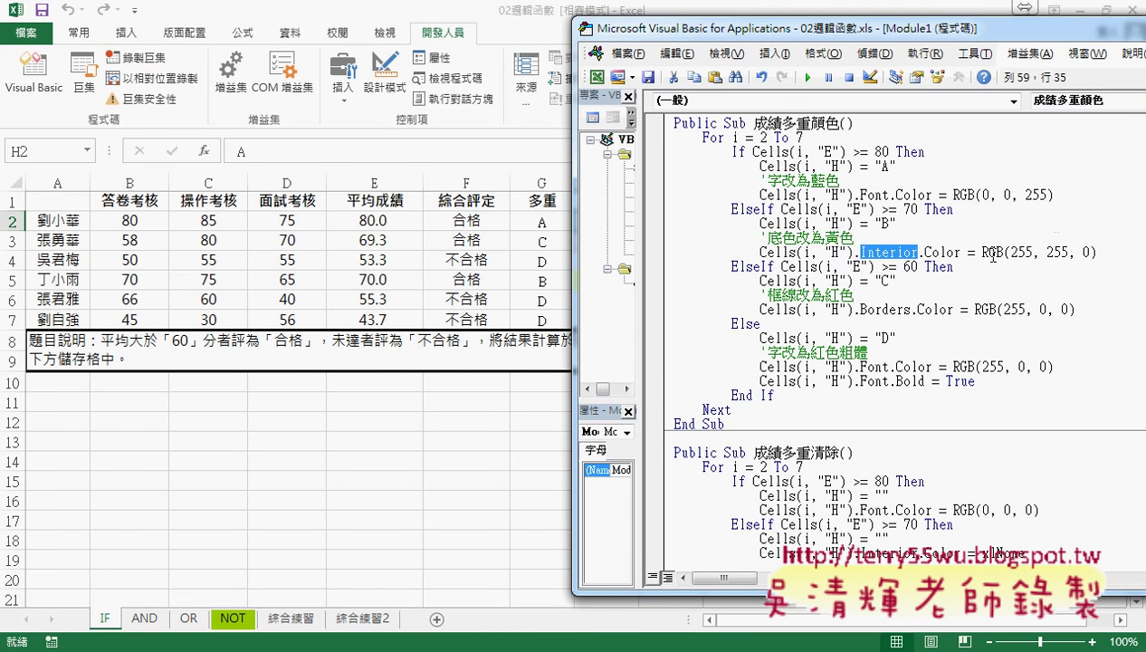
mouse_move(1010, 252)
mouse_down()
mouse_move(1092, 253)
mouse_move(983, 253)
mouse_up()
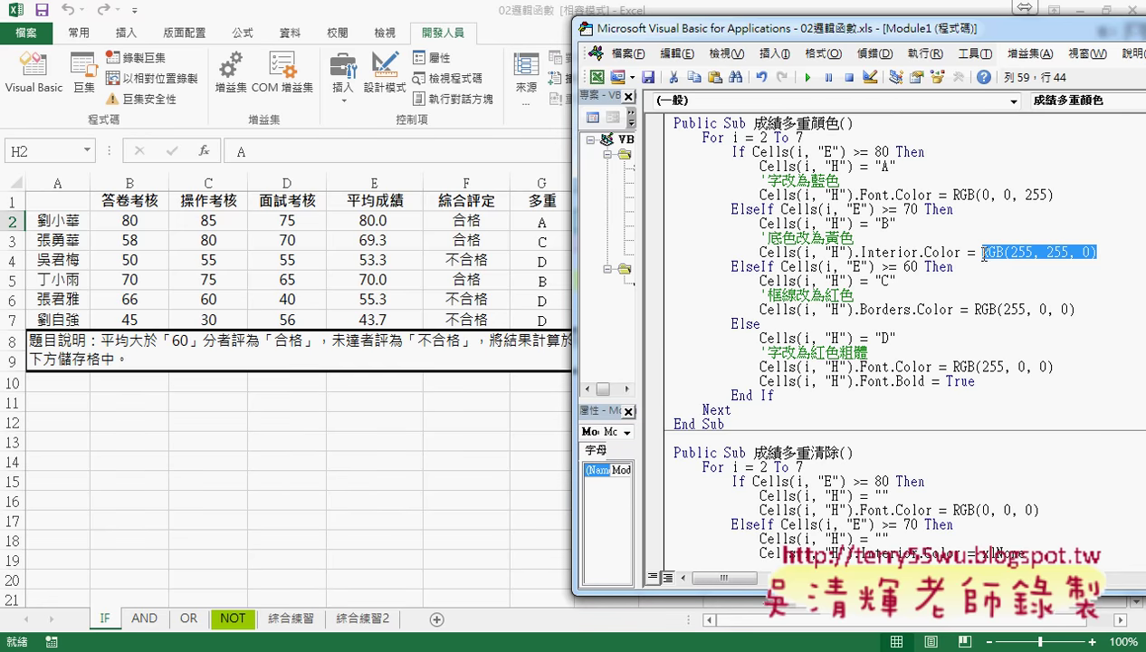
click(79, 32)
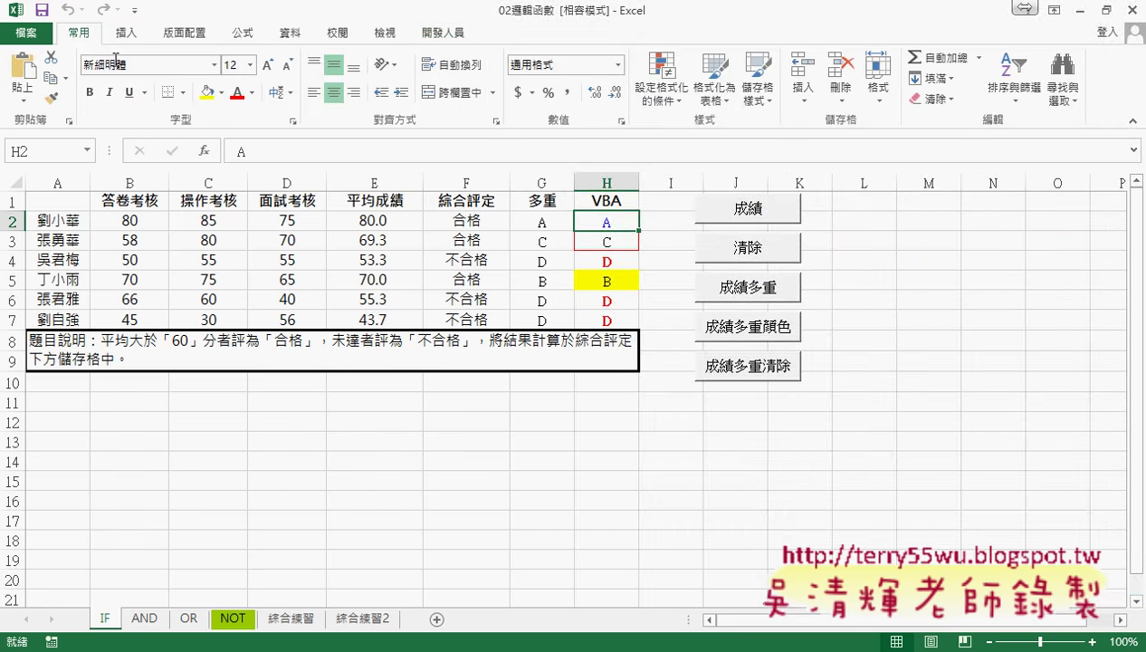
click(221, 92)
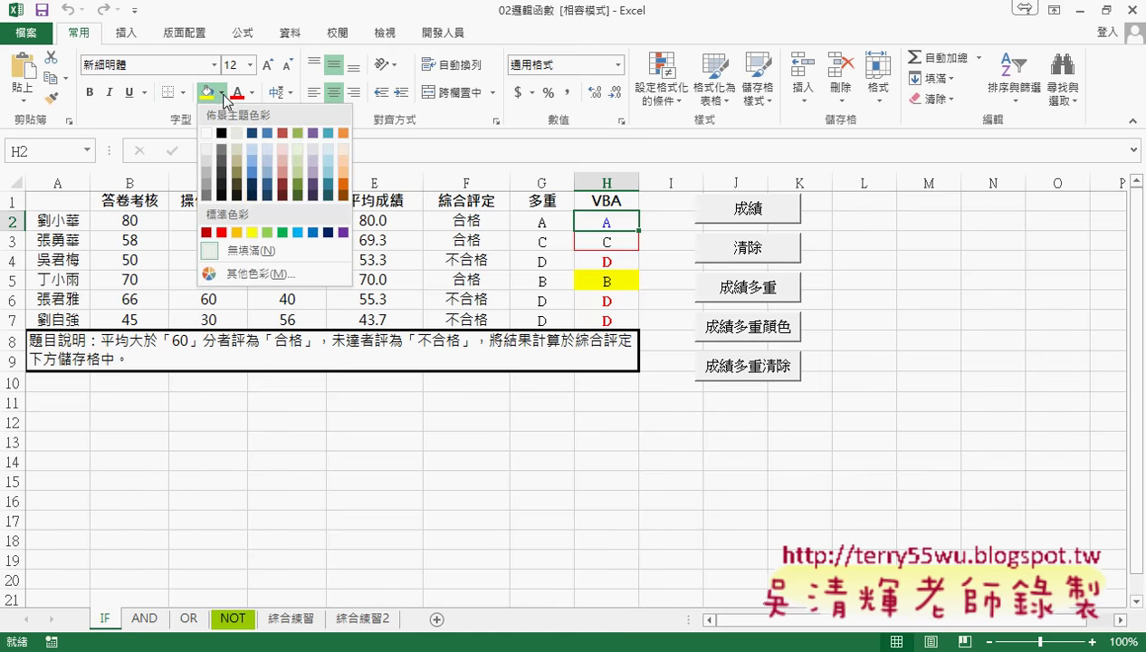
click(271, 272)
click(759, 327)
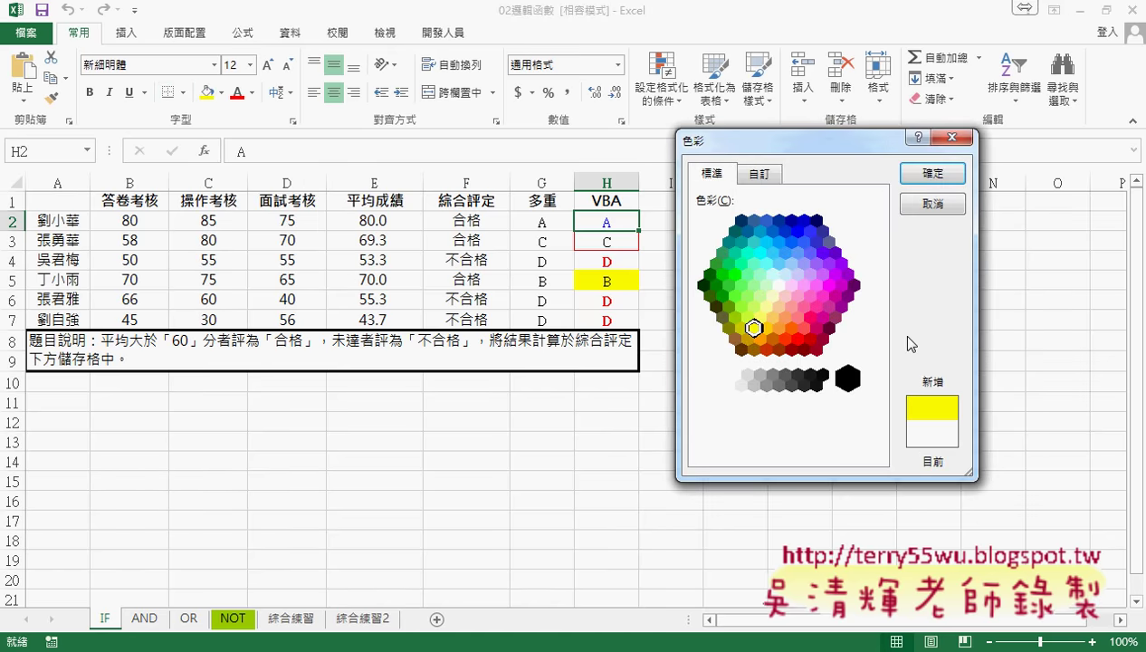
click(764, 177)
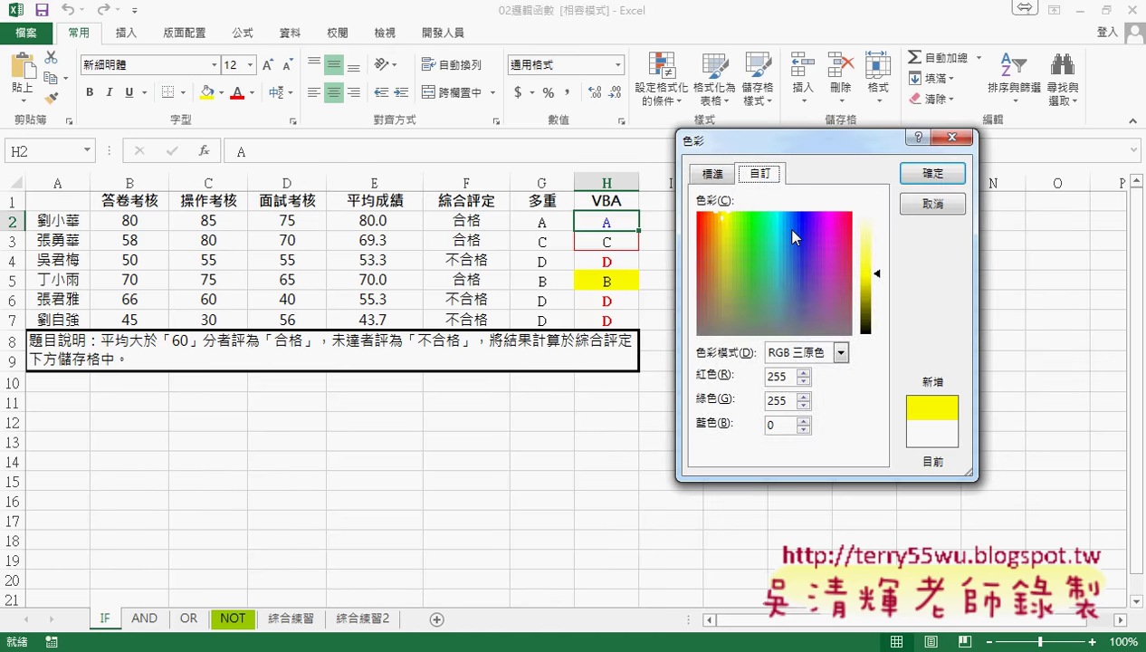
double_click(772, 400)
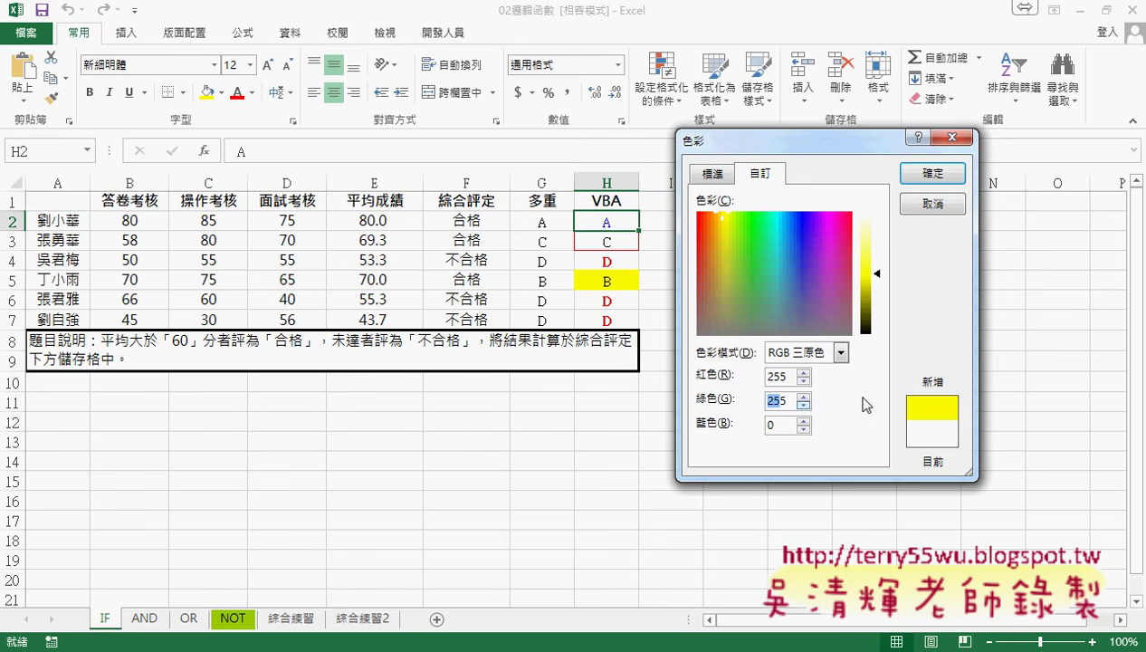
click(933, 204)
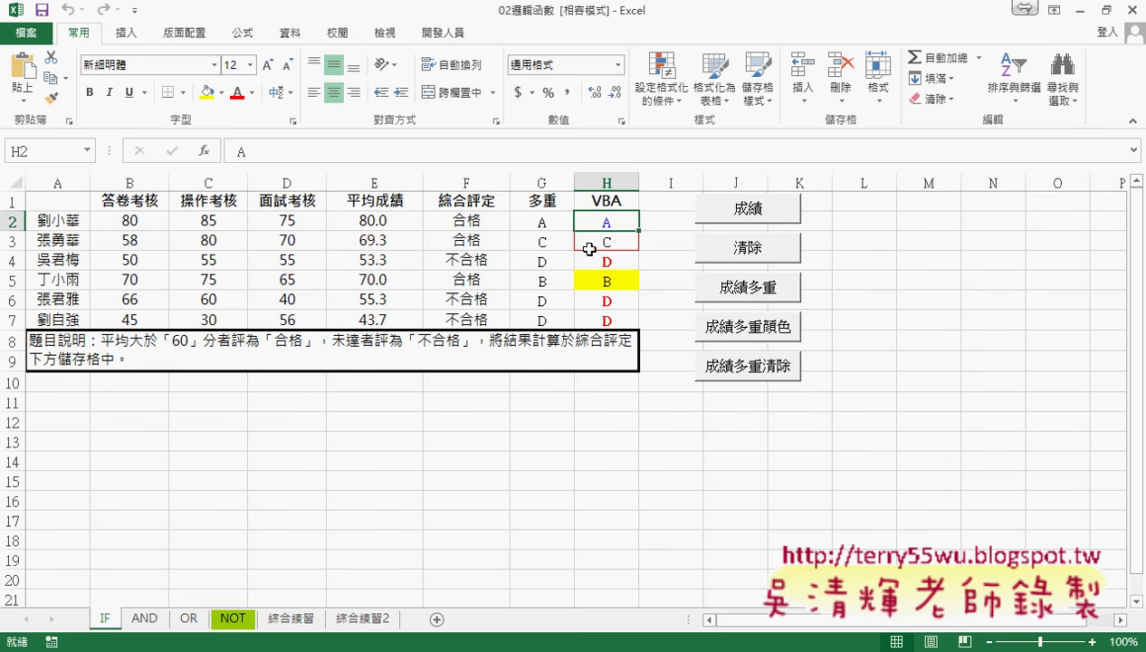
right_click(765, 335)
- Edit the 成績多重顏色 button's macro and highlight Borders and RGB(255, 0, 0) in the C-grade line
click(799, 466)
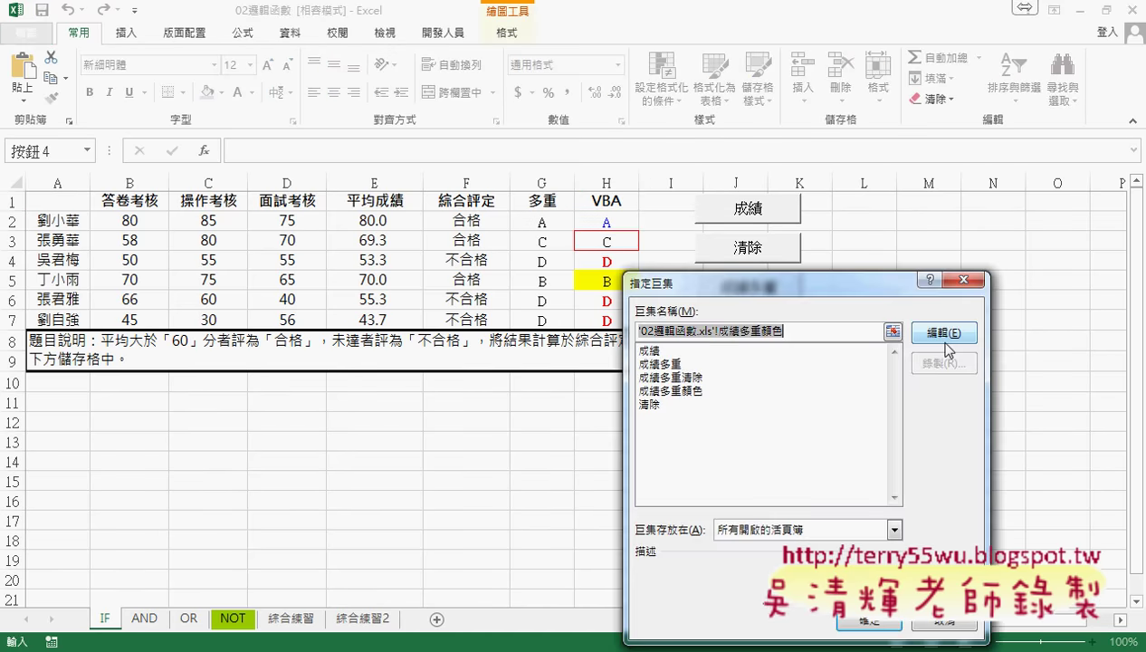
click(944, 333)
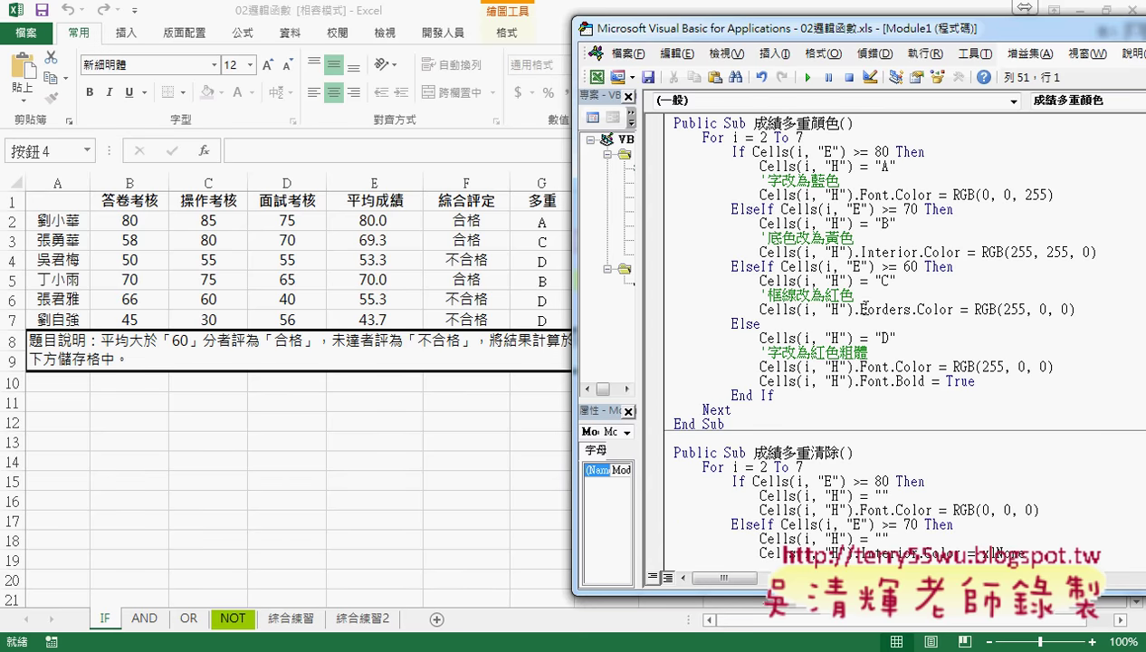
drag(861, 309, 911, 308)
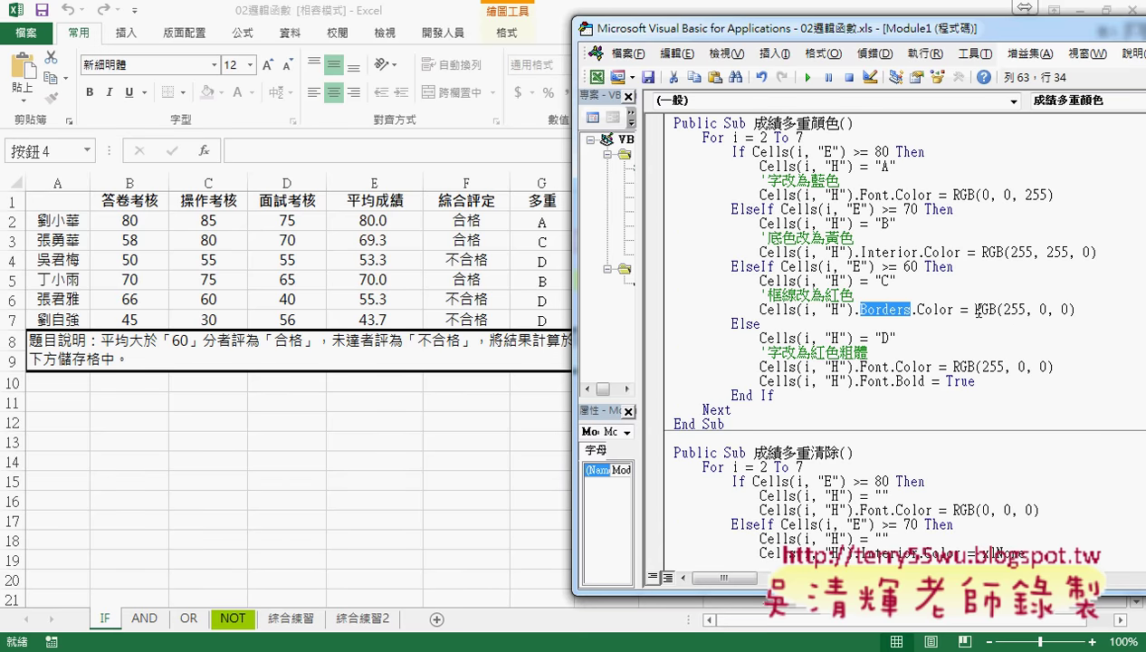
click(975, 310)
drag(975, 310, 1077, 311)
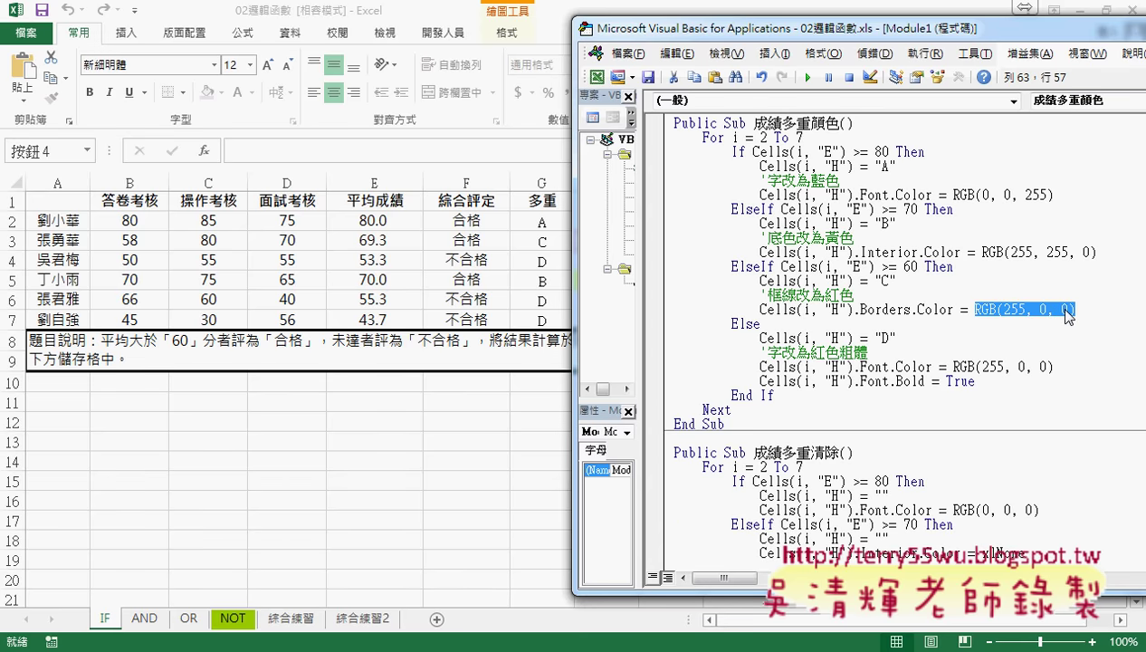
drag(870, 35, 942, 33)
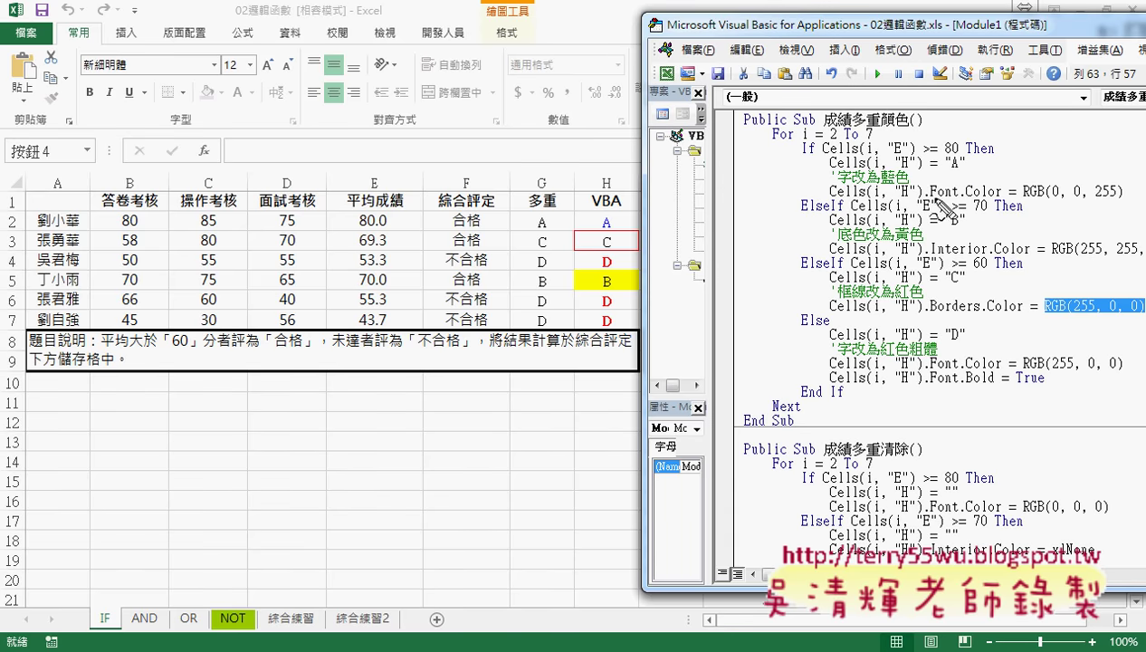
mouse_move(932, 197)
mouse_down()
mouse_move(955, 203)
mouse_move(961, 183)
mouse_up()
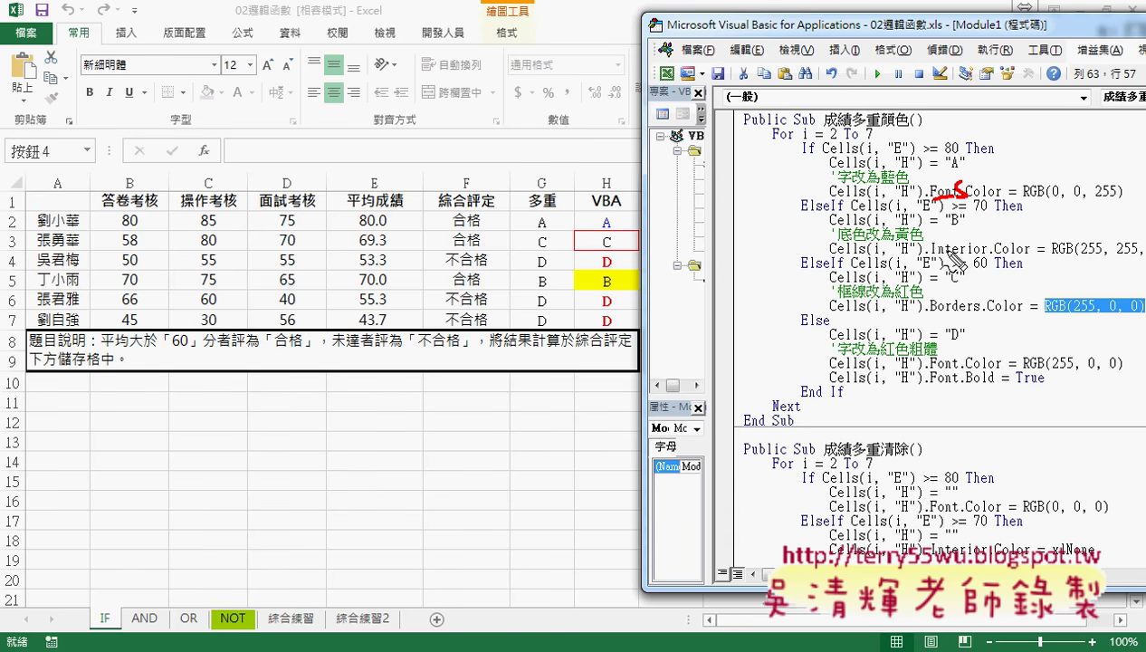
drag(937, 256, 988, 246)
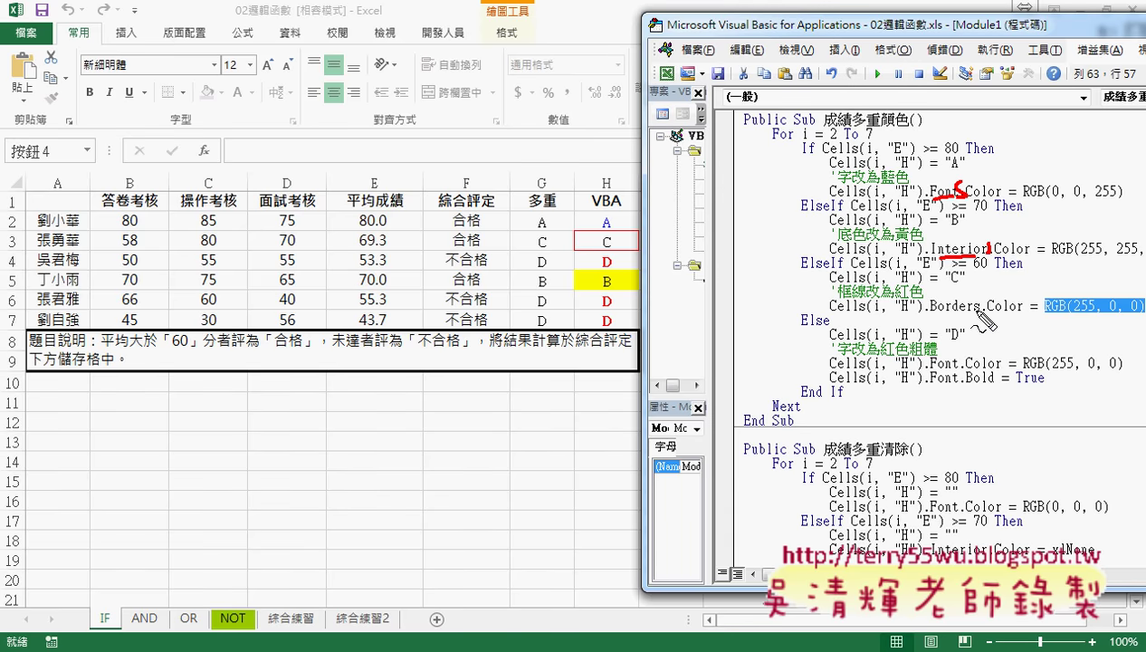
drag(973, 315, 984, 319)
drag(593, 254, 646, 255)
mouse_move(586, 229)
mouse_down()
mouse_move(637, 232)
mouse_move(567, 252)
mouse_up()
drag(637, 228, 640, 252)
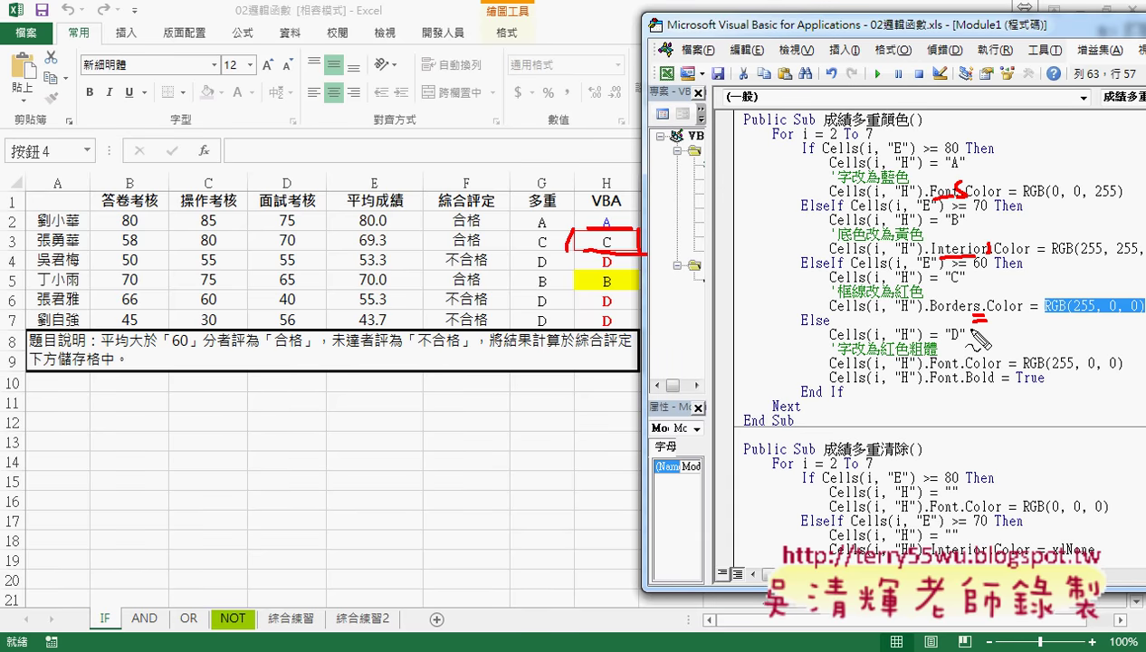
key(Escape)
- Retype parts of the C-branch border line to explore the Borders( index options
drag(877, 34, 658, 33)
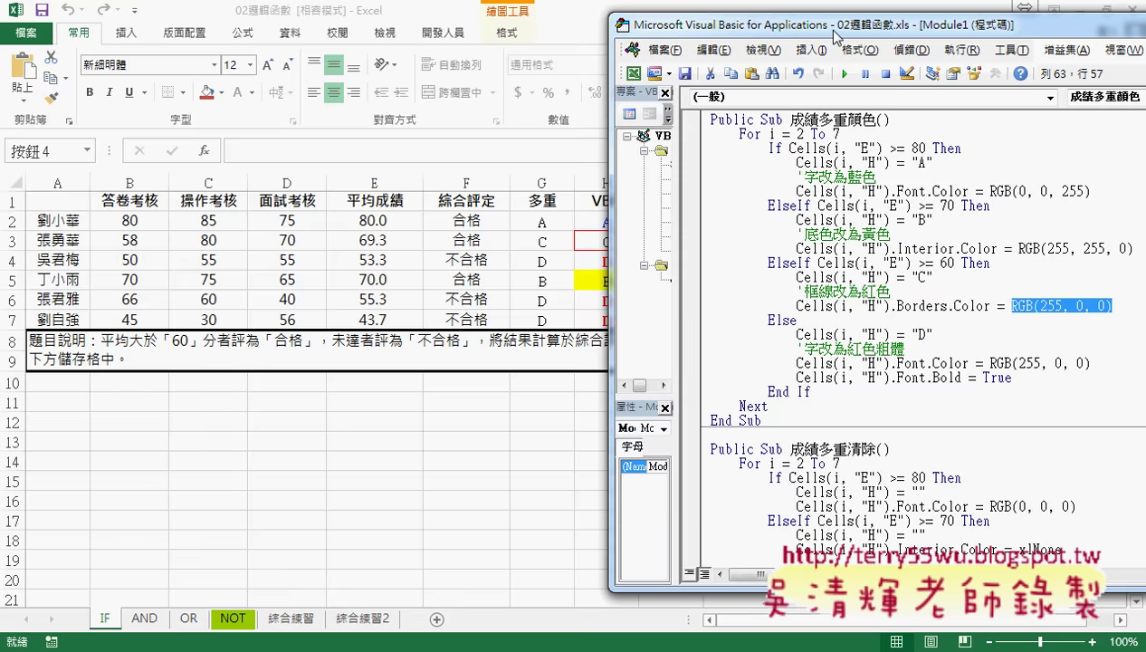
click(765, 311)
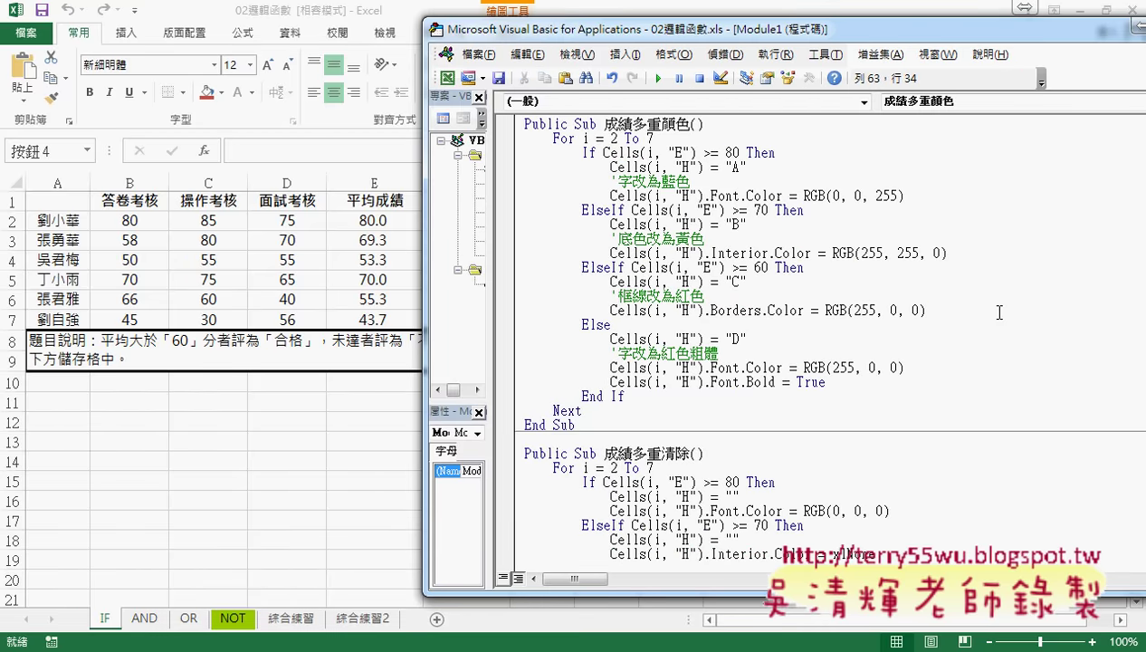
text(()
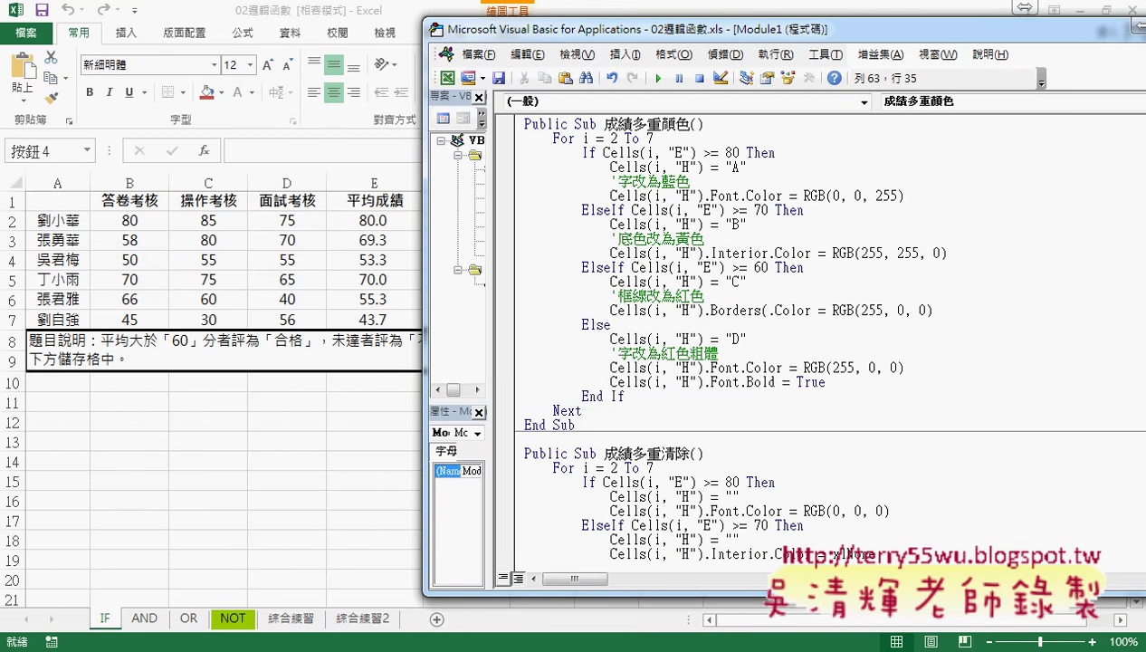
key(shift+End)
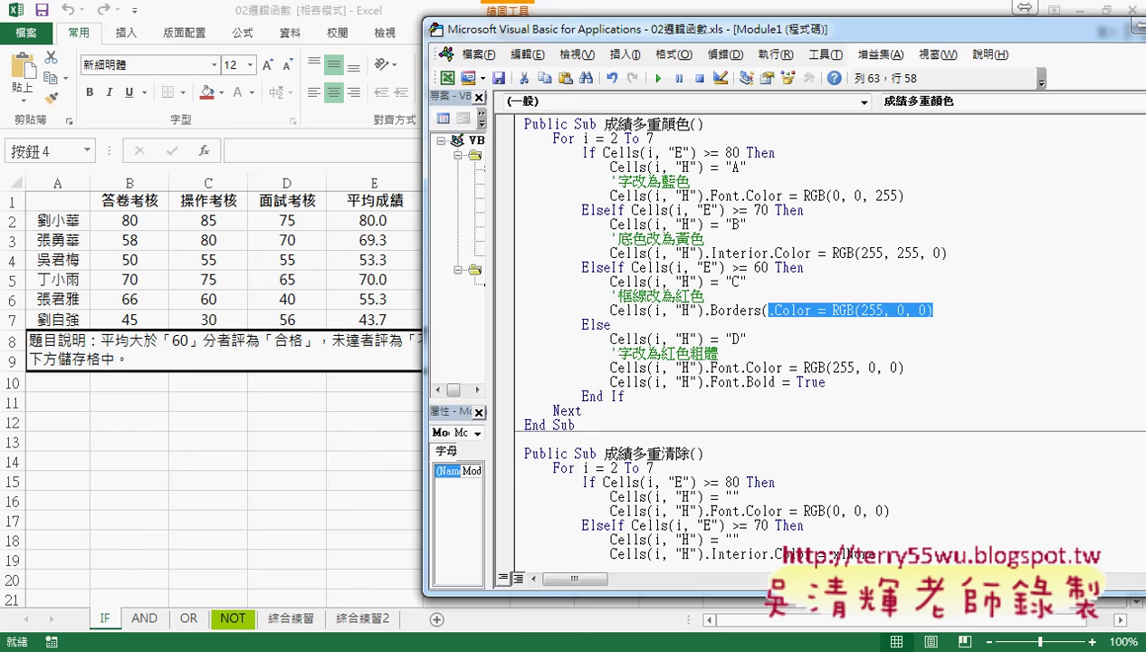
key(Delete)
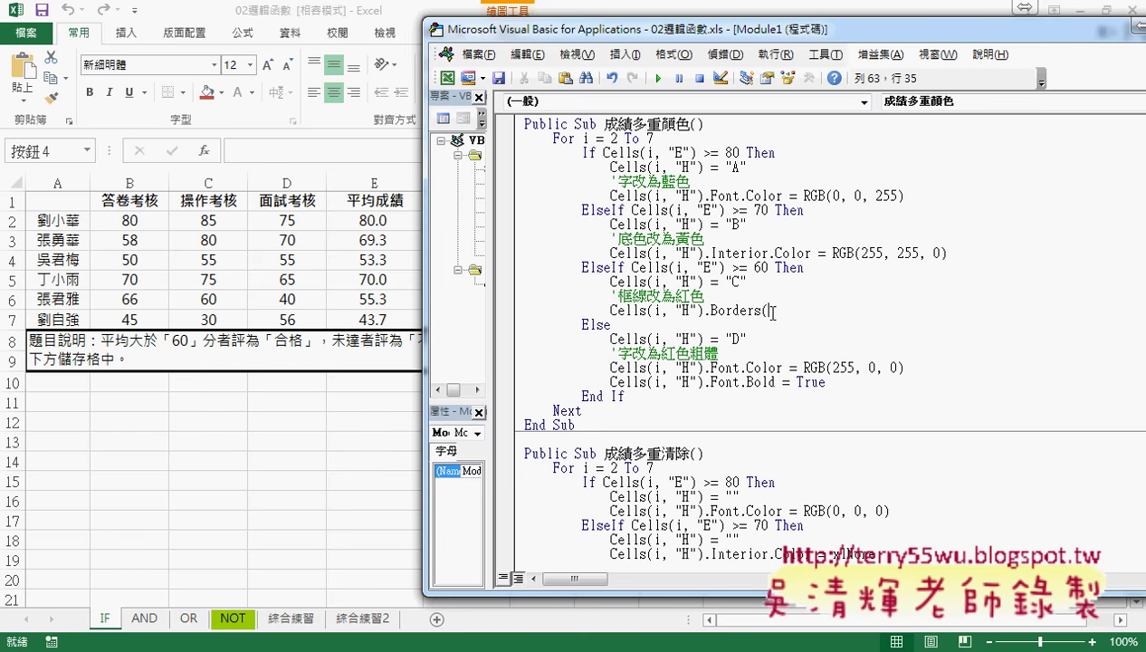
key(BackSpace)
drag(703, 310, 647, 310)
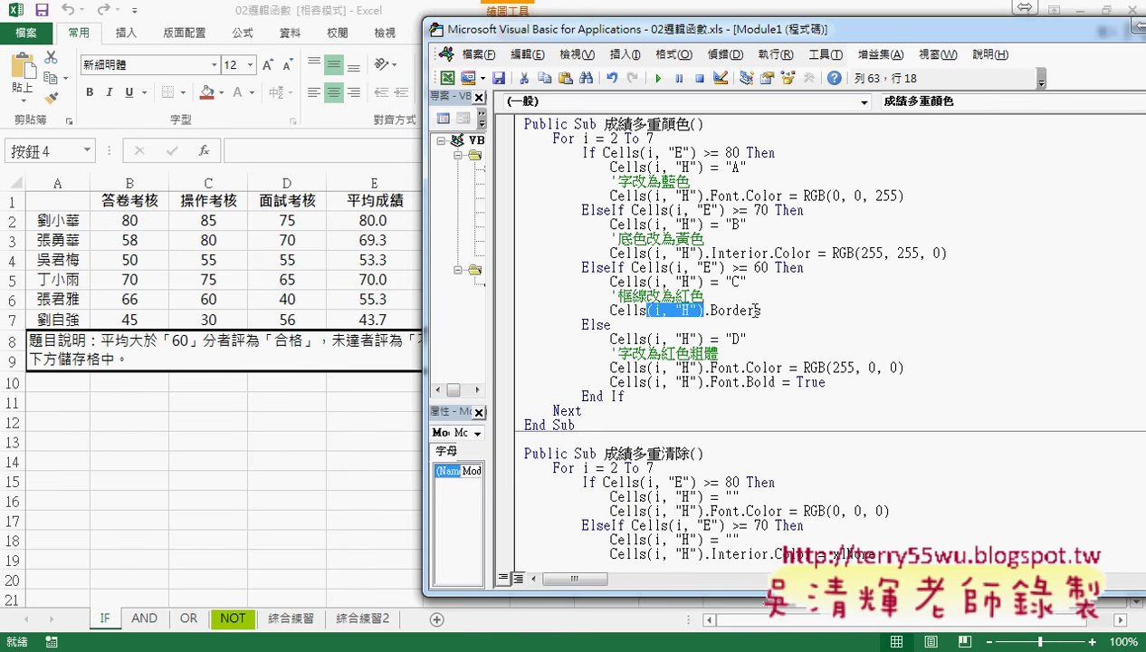
key(Delete)
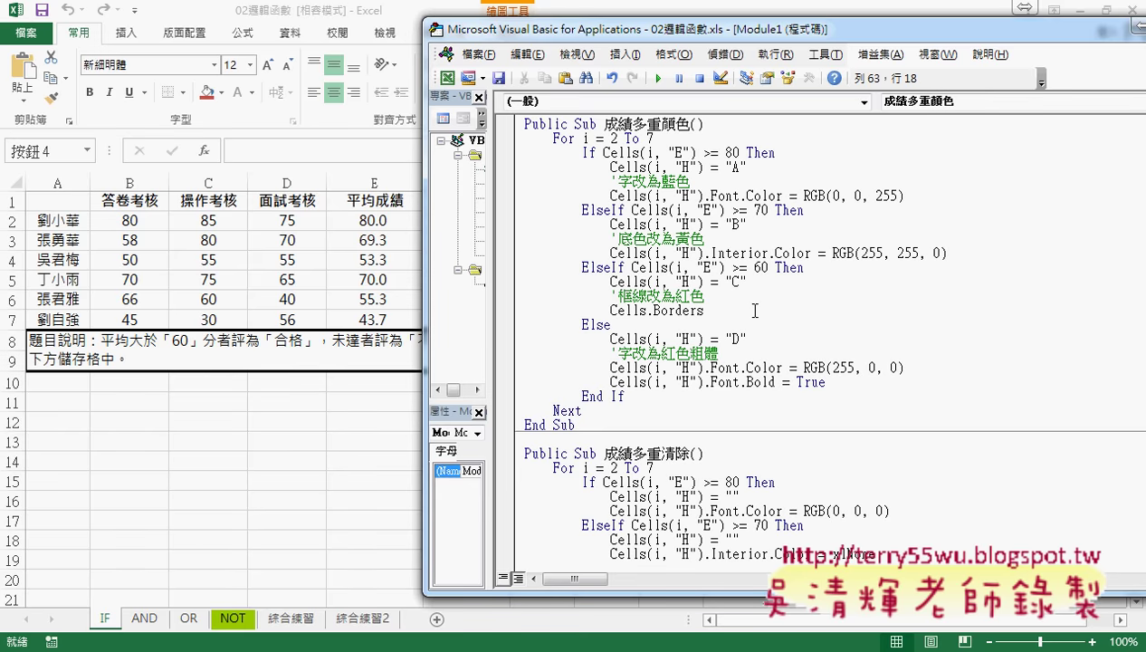
click(750, 311)
text(()
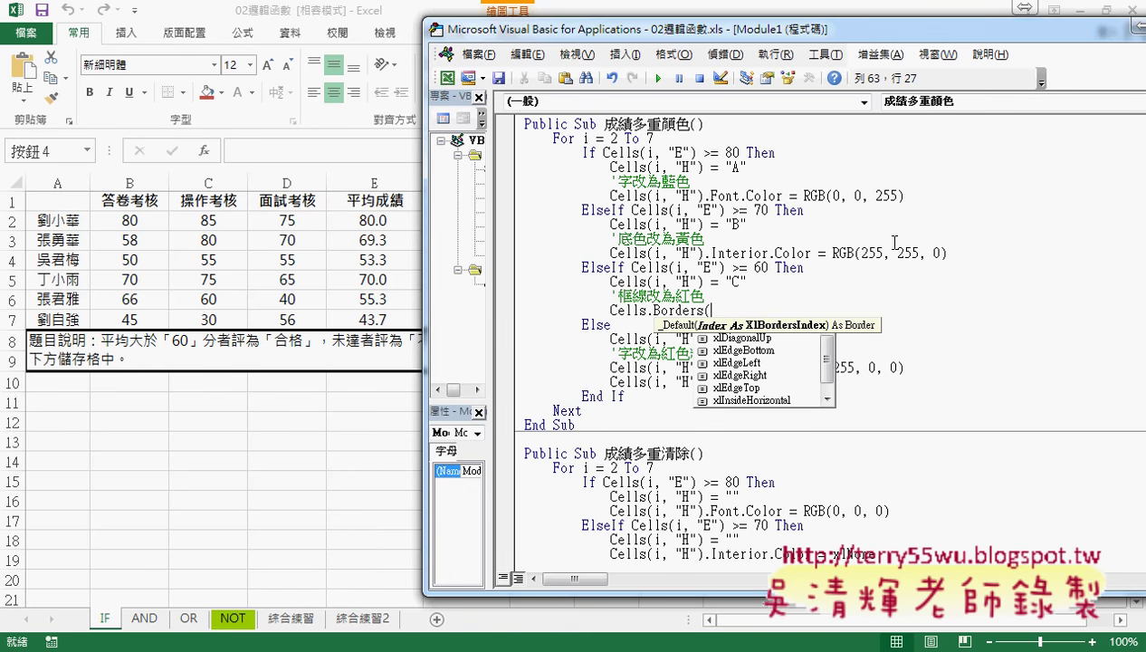
- Undo back to Cells(i, "H").Borders.Color = RGB(255, 0, 0) and move the editor aside
scroll(831, 385, down, 1)
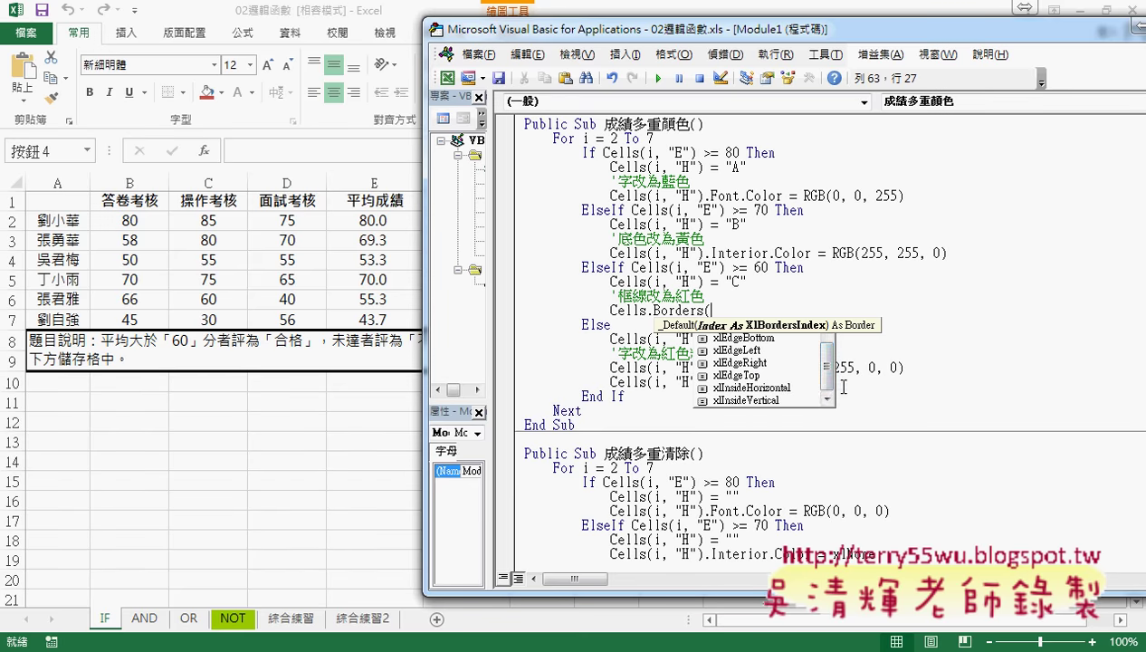
scroll(831, 370, up, 1)
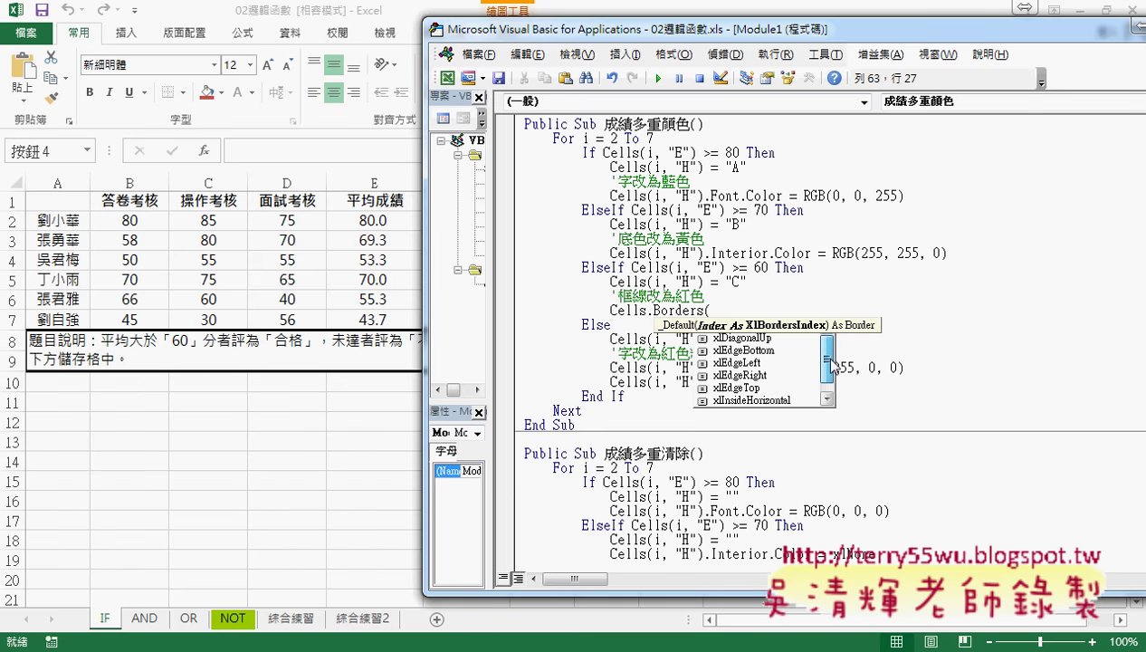
scroll(831, 363, down, 1)
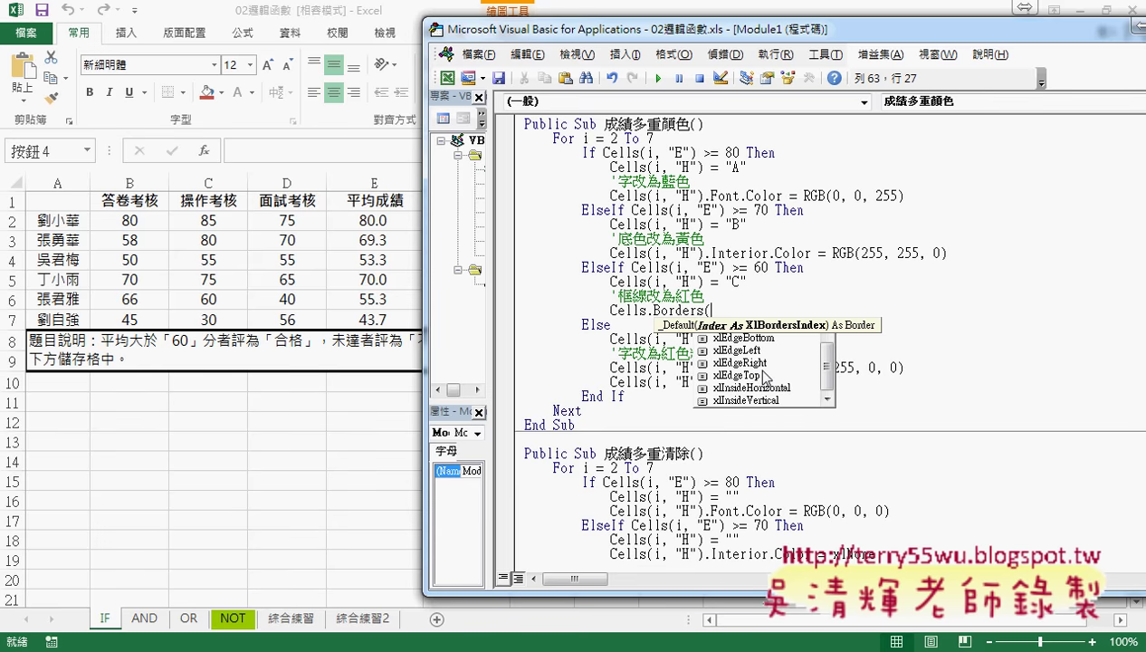
key(ctrl+z)
key(ctrl+z)
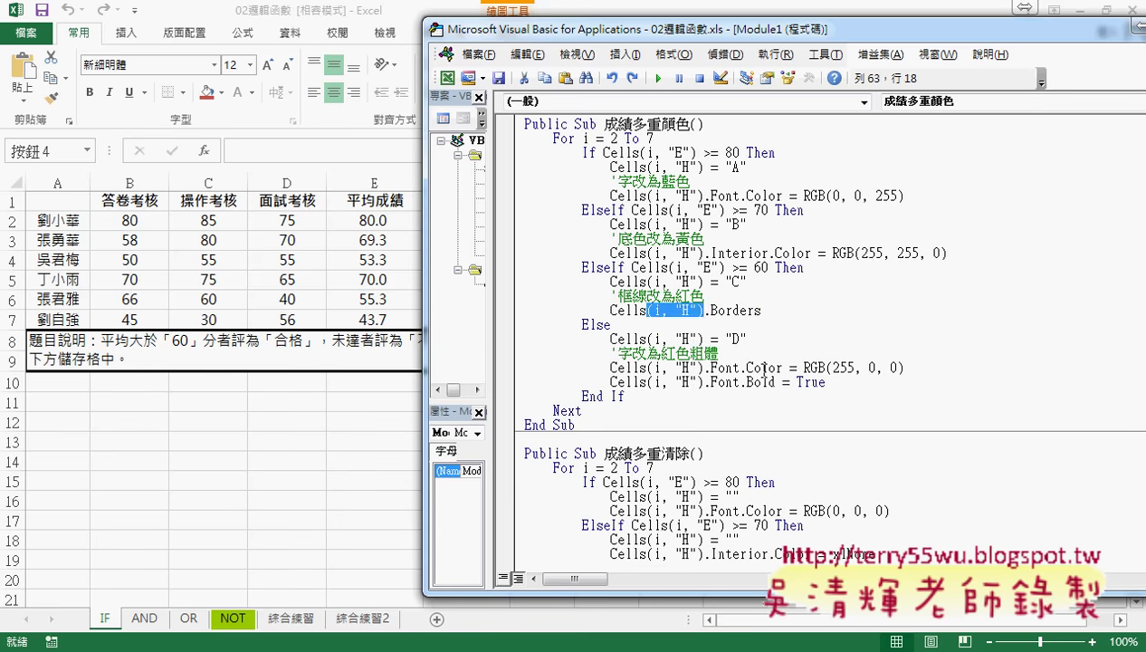
key(ctrl+z)
key(ctrl+z)
key(ctrl+z)
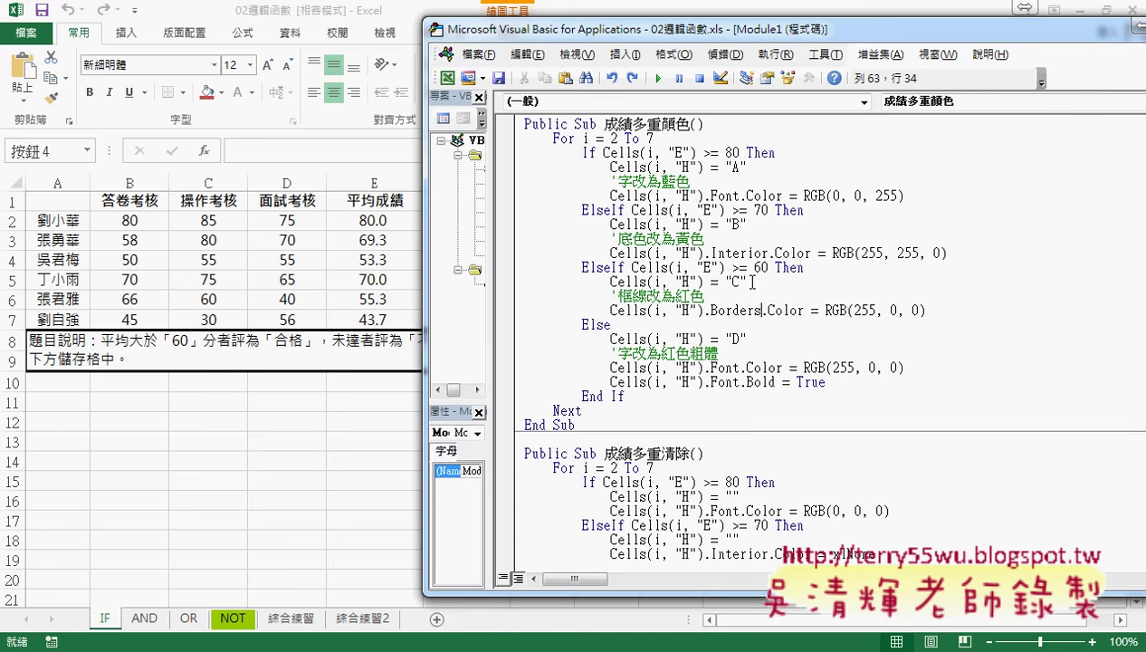
drag(809, 37, 1032, 45)
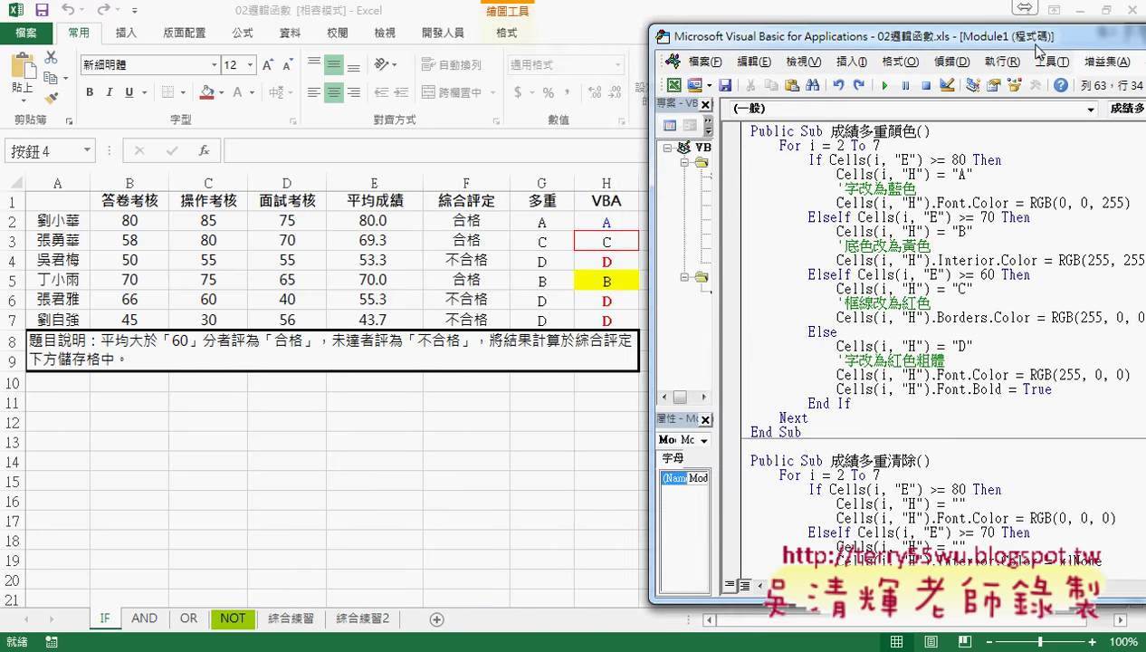
- Highlight the D-branch lines and replace the bold line's '= True' with '=false'
drag(993, 318, 937, 317)
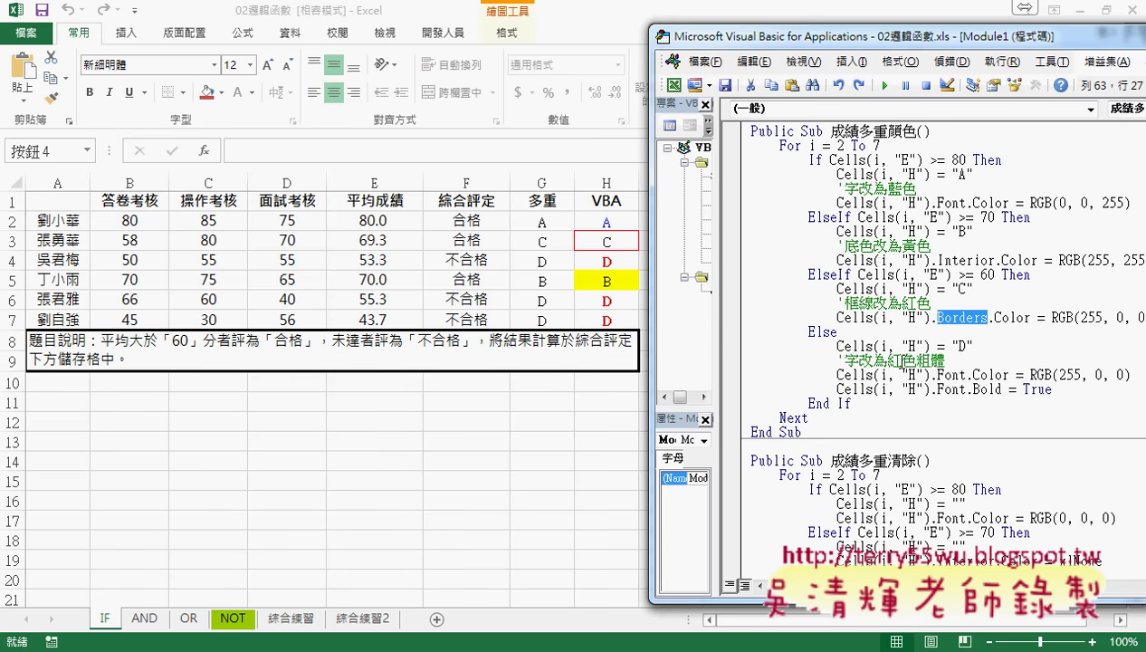
drag(887, 360, 944, 360)
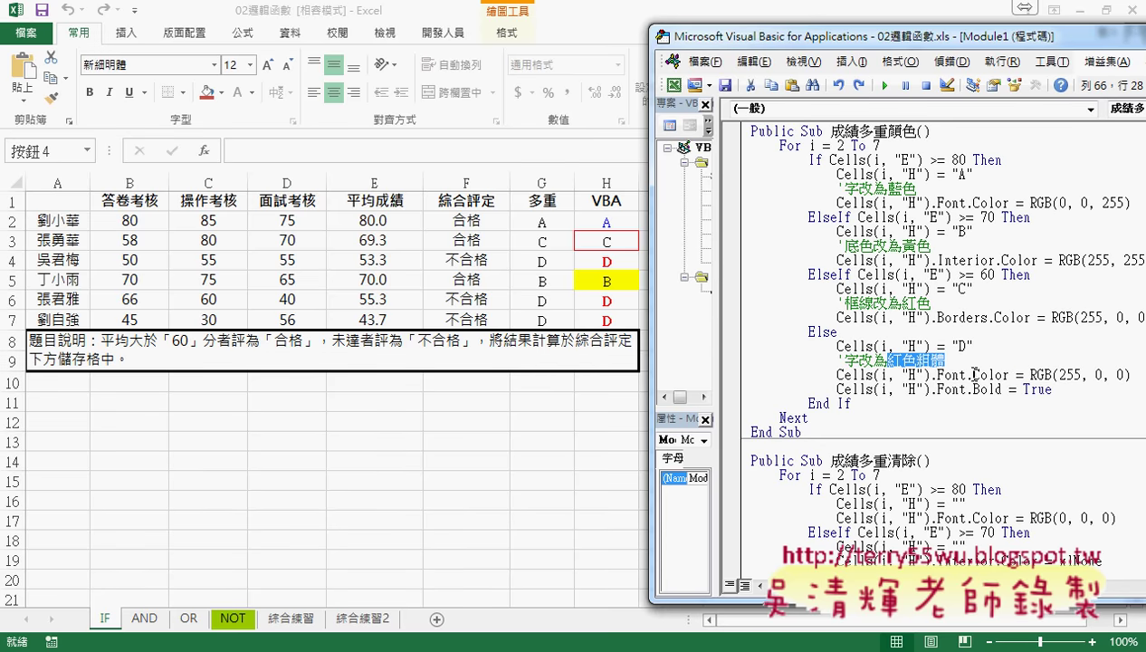
drag(974, 373, 1008, 373)
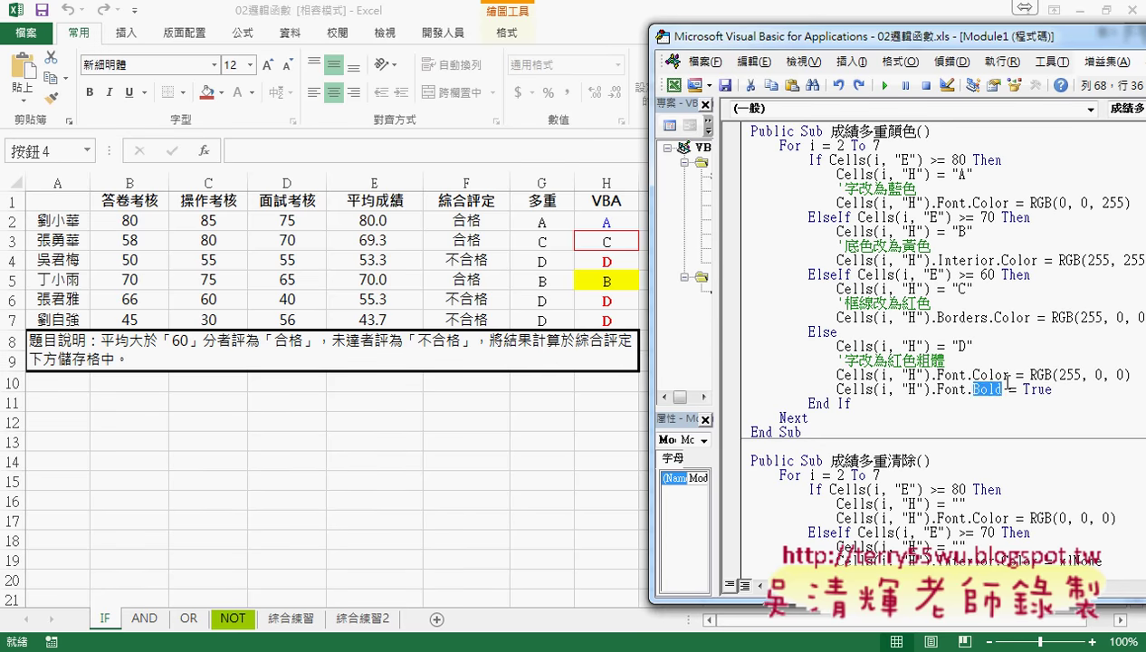
double_click(995, 373)
double_click(992, 389)
drag(1052, 388, 1007, 388)
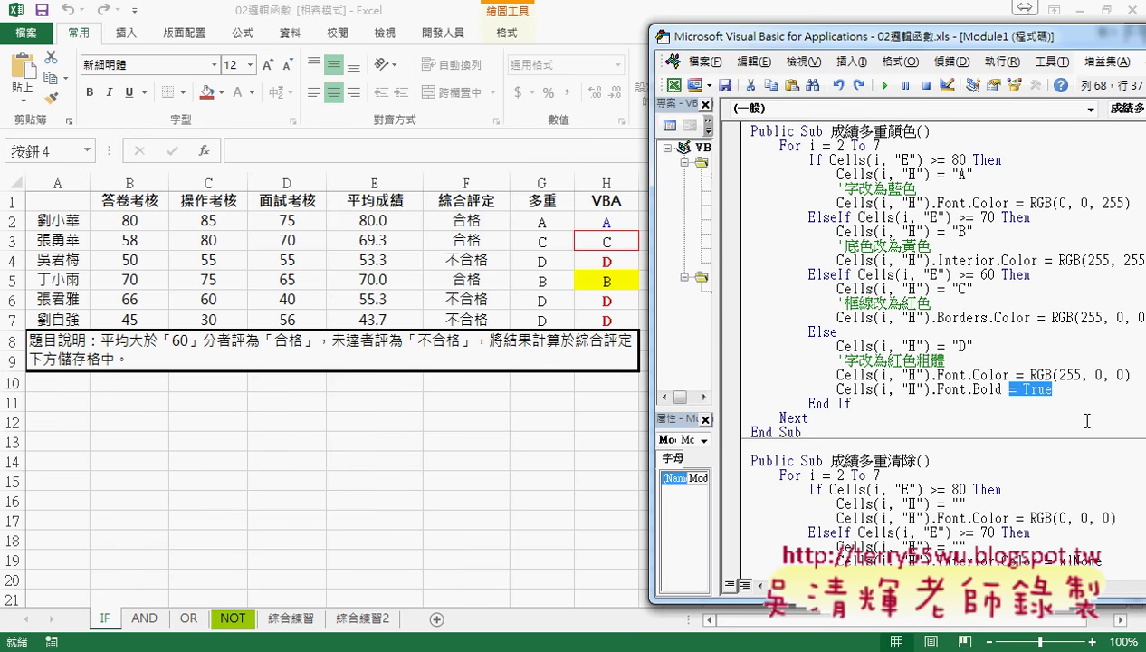
text(=fa)
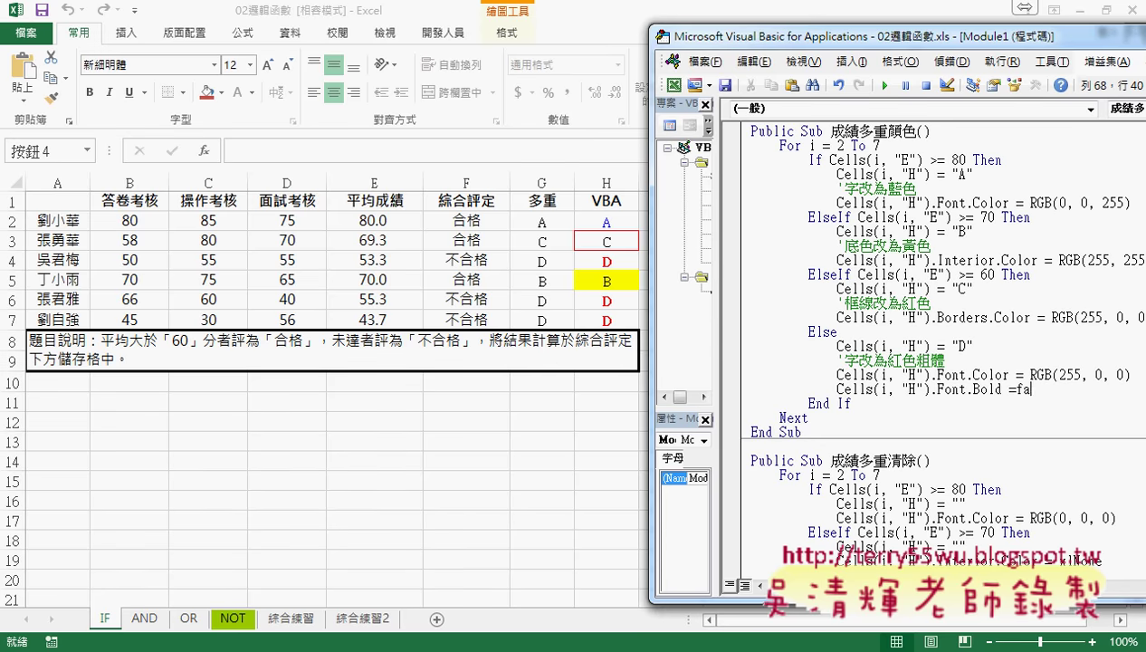
text(lse)
- Commit the bold edit, then rerun 清除 and 成績多重顏色 on the grade sheet
click(1063, 489)
click(838, 331)
scroll(974, 299, down, 1)
scroll(875, 337, down, 5)
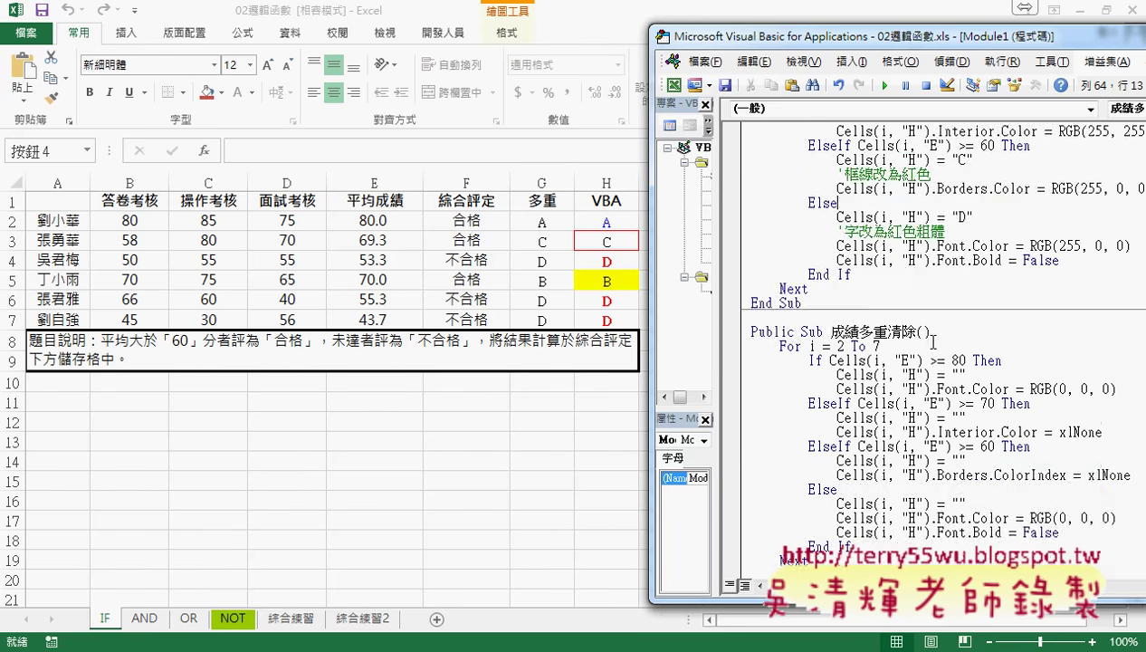
click(554, 506)
click(991, 381)
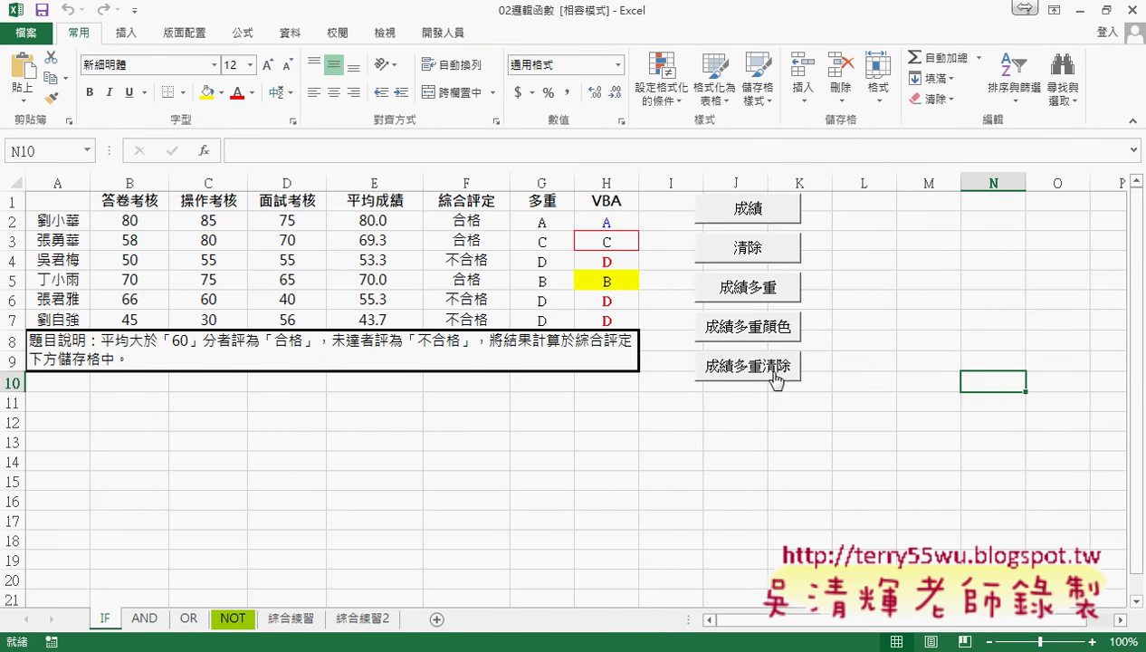
click(750, 250)
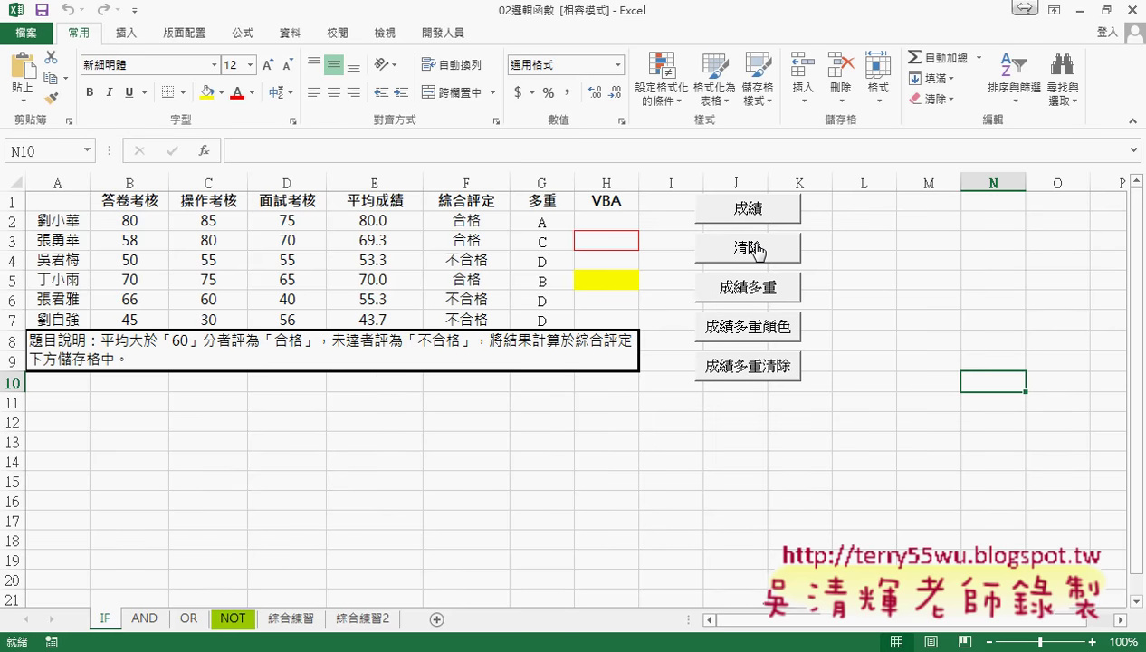
click(744, 322)
- Delete the grades in H2:H7, keeping fill and borders, and close the Clear menu unused
drag(612, 221, 634, 321)
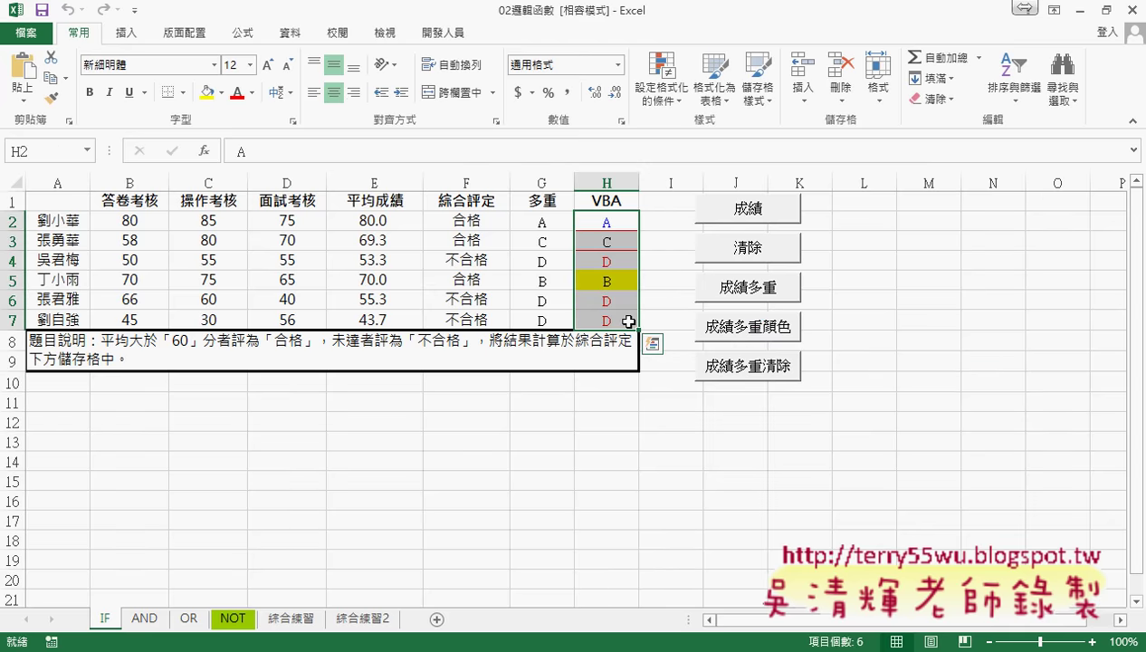
key(Delete)
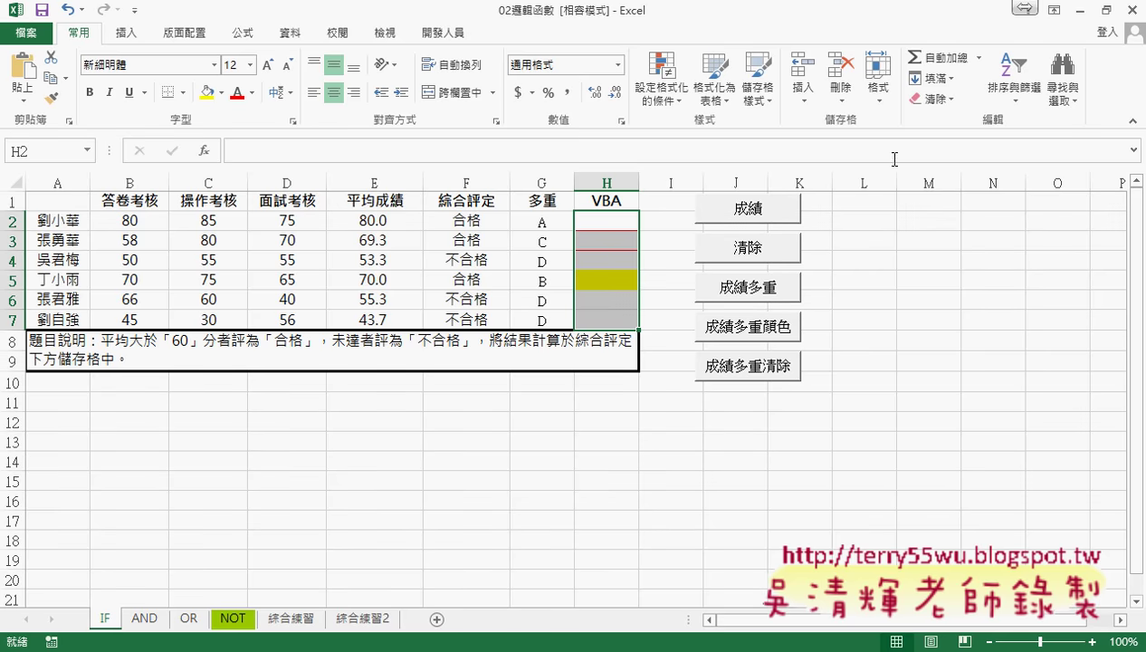
click(929, 105)
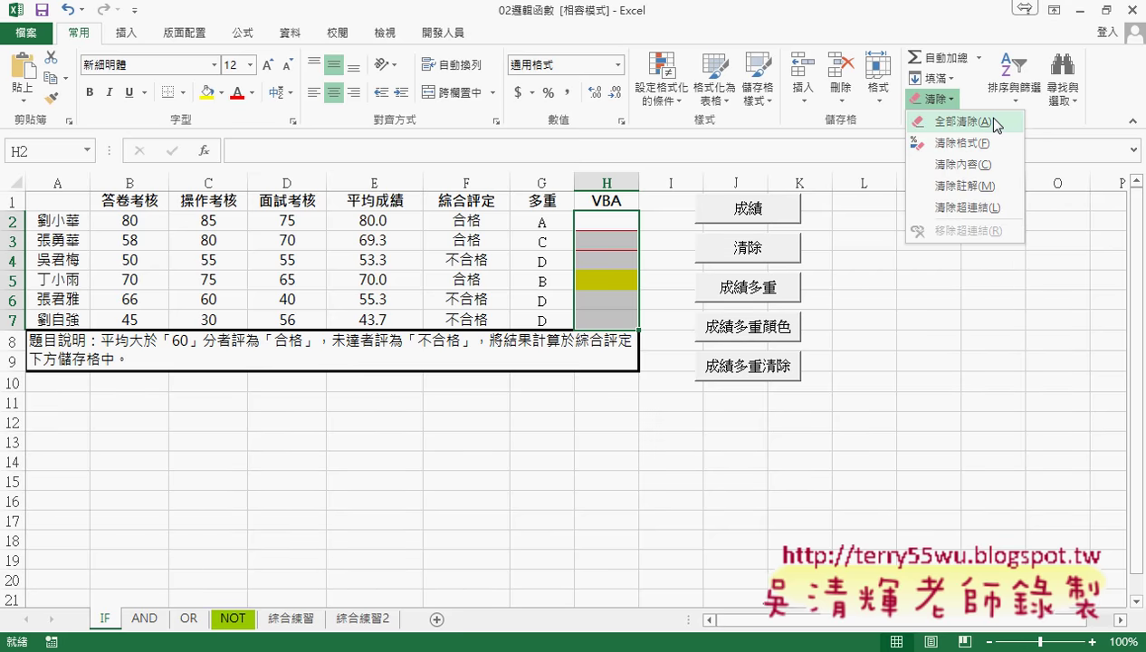
click(852, 423)
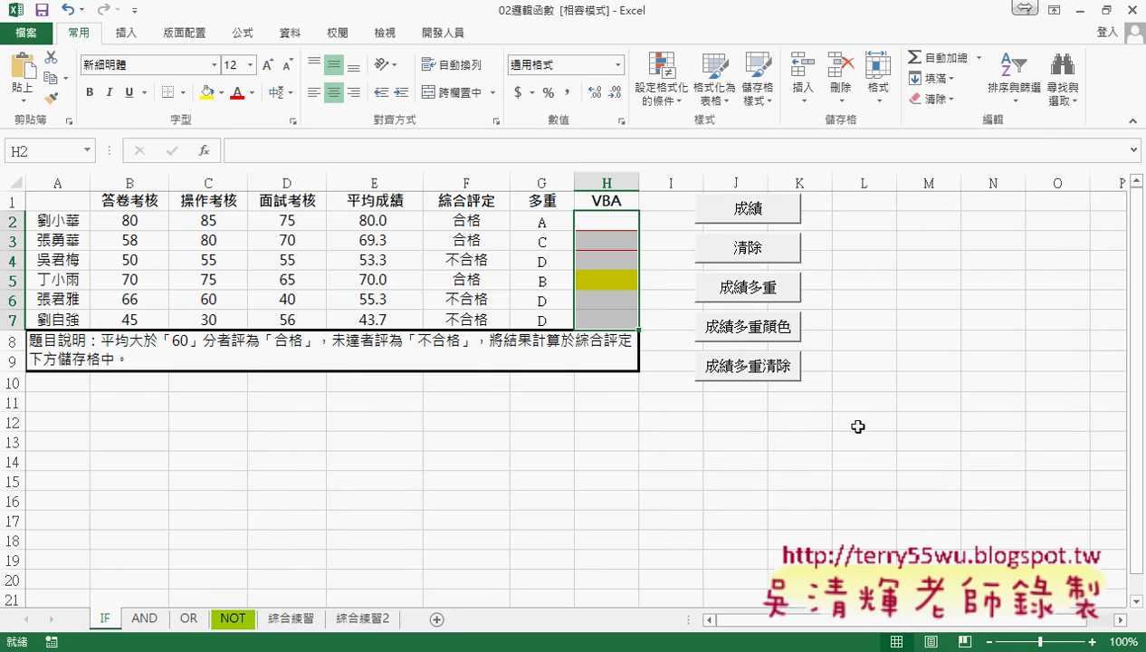
right_click(775, 371)
click(835, 512)
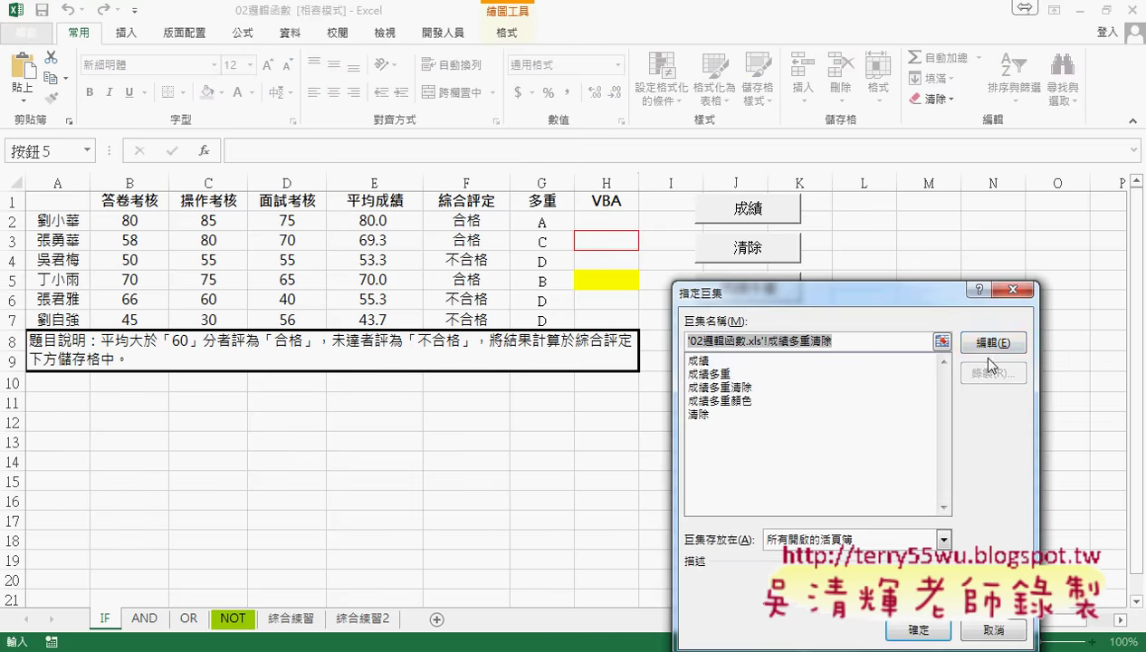
click(980, 344)
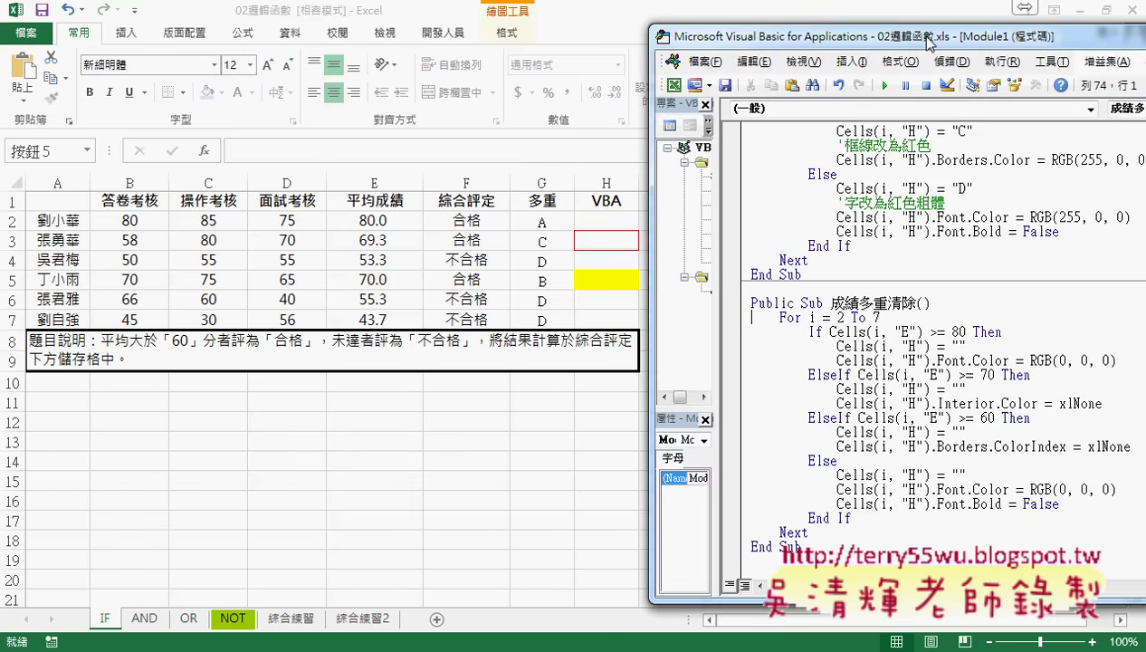
mouse_move(926, 38)
mouse_down()
mouse_move(794, 32)
mouse_move(740, 48)
mouse_up()
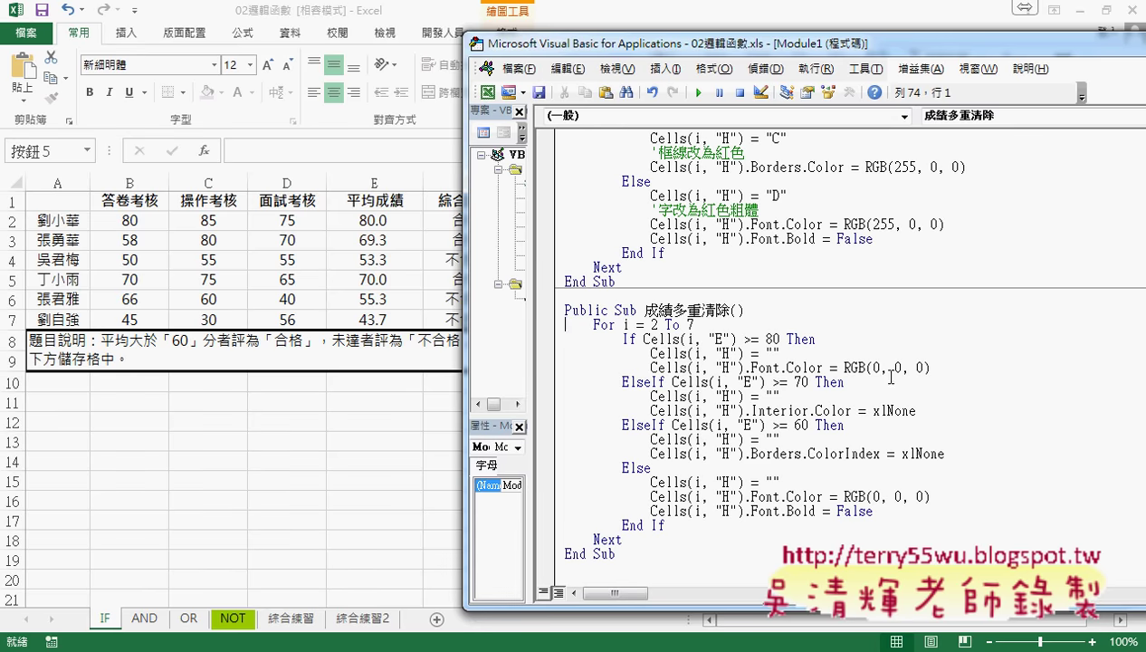
drag(931, 368, 844, 368)
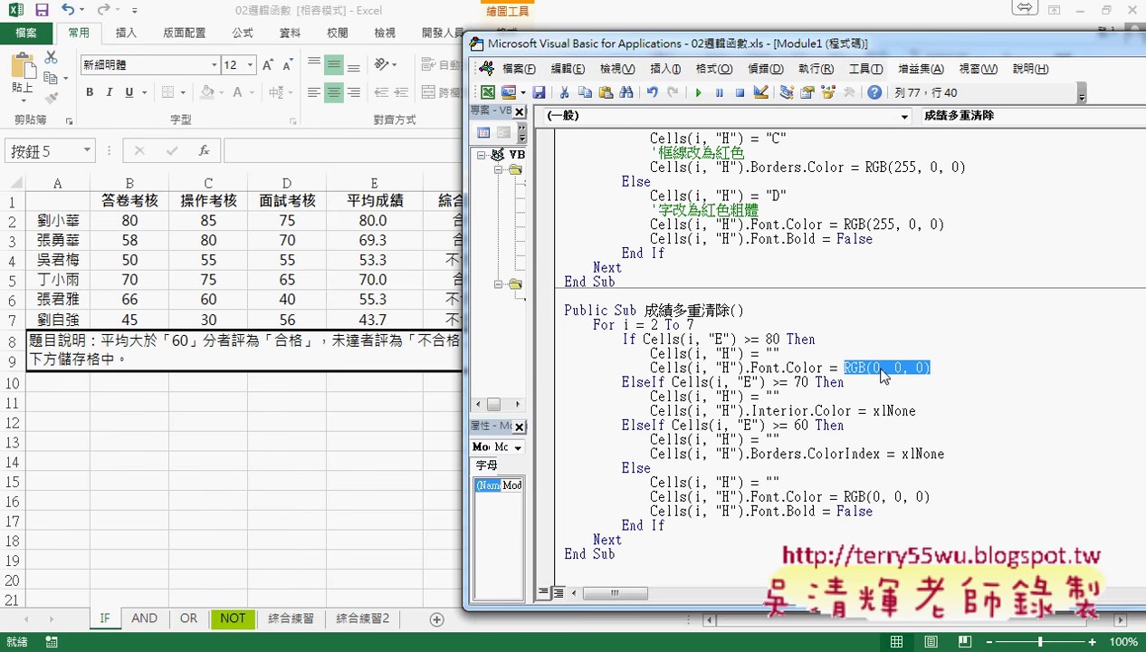
- Rerun the 成績多重顏色 macro so column H shows coloured grades A, C, D, B, D, D
click(411, 422)
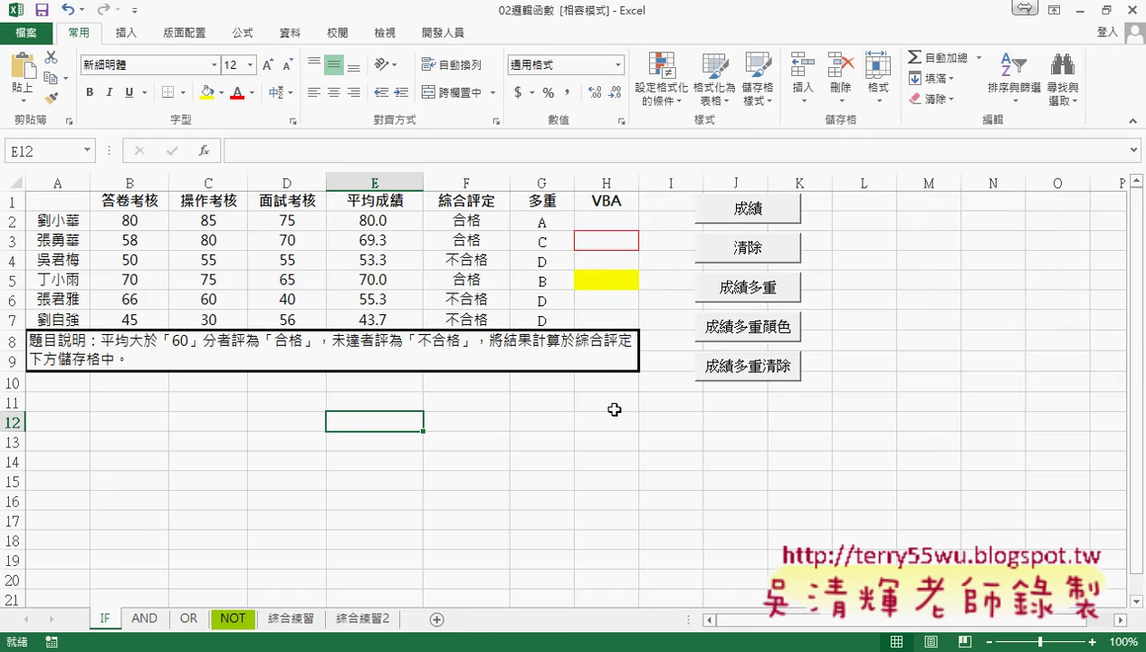
click(762, 337)
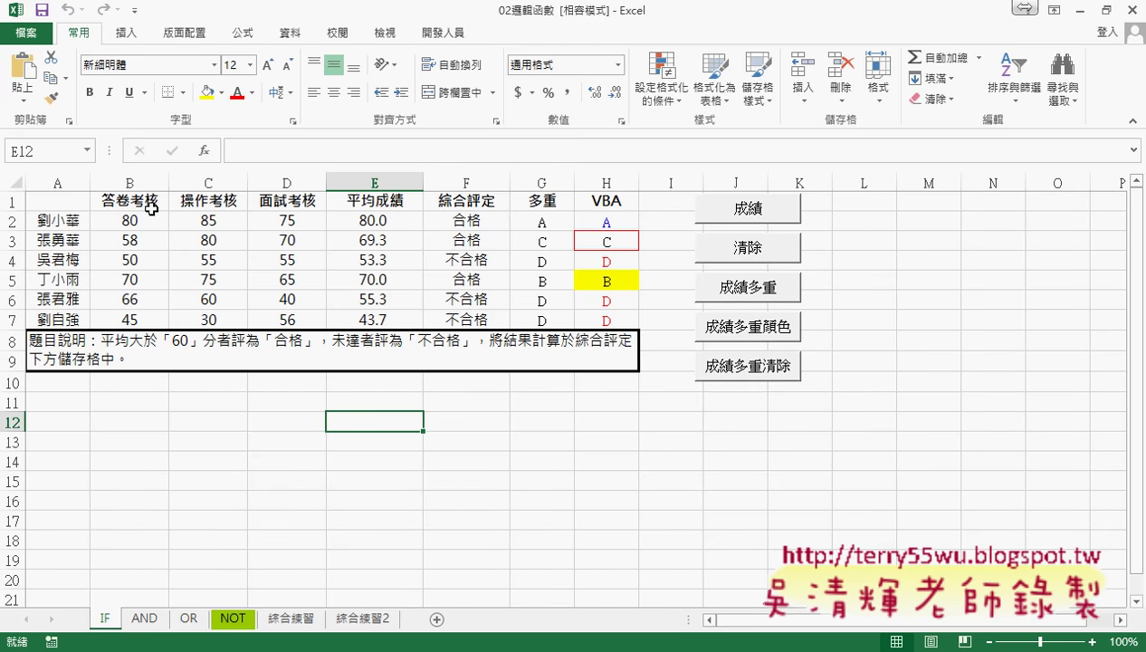
click(447, 36)
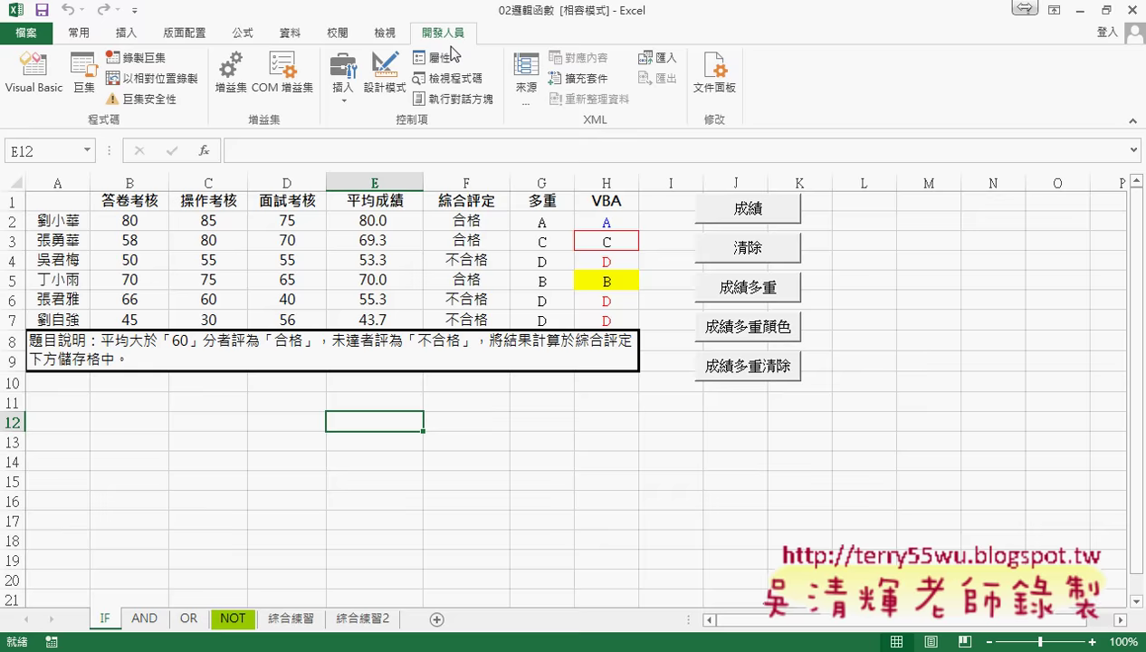
- Open the VBA code editor and move its window right so column H stays visible
click(55, 91)
drag(802, 50, 947, 47)
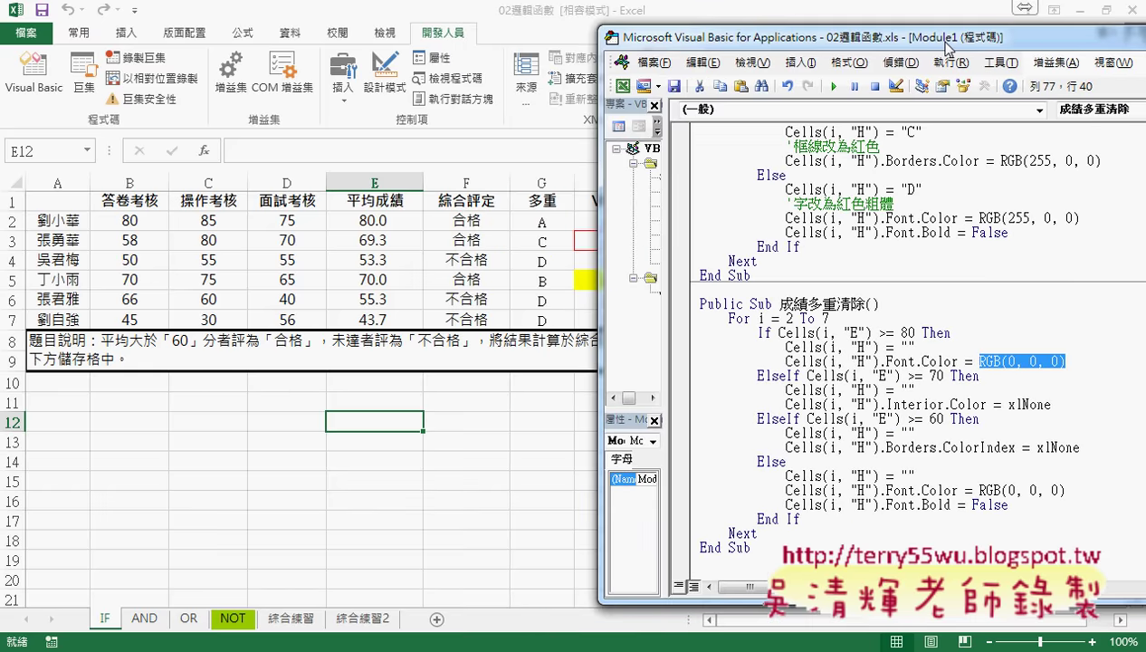
drag(784, 49, 836, 46)
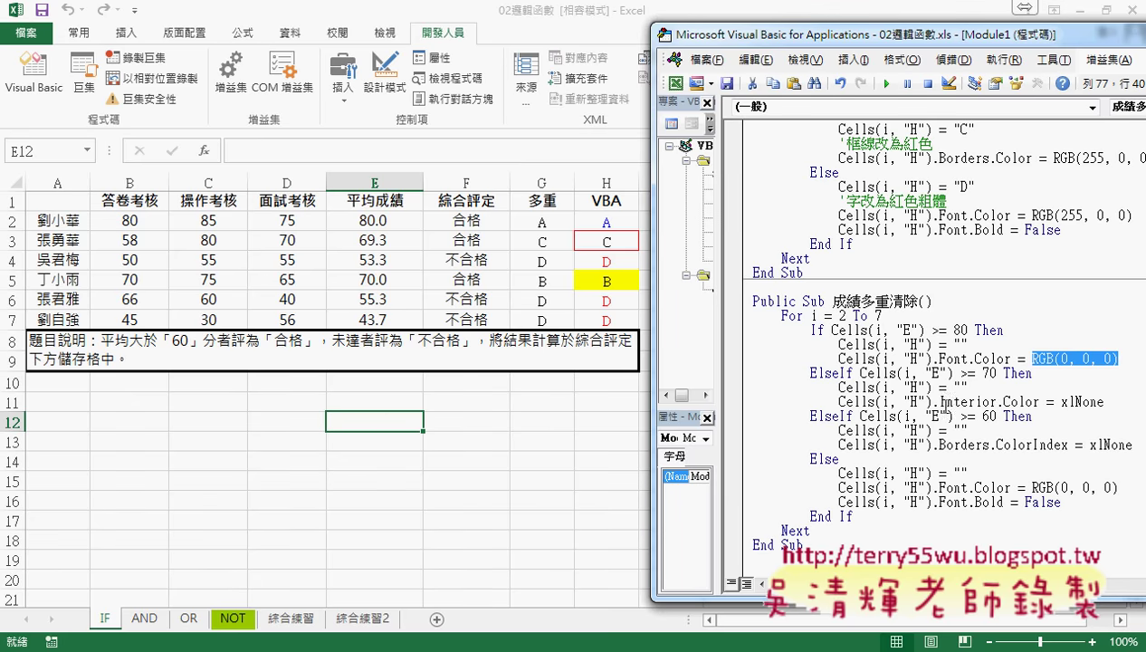
- Review the 成績多重清除 code's Interior.Color, Borders and RGB lines, then run it to blank column H
drag(939, 401, 1041, 401)
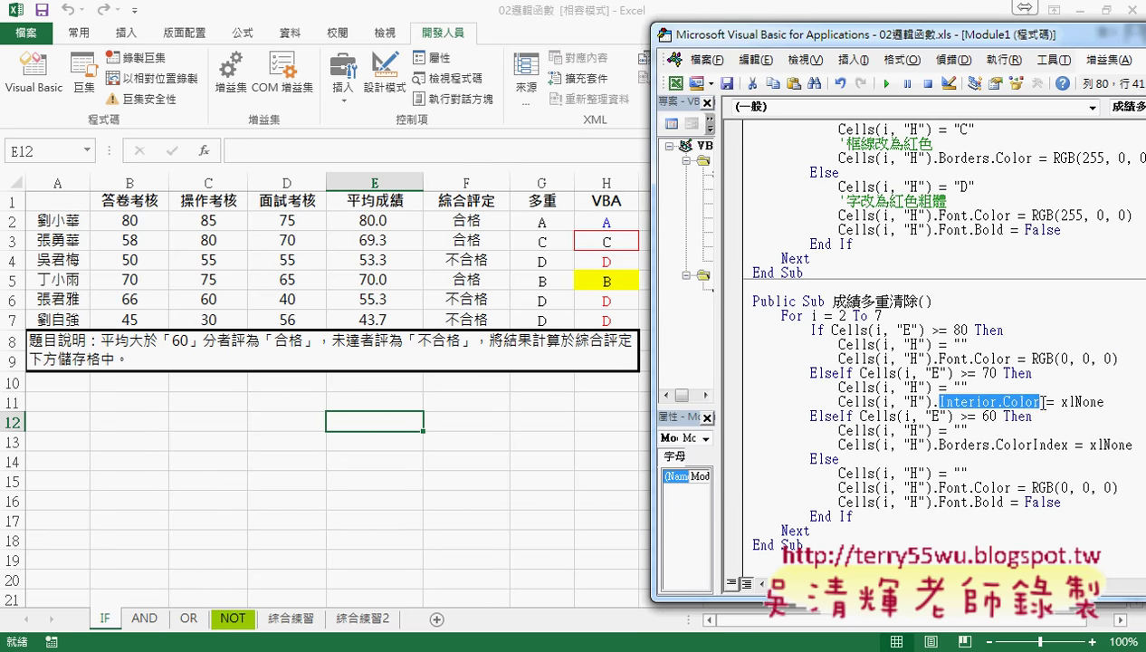
drag(1061, 401, 1105, 401)
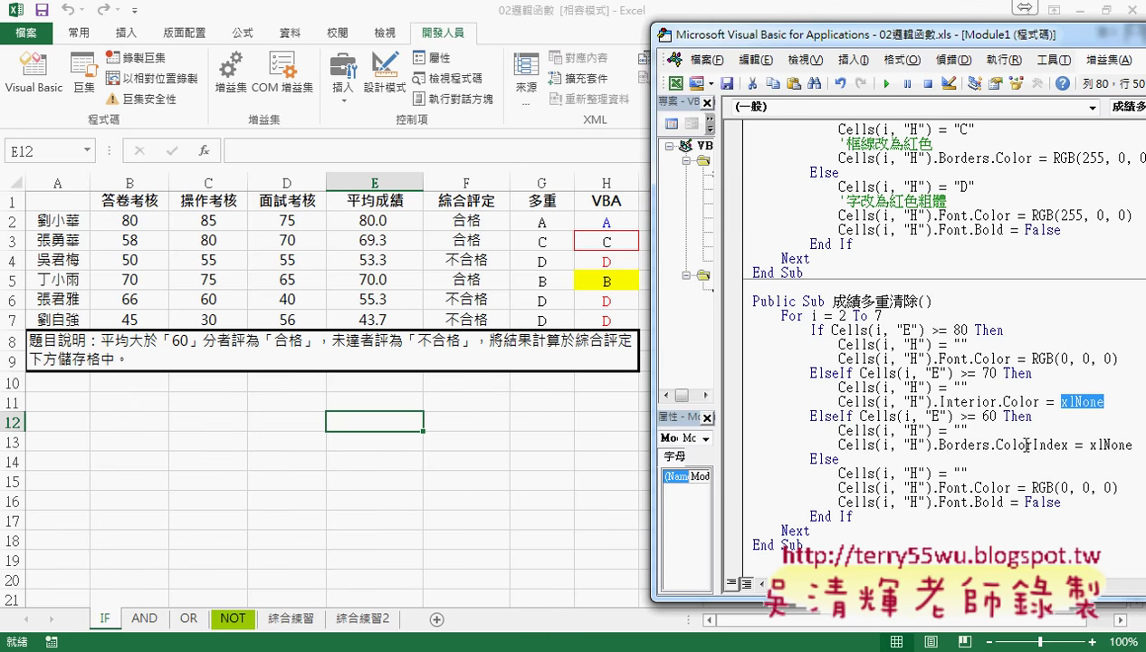
drag(940, 444, 993, 447)
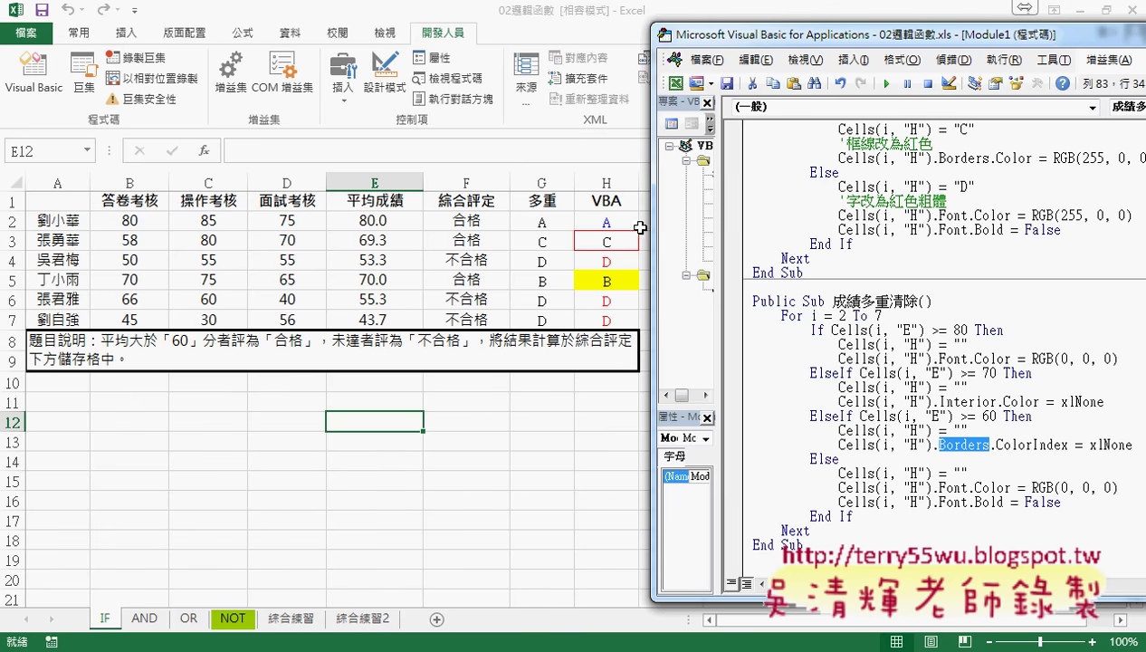
drag(1069, 444, 1033, 446)
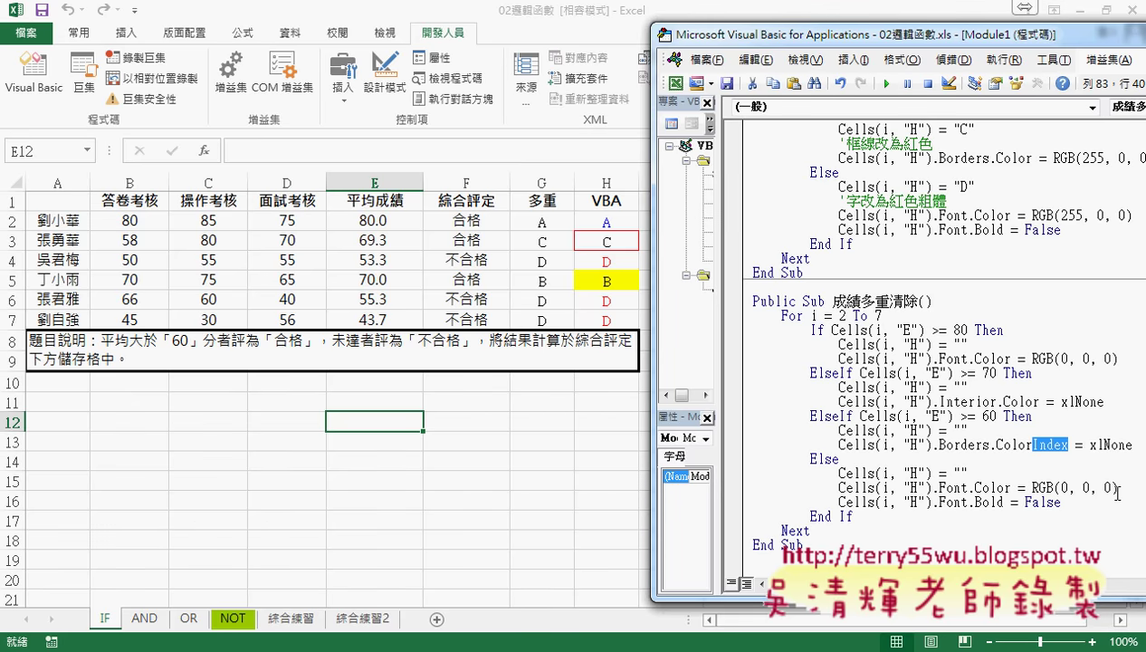
mouse_move(1119, 487)
mouse_down()
mouse_move(1031, 487)
mouse_move(1027, 502)
mouse_up()
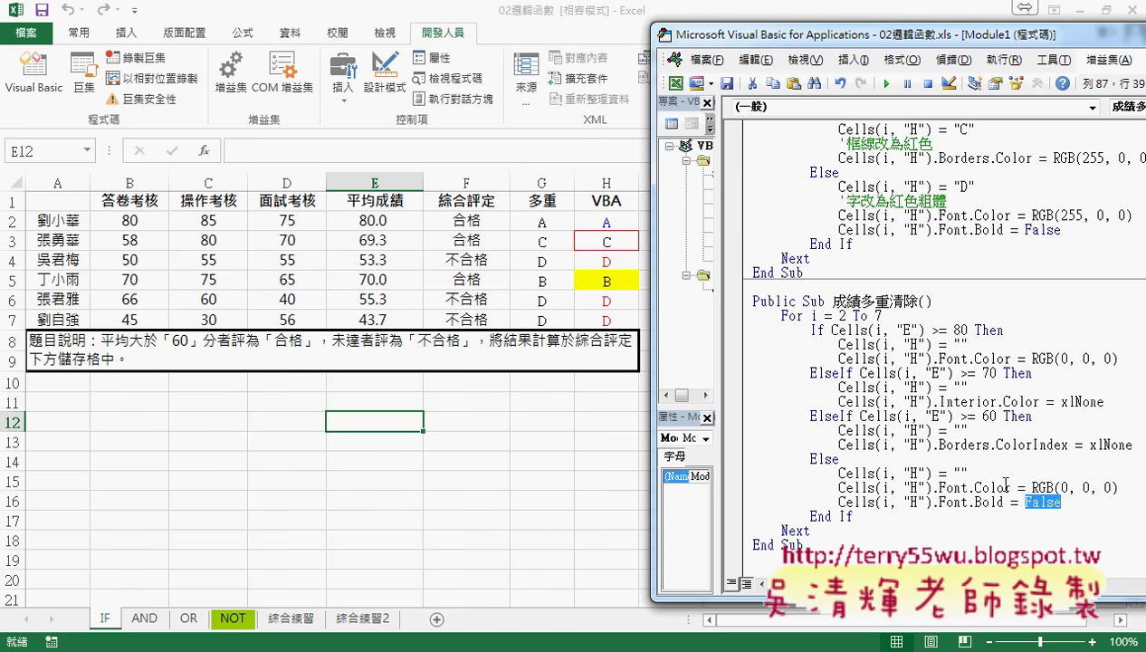
click(913, 416)
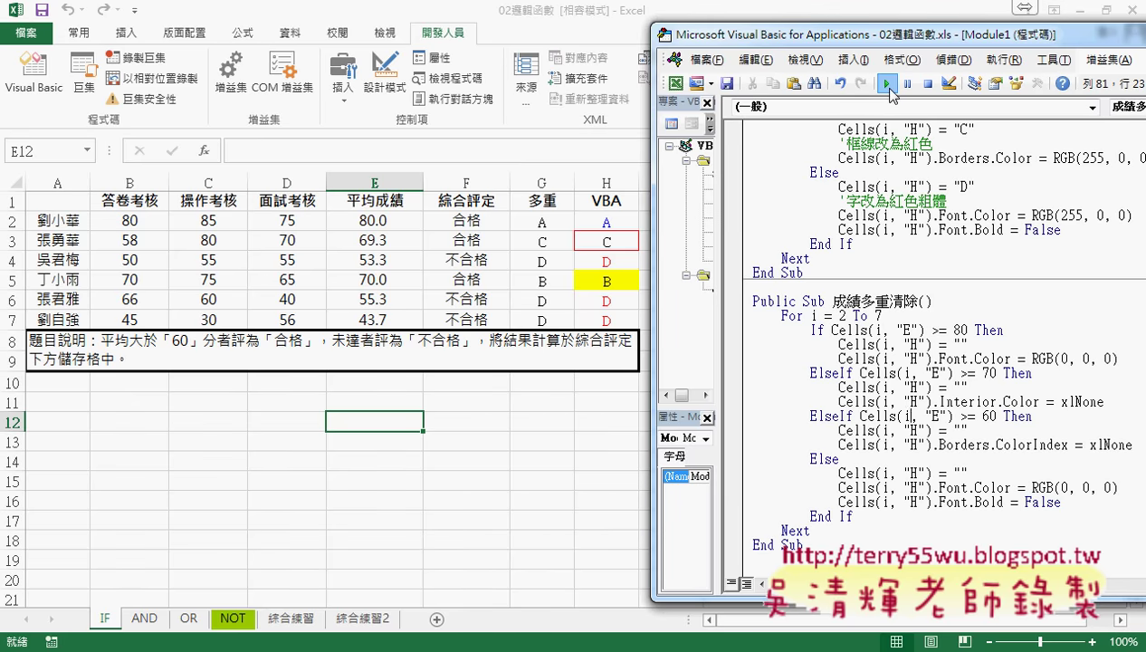
click(887, 84)
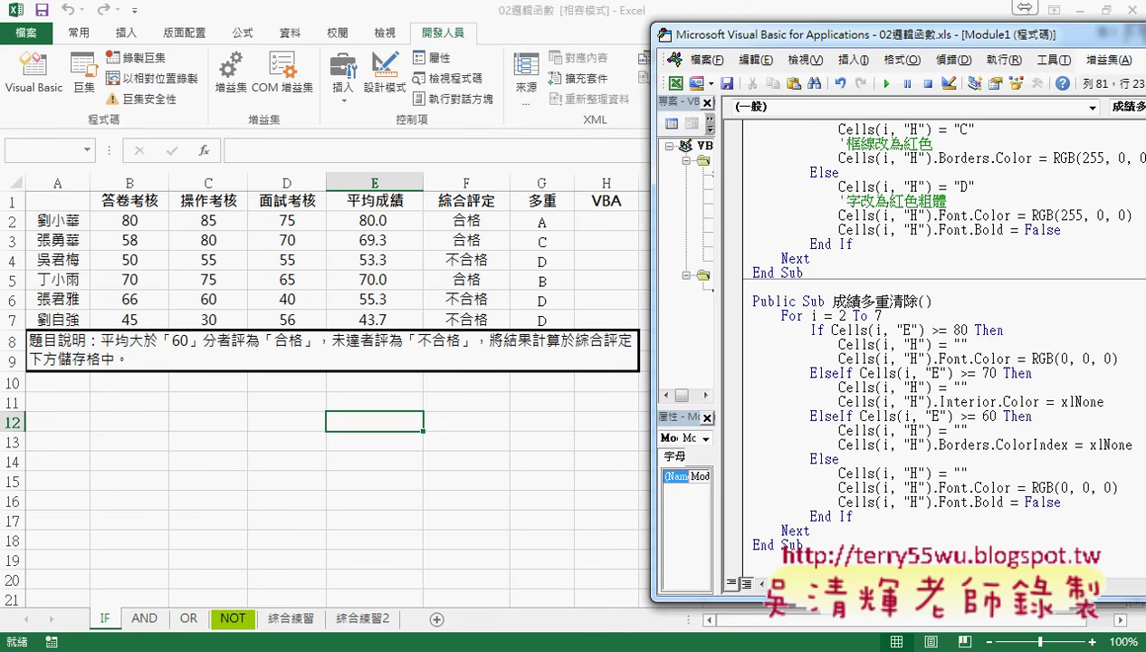
- Switch to the browser's 程式碼.docx document and scroll back to the top of the VBA code
click(202, 588)
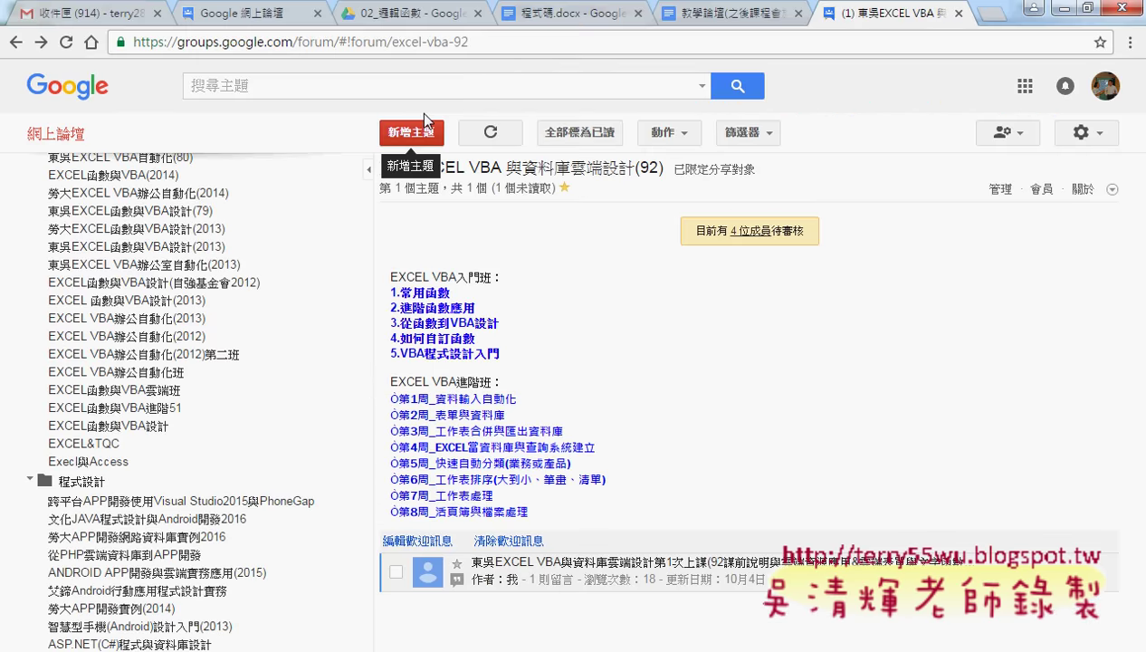
click(583, 14)
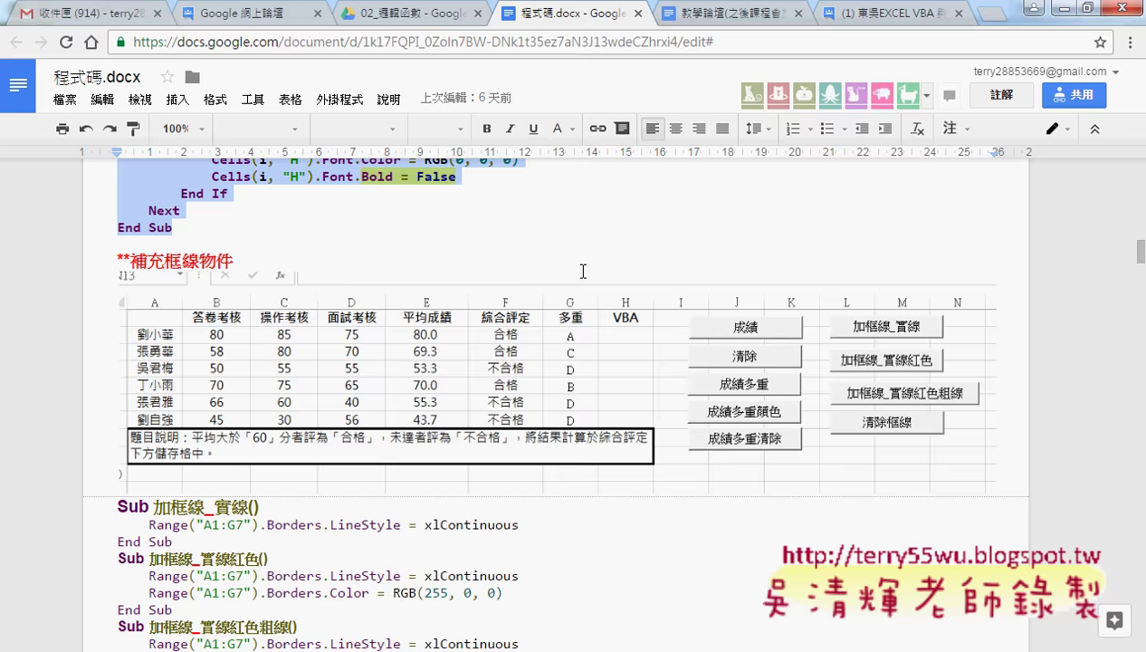
scroll(589, 271, down, 1)
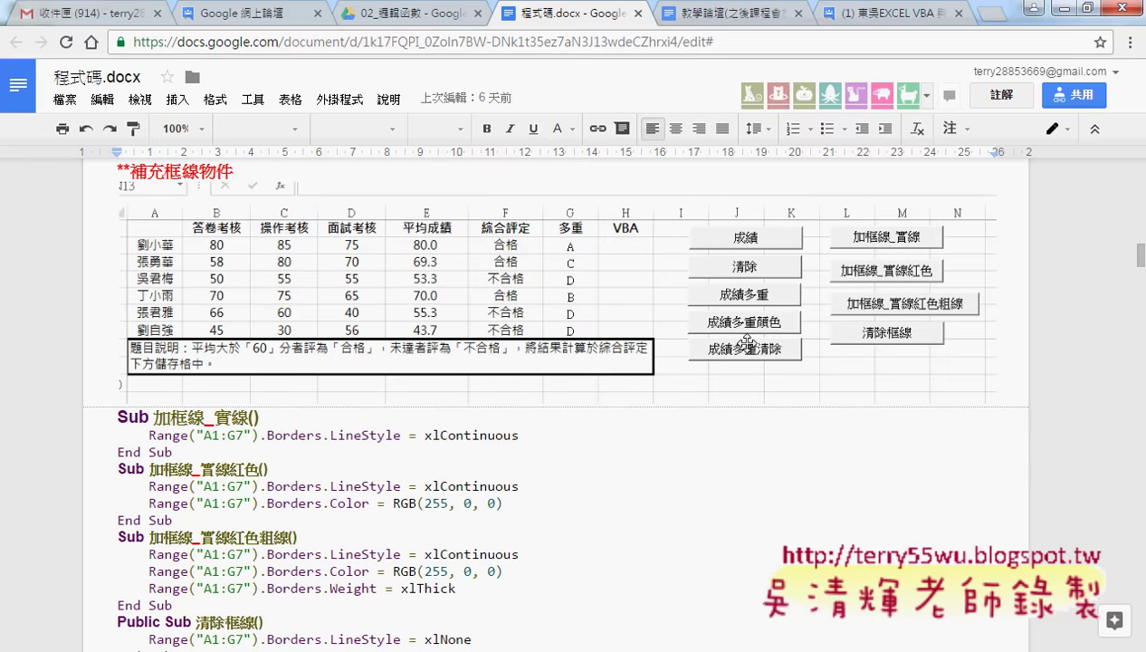
scroll(746, 341, down, 2)
scroll(745, 342, down, 2)
scroll(746, 346, up, 5)
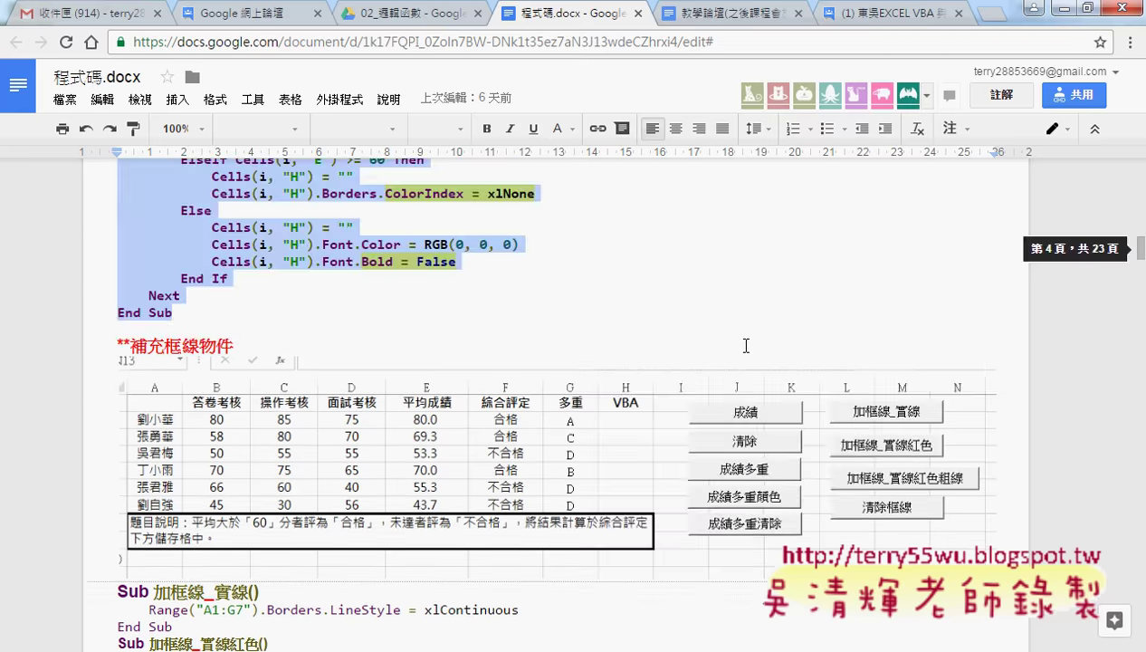
scroll(746, 346, up, 3)
scroll(746, 346, up, 3)
scroll(746, 346, up, 3)
scroll(746, 345, up, 4)
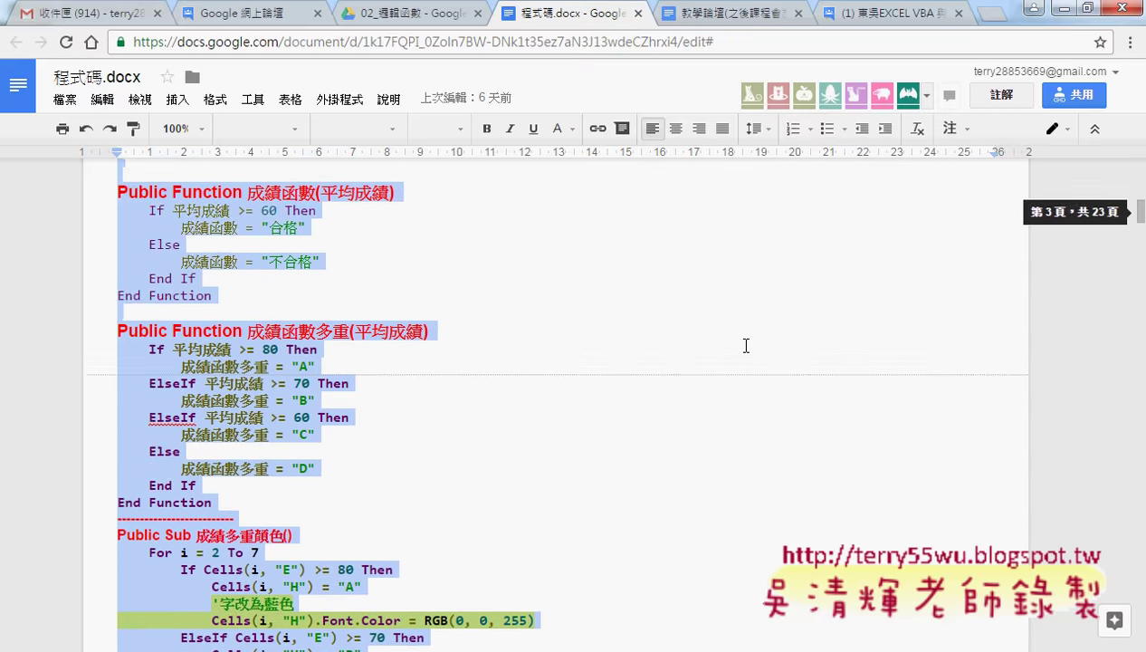
scroll(745, 346, up, 2)
scroll(746, 346, up, 2)
scroll(745, 345, up, 1)
scroll(746, 346, up, 2)
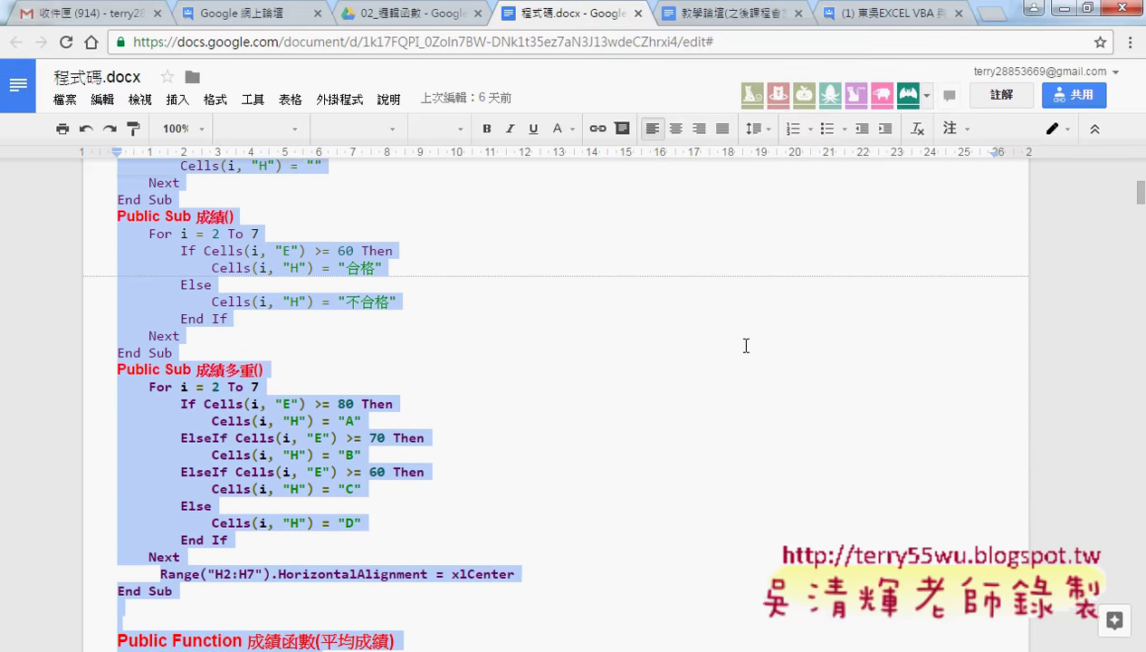
scroll(745, 346, up, 1)
scroll(746, 345, up, 1)
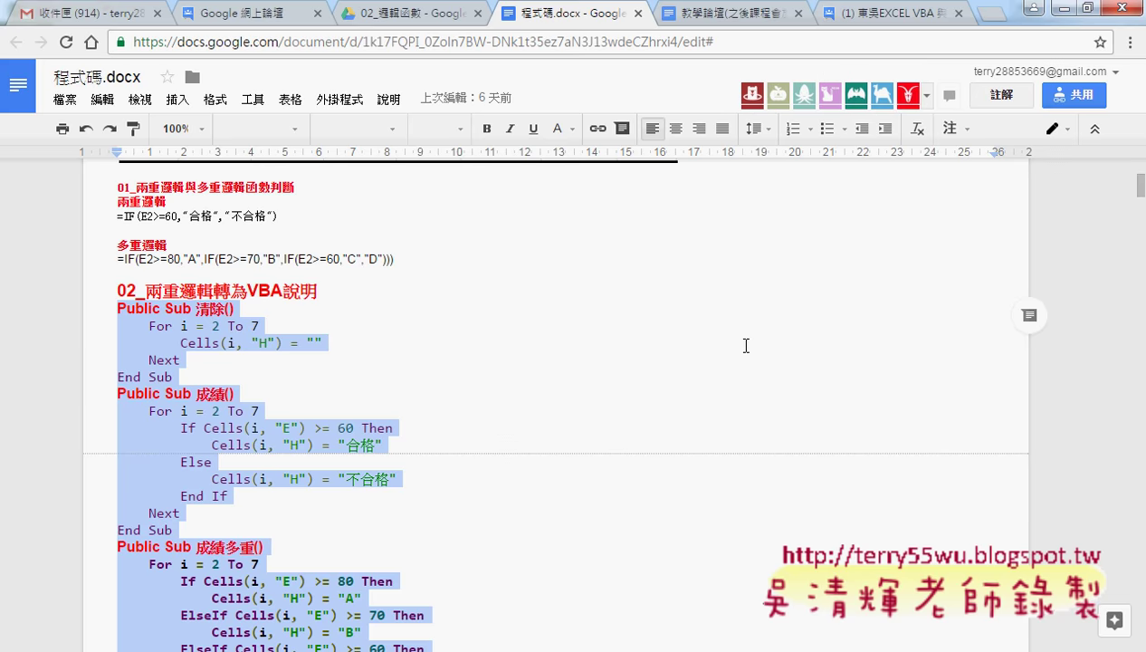
- Cut the 成績函數 and 成績函數多重 Public Function blocks out of the document
click(323, 318)
scroll(376, 417, down, 2)
scroll(436, 426, down, 2)
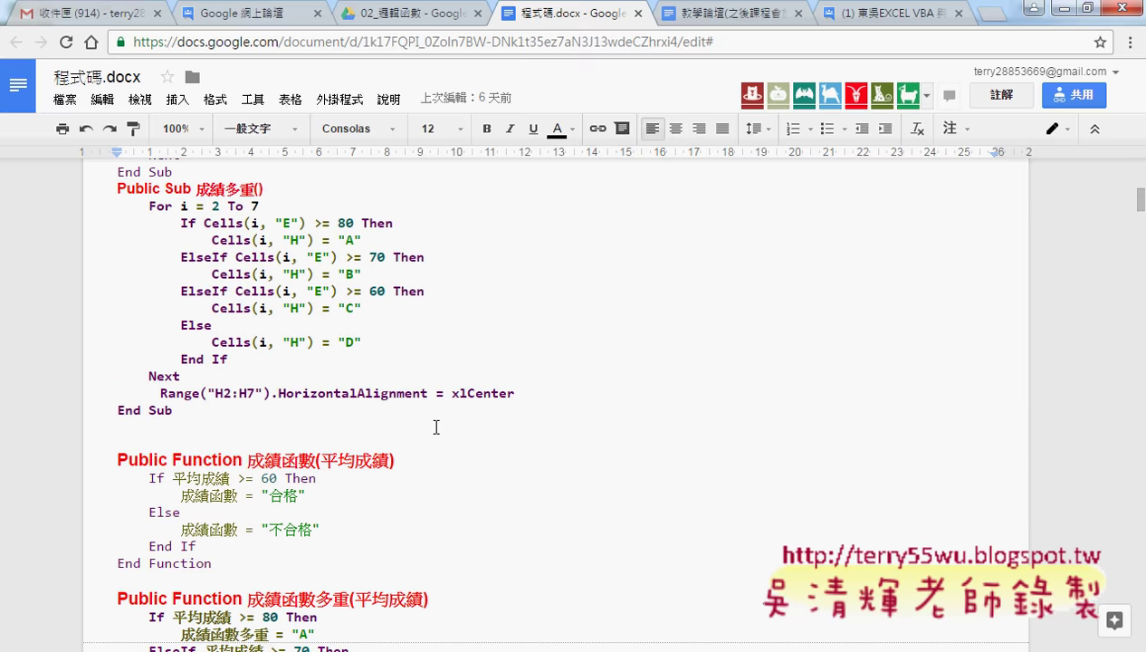
scroll(435, 427, down, 1)
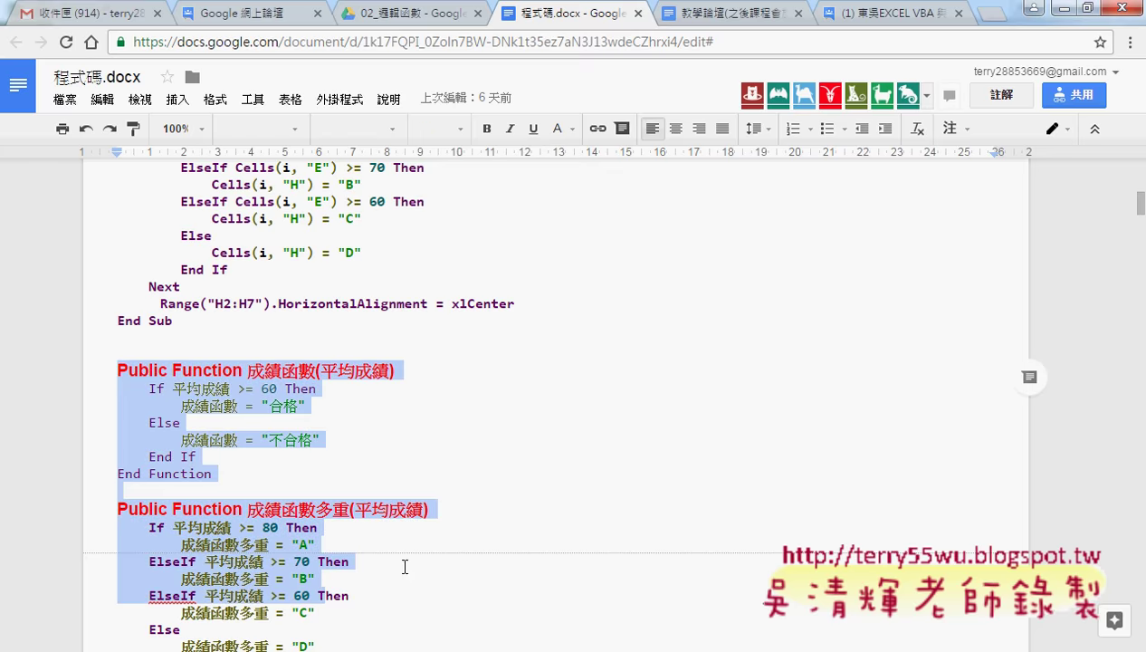
drag(111, 366, 405, 567)
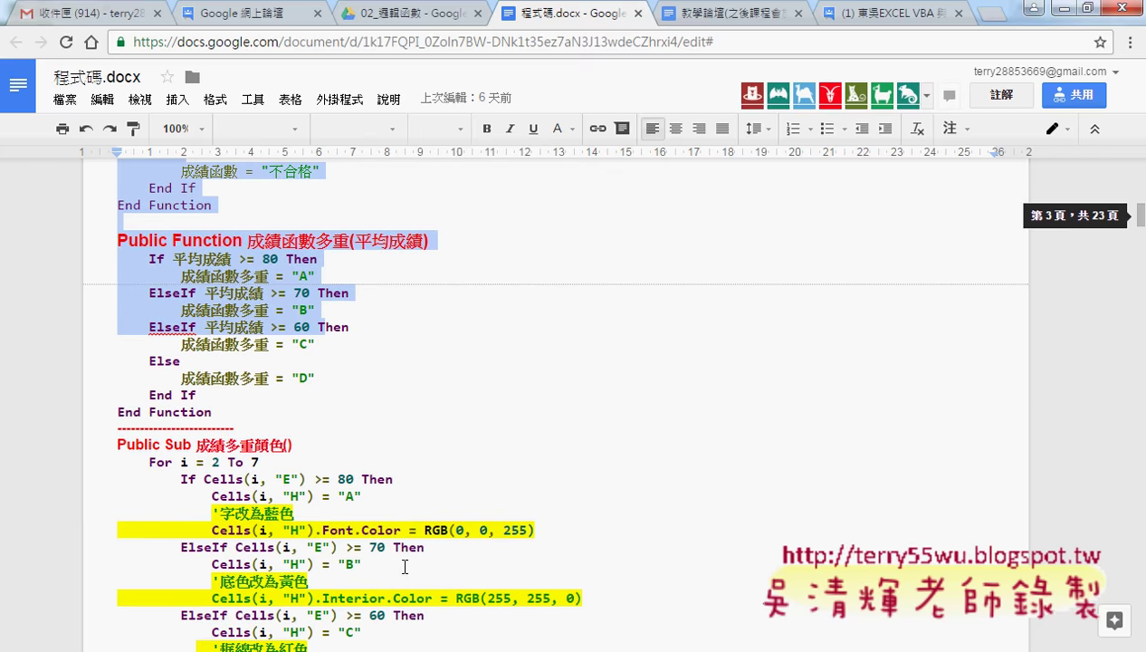
shift+click(235, 416)
key(Delete)
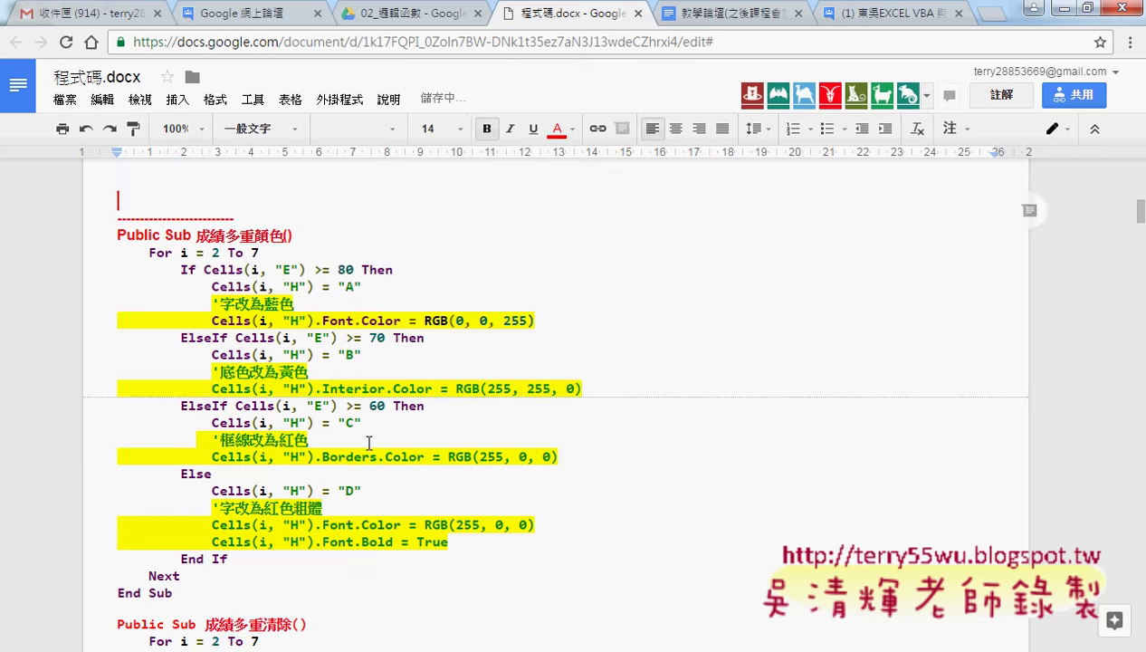
- Delete the leftover blank lines and the dashed separator line
key(BackSpace)
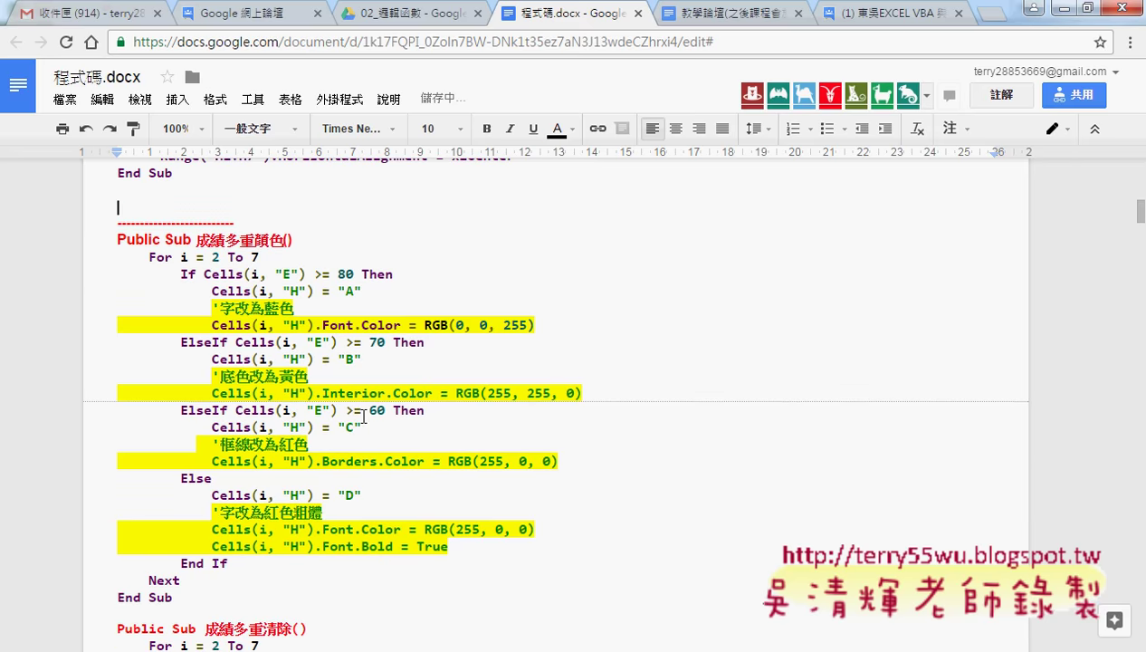
key(BackSpace)
key(BackSpace)
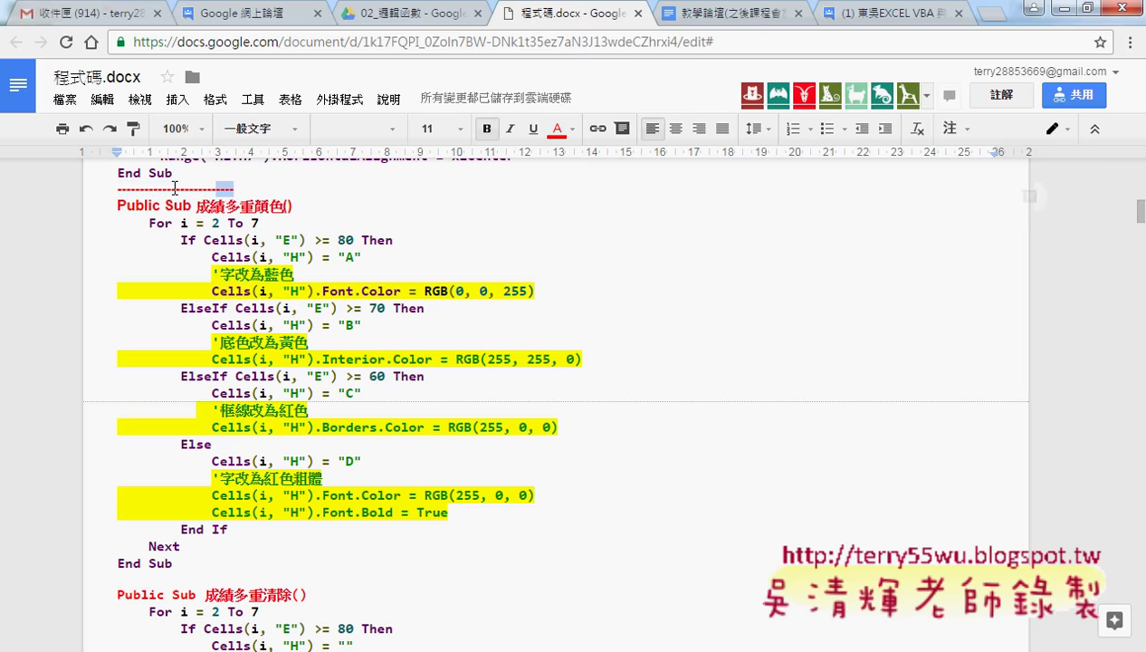
drag(233, 188, 96, 187)
key(Delete)
key(BackSpace)
- Paste the two functions after the 成績多重清除 sub's End Sub
scroll(345, 473, down, 4)
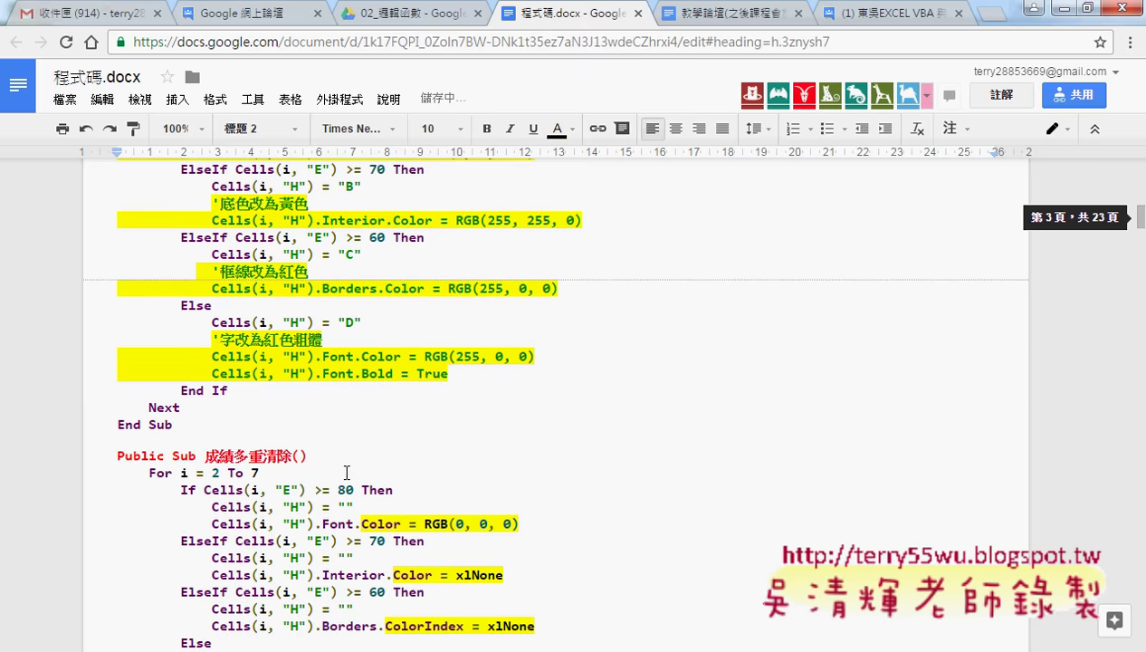
scroll(345, 472, down, 1)
click(194, 440)
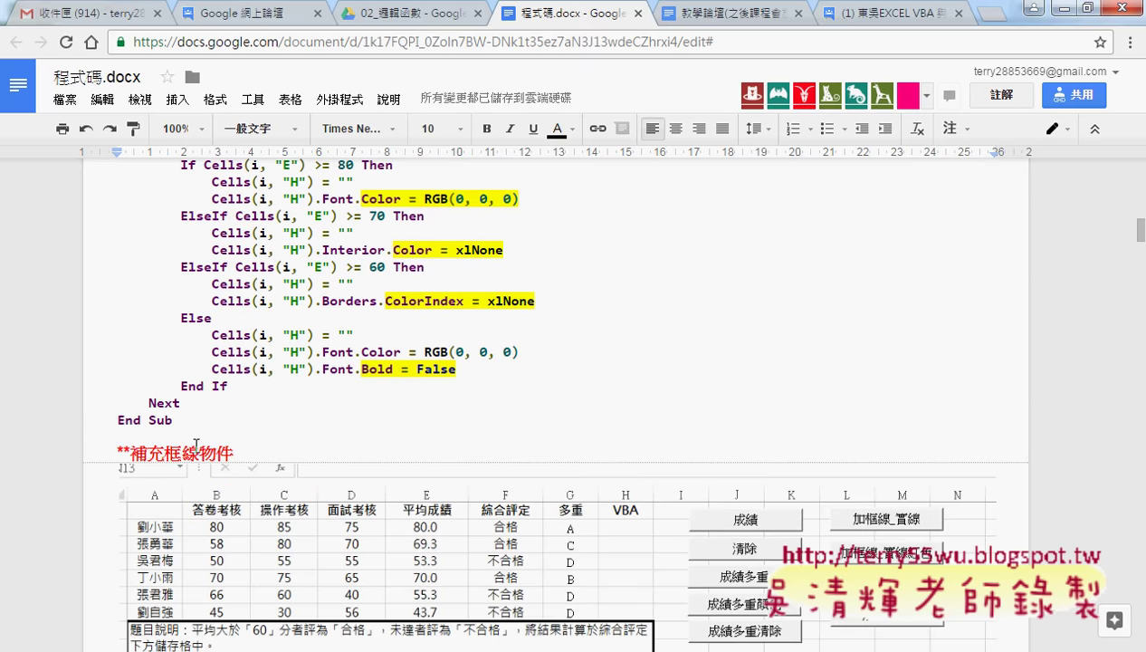
text(Public Function 成績函數(平均成績)     If 平均成績 >= 60 Then         成績函數 = "合格"     Else         成績函數 = "不合格"     End If End Function  Public Function 成績函數多重(平均成績)     If 平均成績 >= 80 Then         成績函數多重 = "A"     ElseIf 平均成績 >= 70 Then         成績函數多重 = "B"     ElseIf 平均成績 >= 60 Then         成績函數多重 = "C"     Else         成績函數多重 = "D"     End If End Function)
click(195, 262)
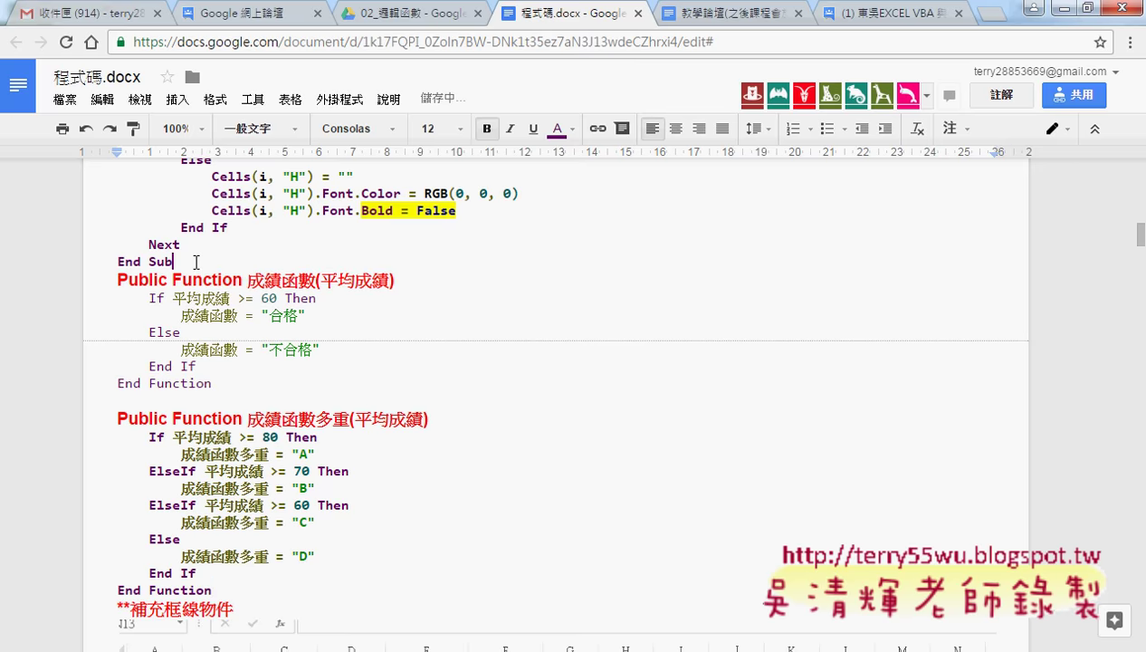
- Show the 促銷內容 promotional emails in the Gmail inbox
scroll(246, 346, down, 3)
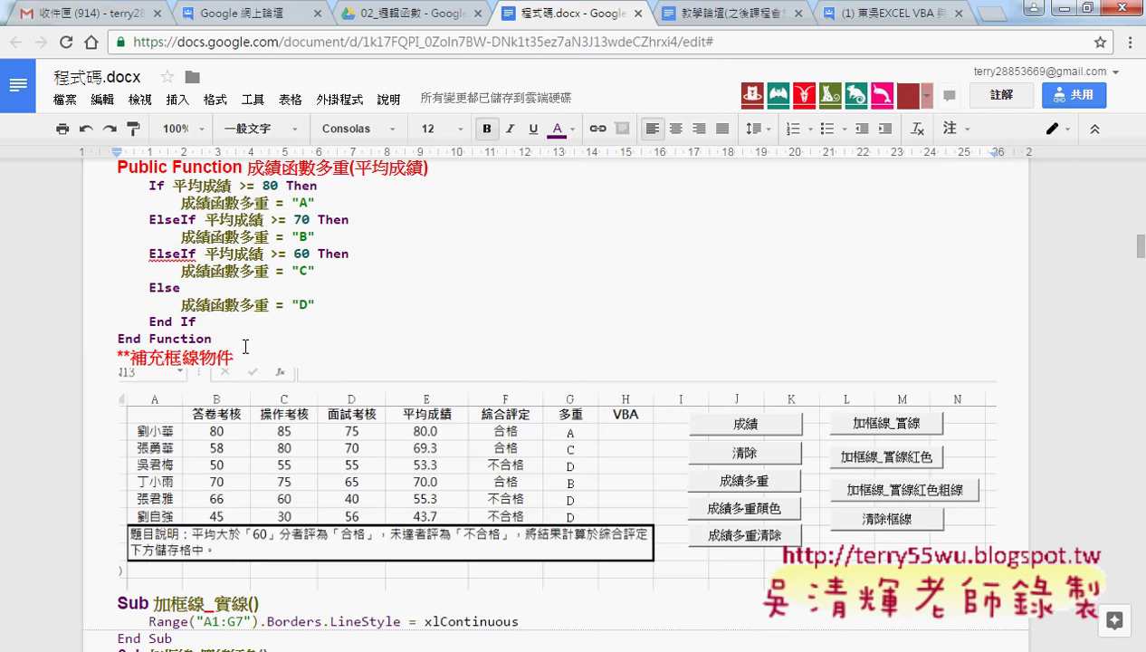
scroll(274, 412, down, 5)
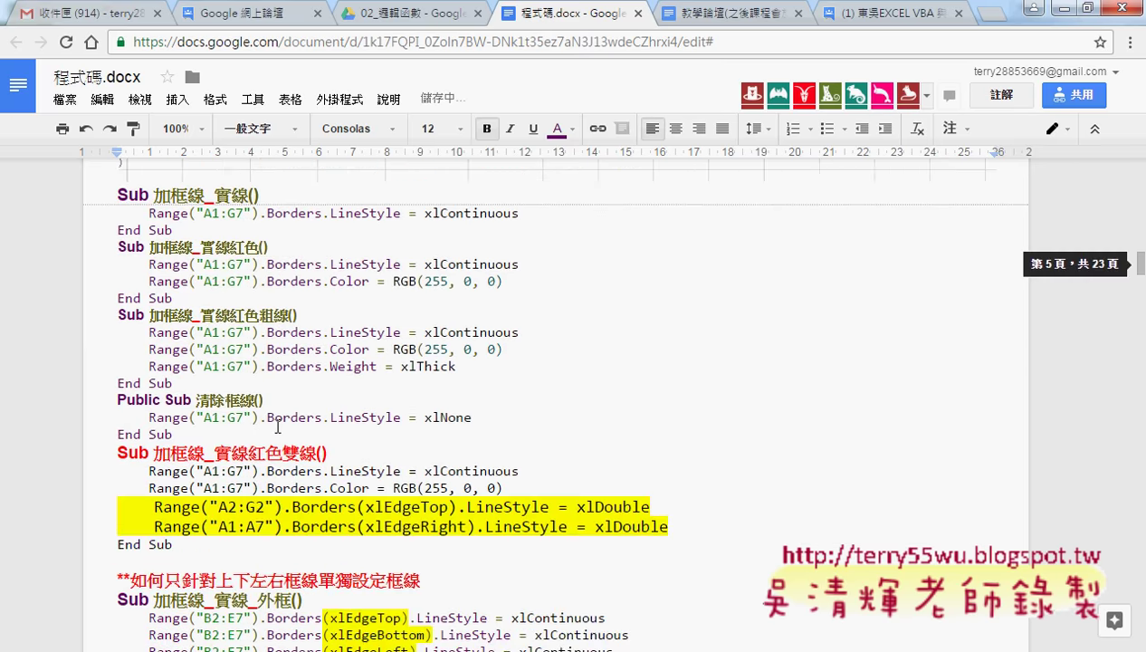
scroll(277, 425, down, 3)
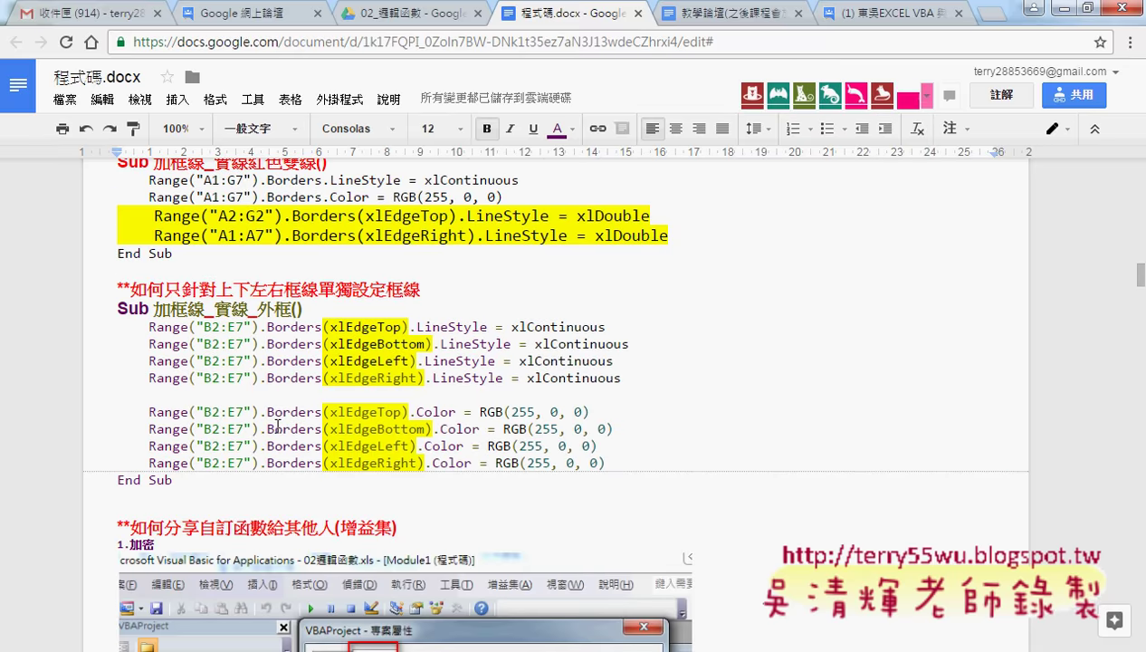
scroll(277, 426, down, 2)
scroll(276, 426, down, 2)
scroll(276, 426, down, 3)
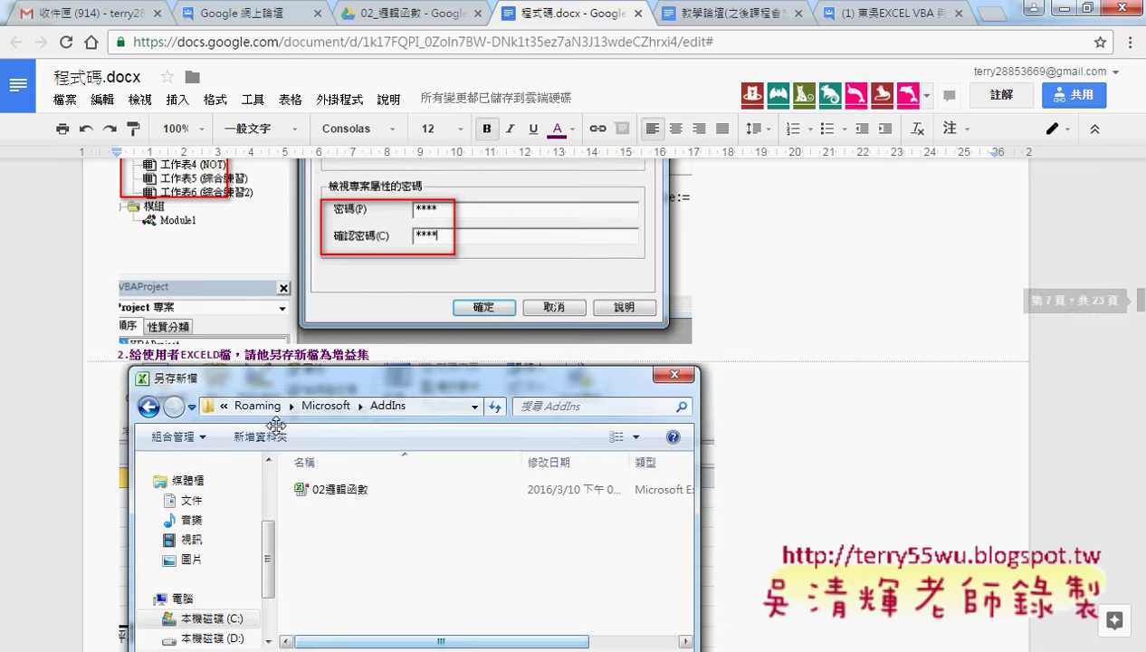
scroll(276, 425, down, 1)
scroll(276, 426, down, 2)
scroll(276, 426, down, 2)
scroll(277, 426, down, 1)
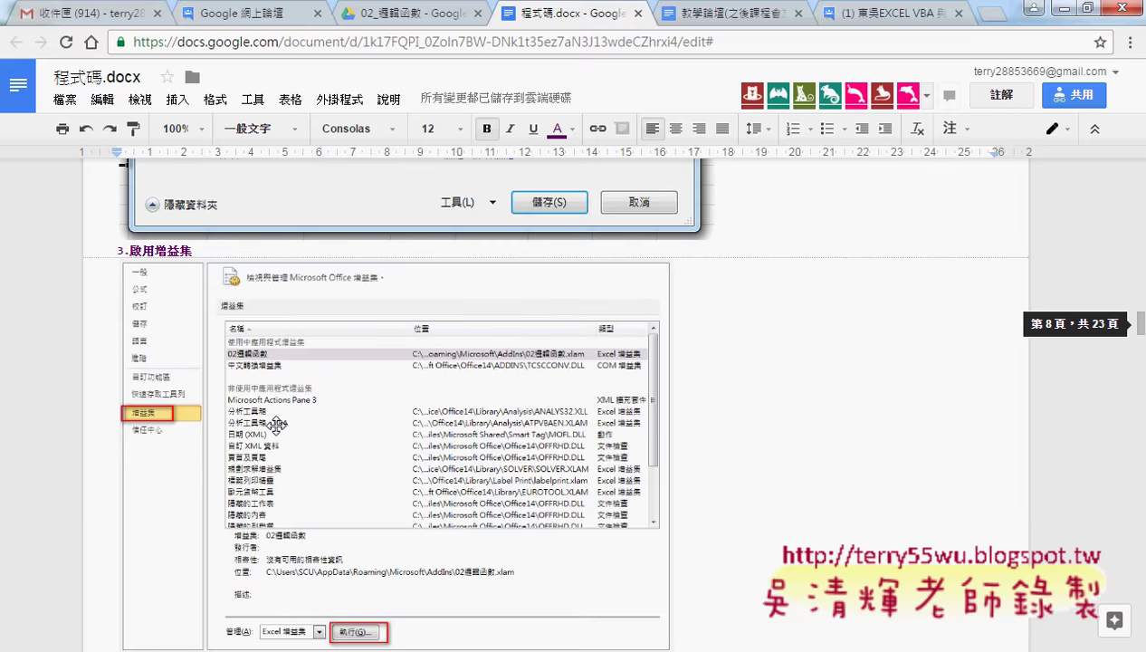
click(81, 12)
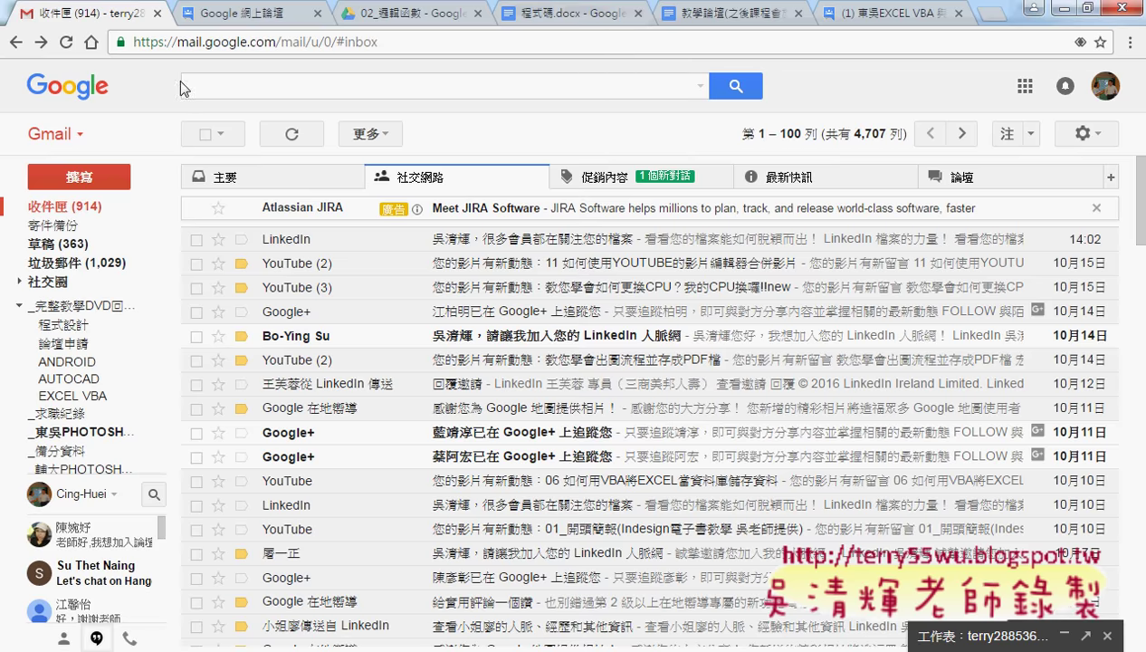
click(649, 191)
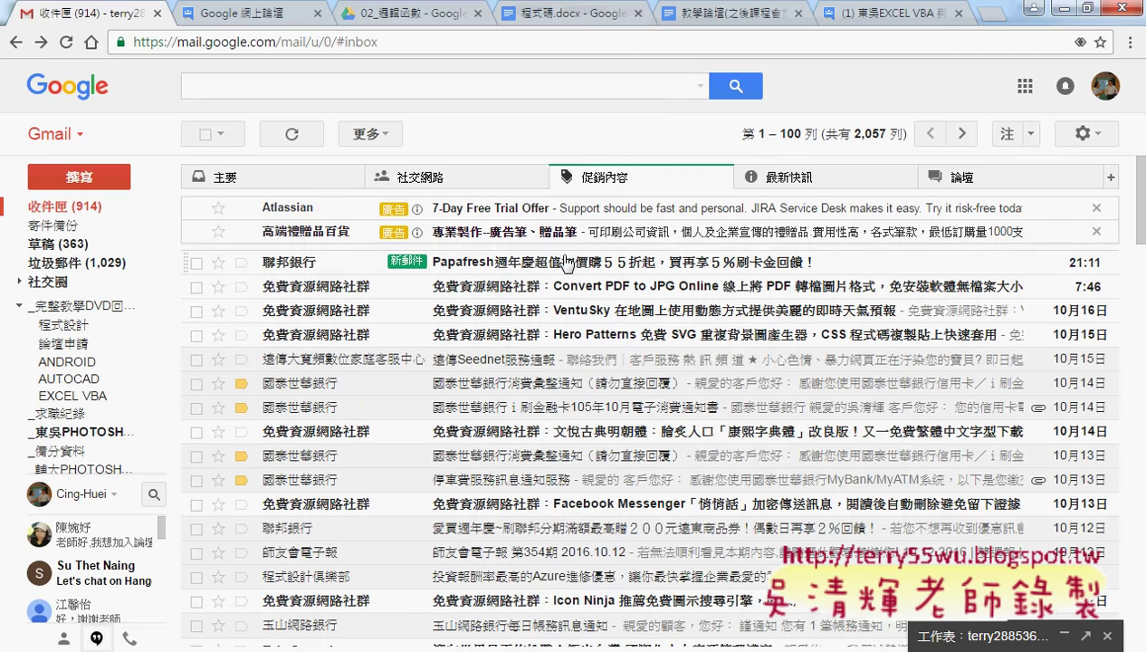